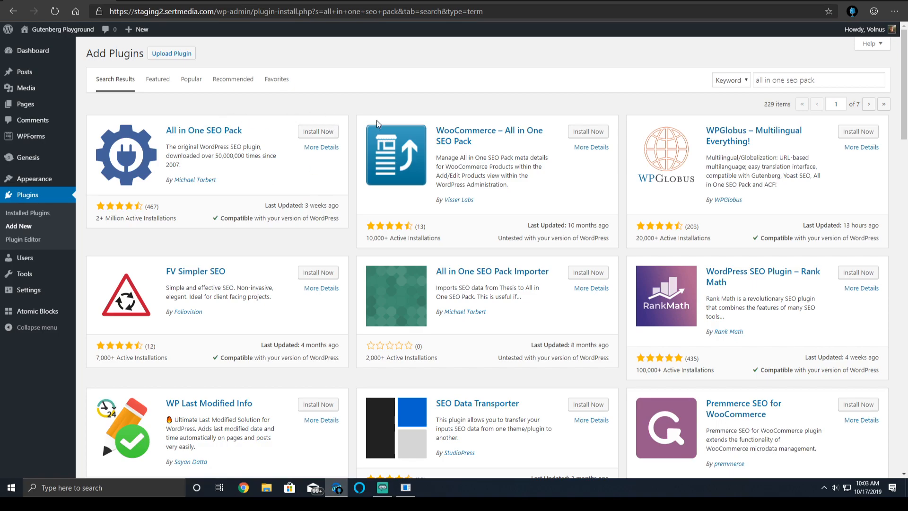
Install and activate the All in One SEO Pack plugin by Michael Torbert, and open its General Settings.
click(313, 132)
click(326, 133)
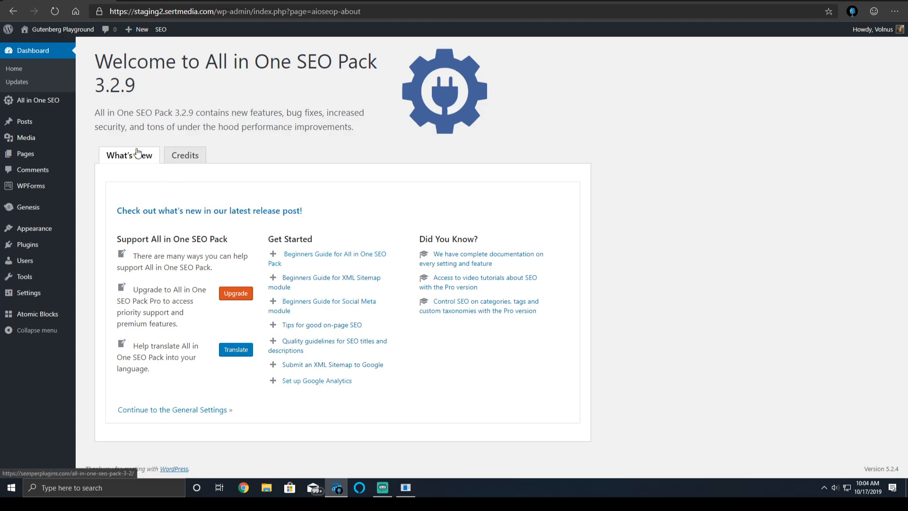
click(187, 415)
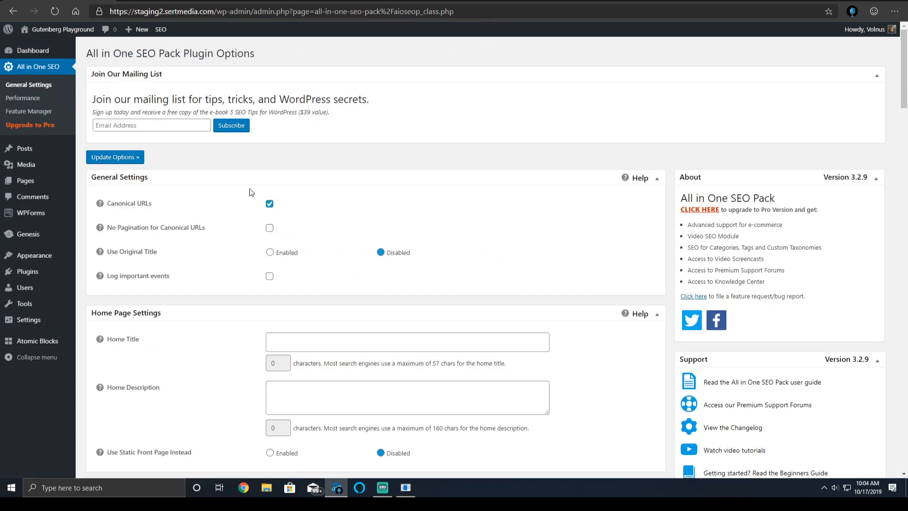
Review the plugin's General Settings, Home Page Settings and Title Settings, including the help for the canonical URL options.
scroll(158, 106, down, 5)
scroll(154, 109, down, 5)
scroll(179, 172, up, 10)
mouse_move(98, 208)
mouse_move(100, 229)
scroll(137, 276, down, 2)
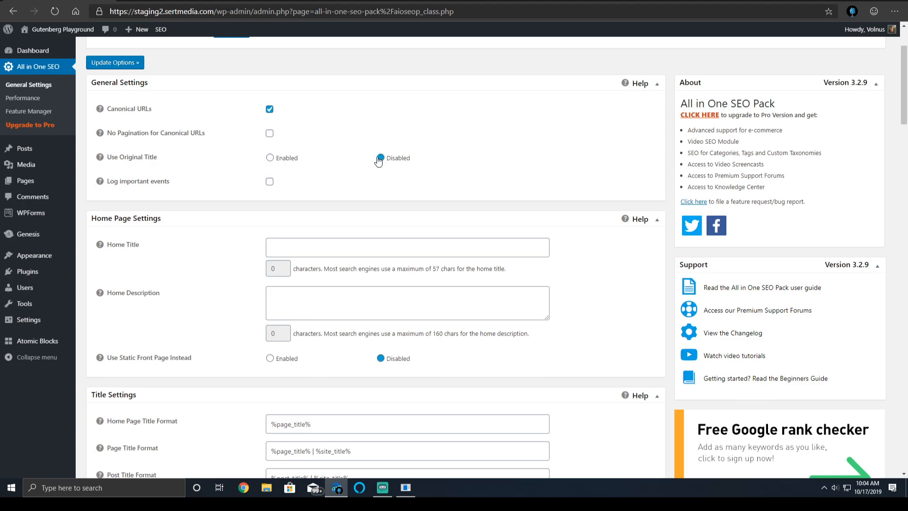
mouse_move(55, 153)
scroll(164, 120, down, 2)
mouse_move(107, 87)
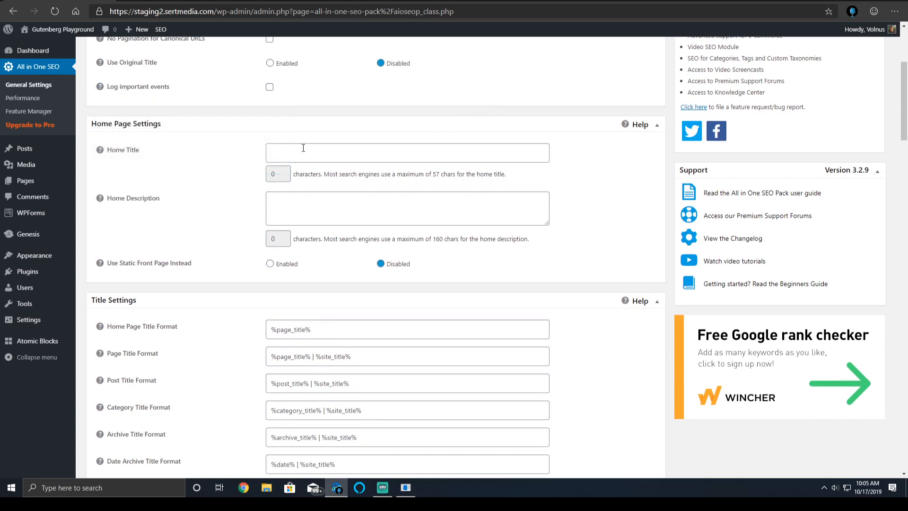
scroll(307, 144, down, 2)
scroll(307, 146, down, 1)
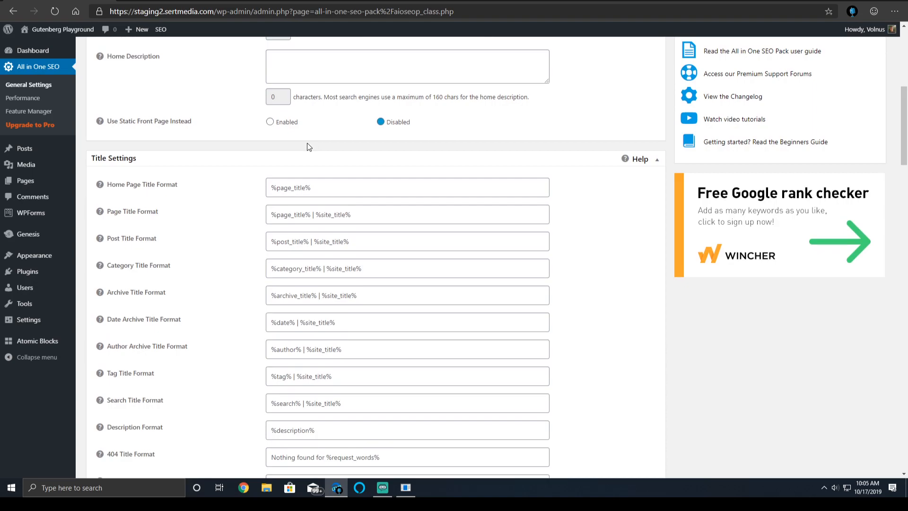
scroll(296, 196, up, 4)
scroll(273, 216, down, 1)
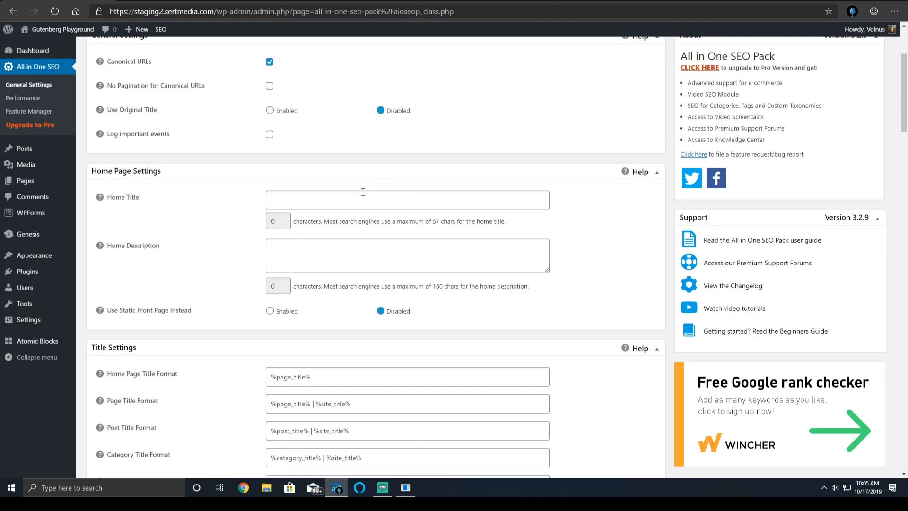
scroll(307, 193, down, 1)
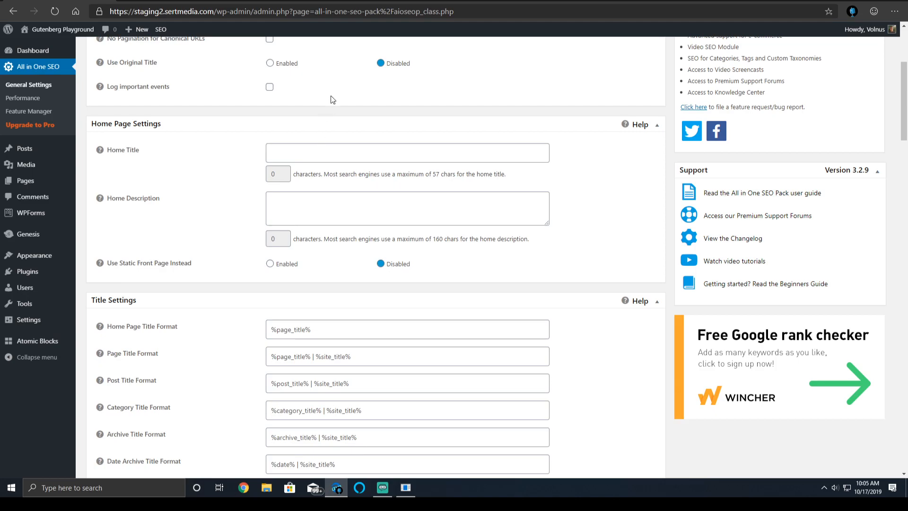
View the site's front page in a new tab and read the help for Use Static Front Page Instead.
mouse_move(57, 29)
click(36, 45)
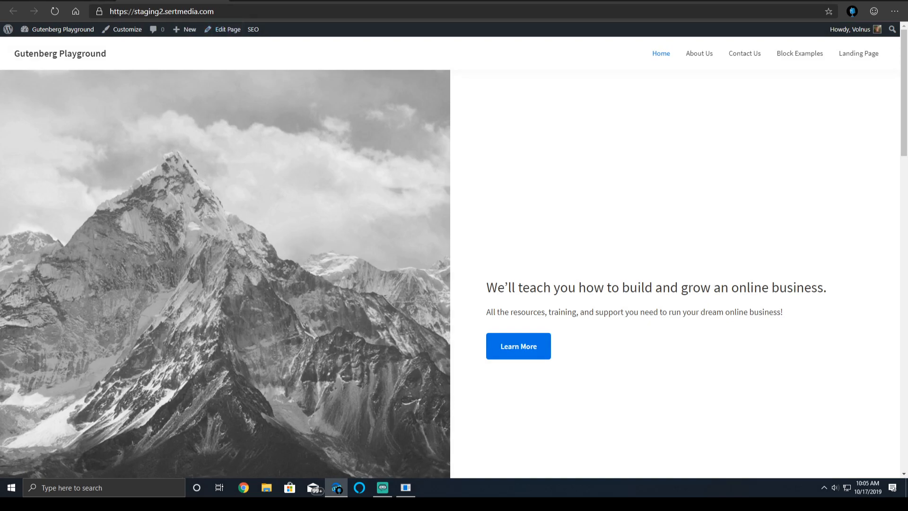
click(78, 0)
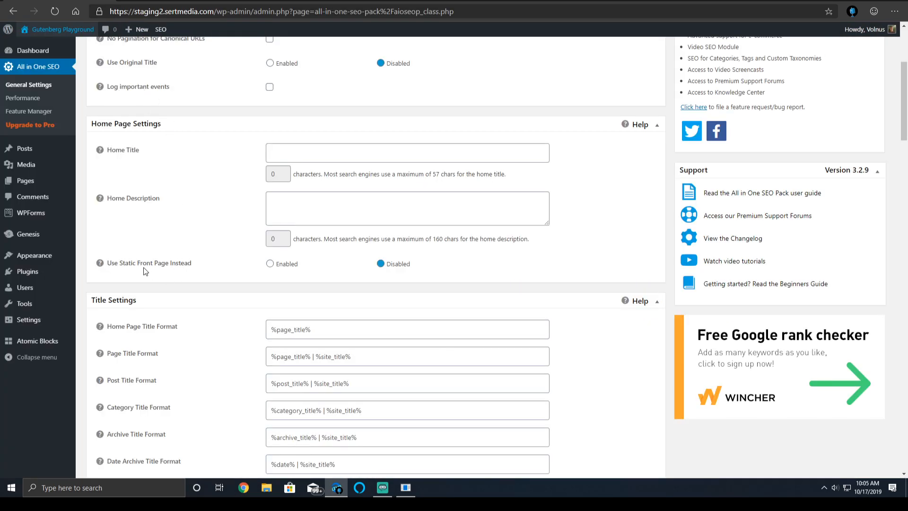
mouse_move(99, 266)
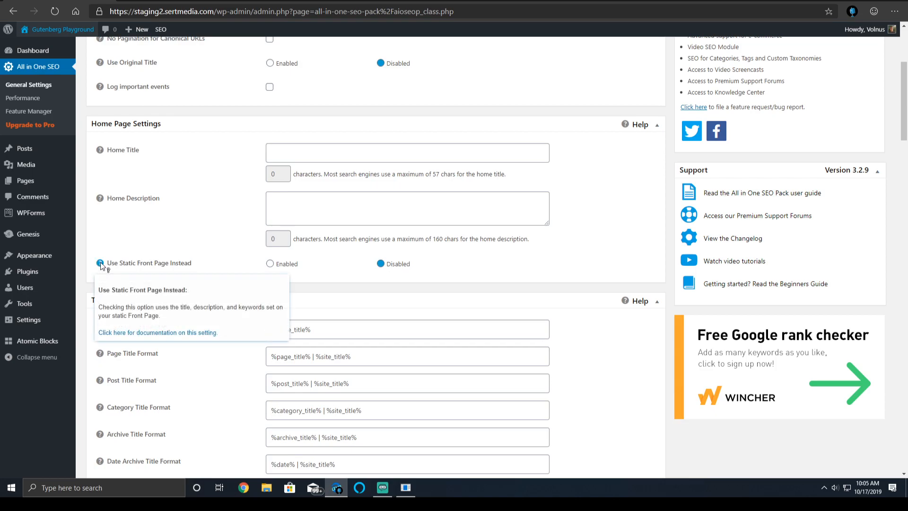
Open the site's front page in the page editor and examine its All in One SEO Pack section.
click(254, 1)
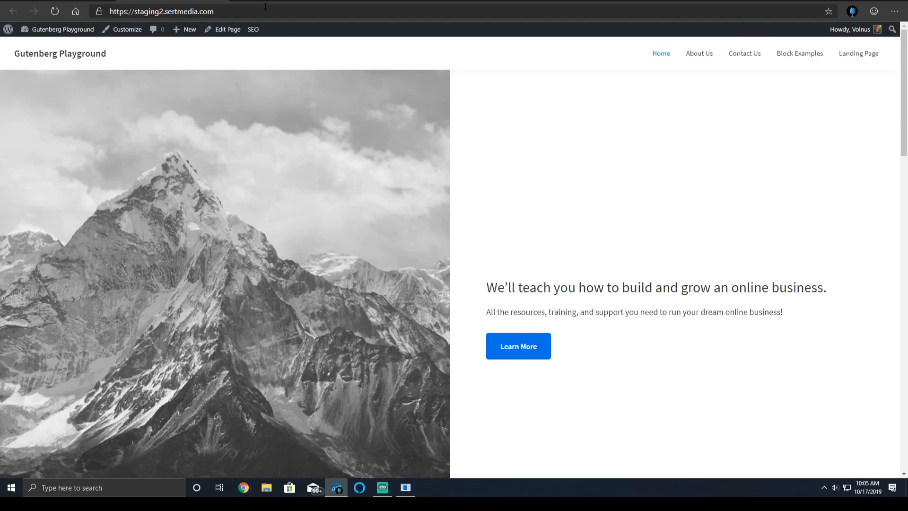
click(216, 30)
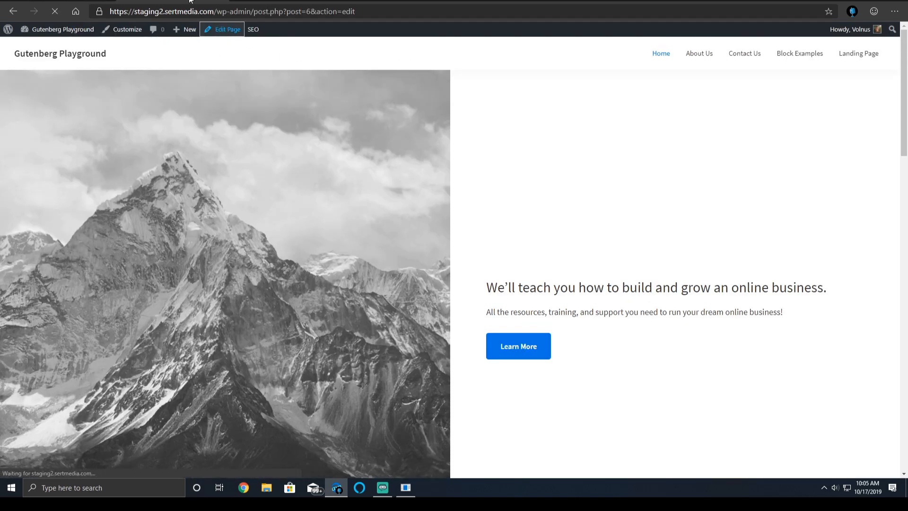
scroll(661, 238, down, 10)
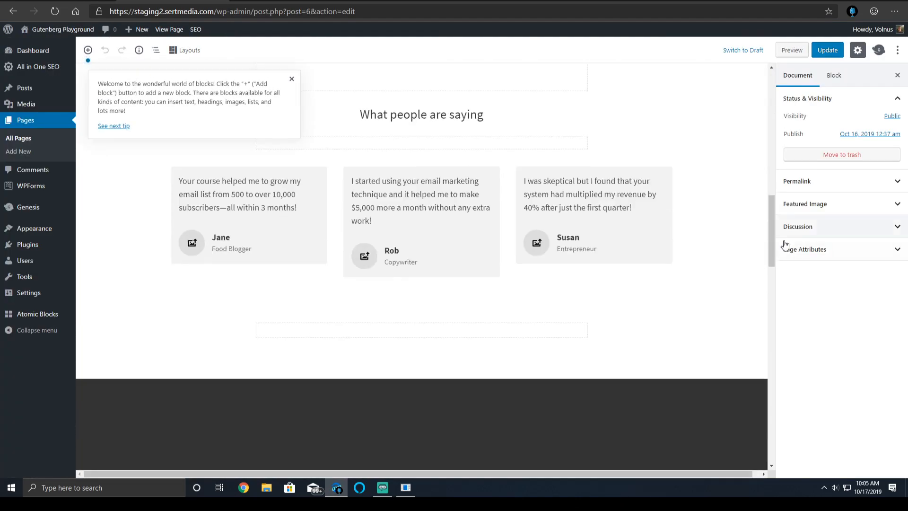
scroll(753, 296, down, 15)
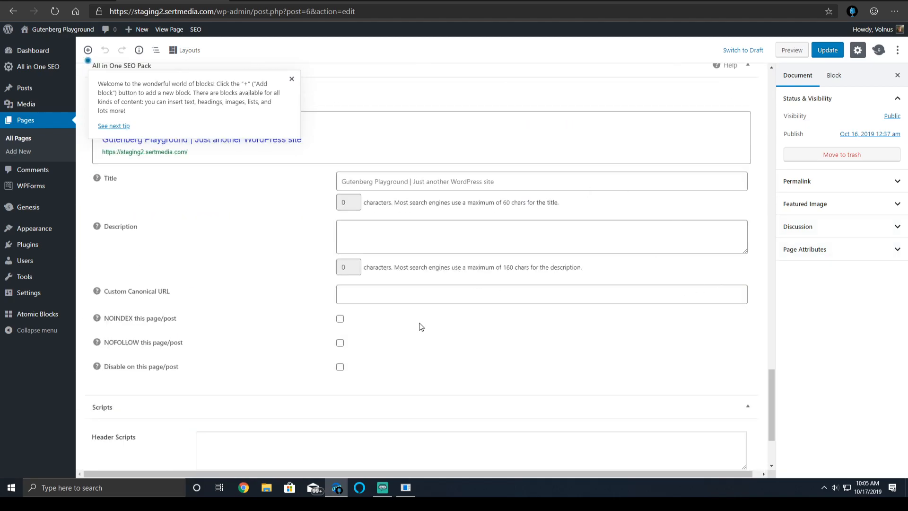
scroll(387, 334, up, 3)
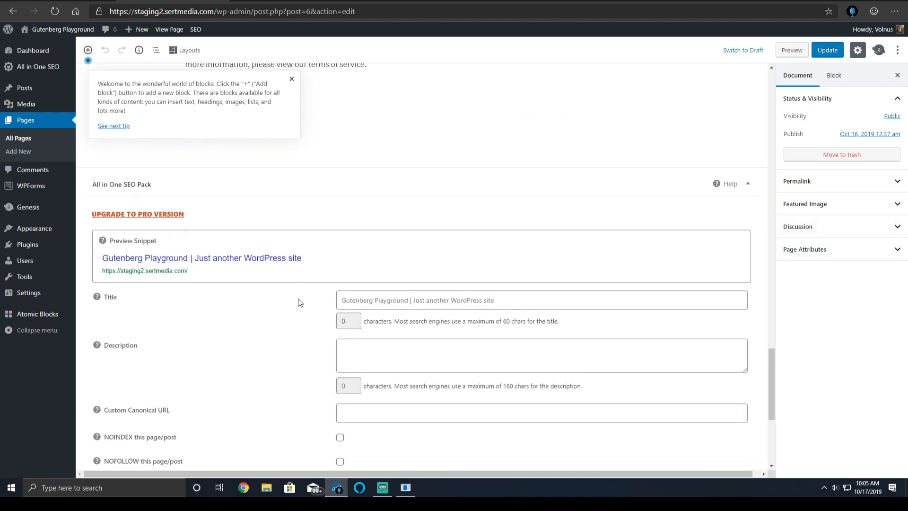
Compare the plugin's Home Page Settings with the title, description and indexing fields in the front page's SEO section.
click(38, 67)
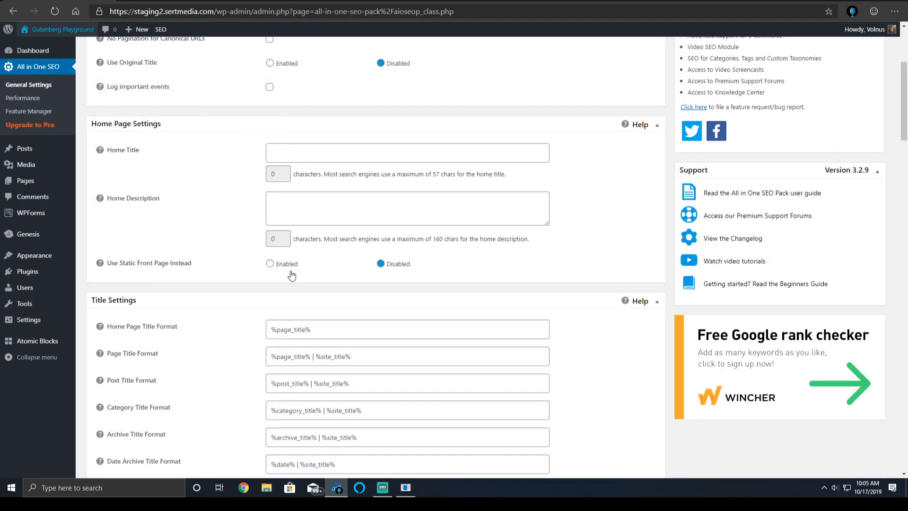
click(178, 1)
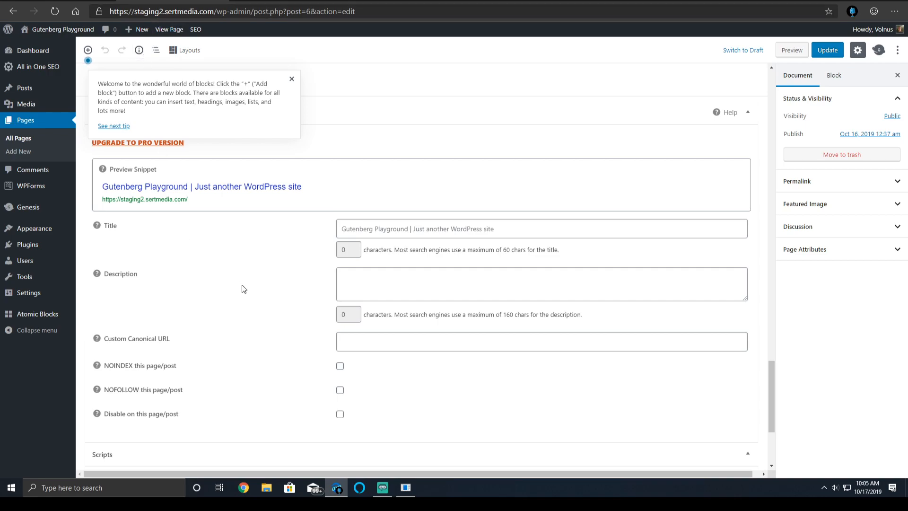
scroll(237, 281, up, 2)
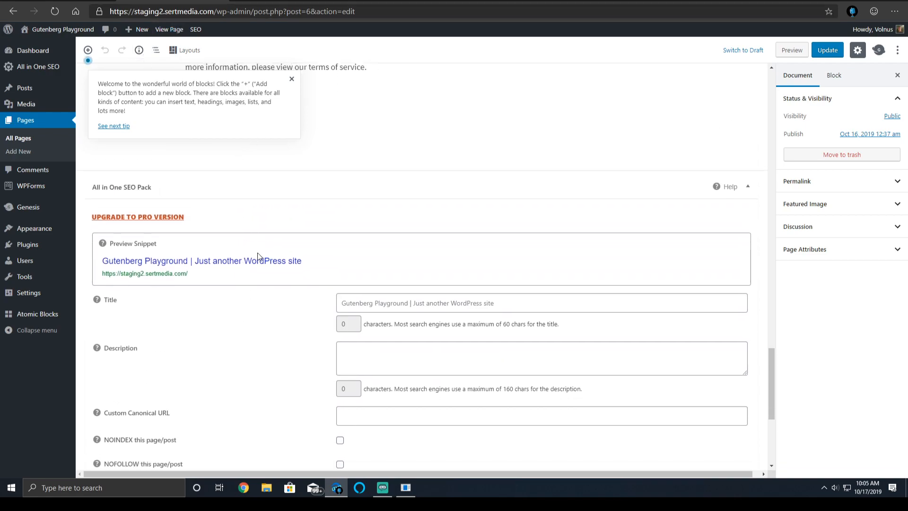
scroll(259, 256, down, 3)
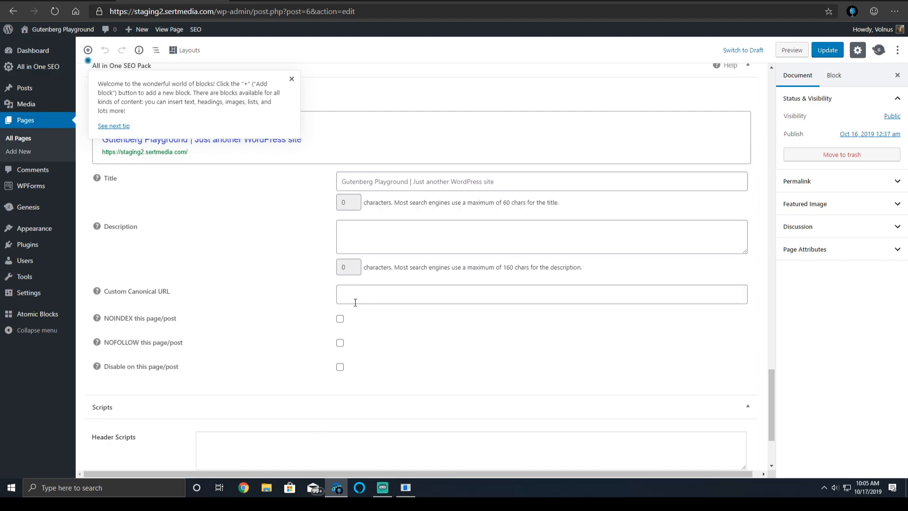
scroll(355, 302, down, 3)
scroll(304, 302, up, 4)
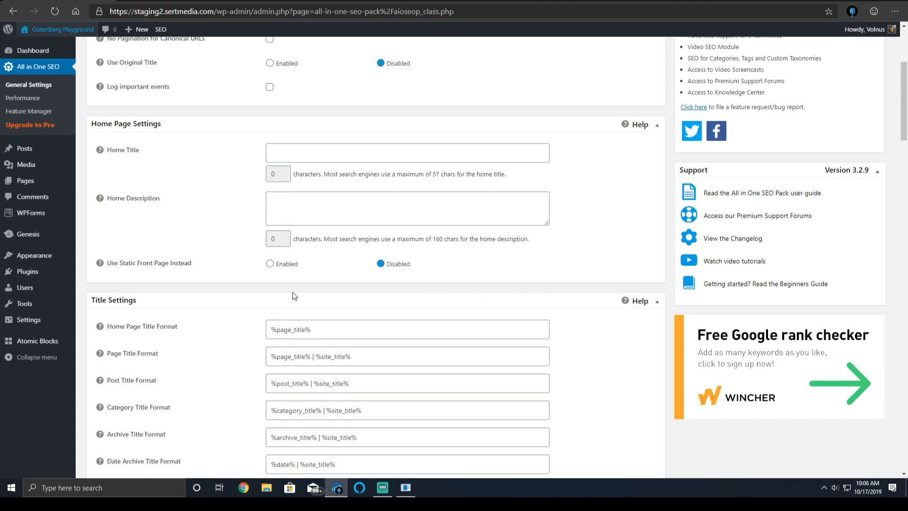
Enable Use Static Front Page Instead in the plugin's Home Page Settings.
scroll(294, 296, down, 4)
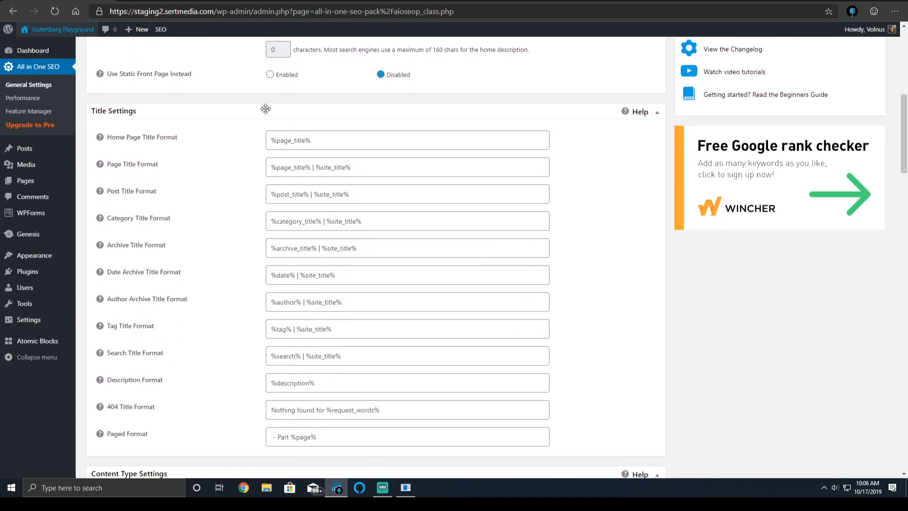
scroll(274, 96, up, 5)
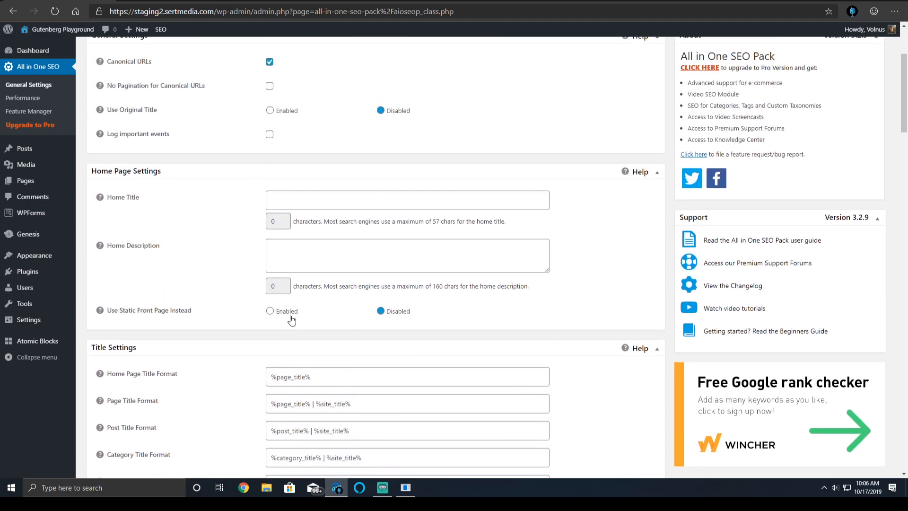
click(288, 312)
Consult the supported macros and set the Home Page Title Format to "%site_title% - %site_description%".
scroll(291, 199, down, 2)
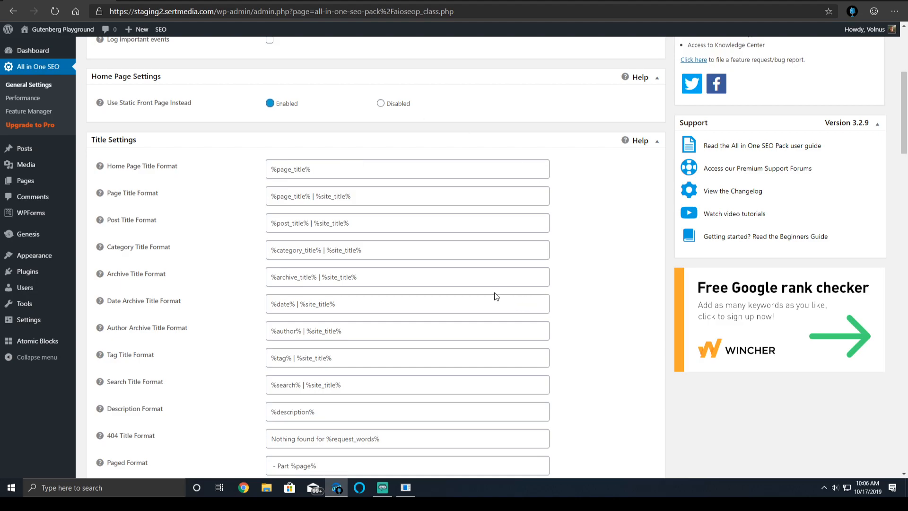
mouse_move(100, 299)
mouse_move(101, 166)
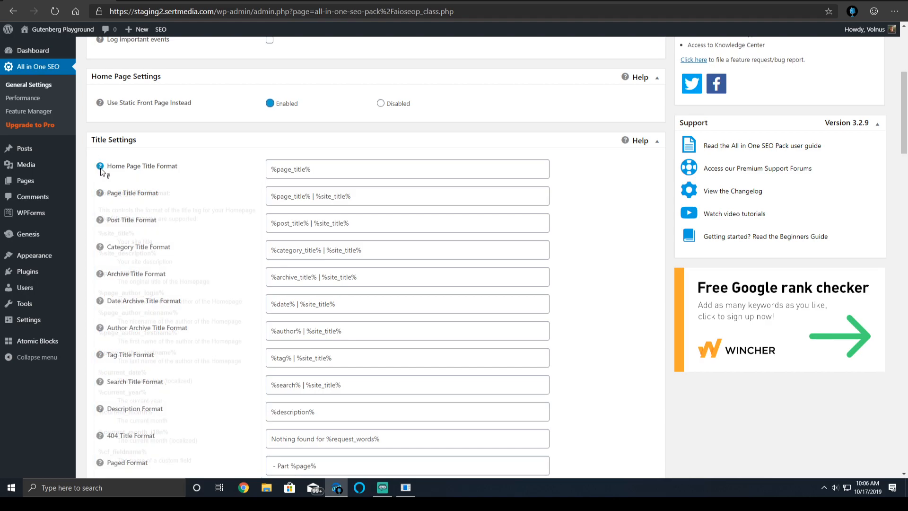
key(Tab)
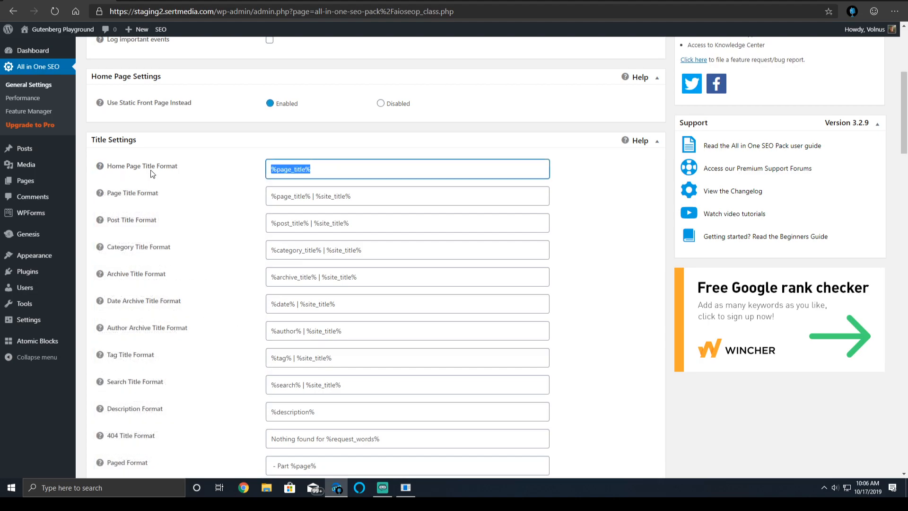
text(%)
key(BackSpace)
key(BackSpace)
key(BackSpace)
key(BackSpace)
text(ite_title%)
mouse_move(99, 161)
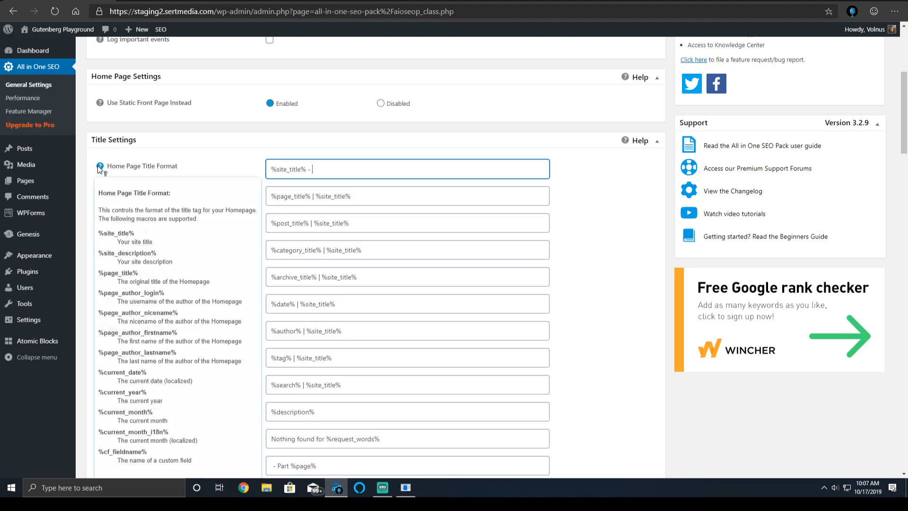
text(%sdi)
text(ite_description)
text(%)
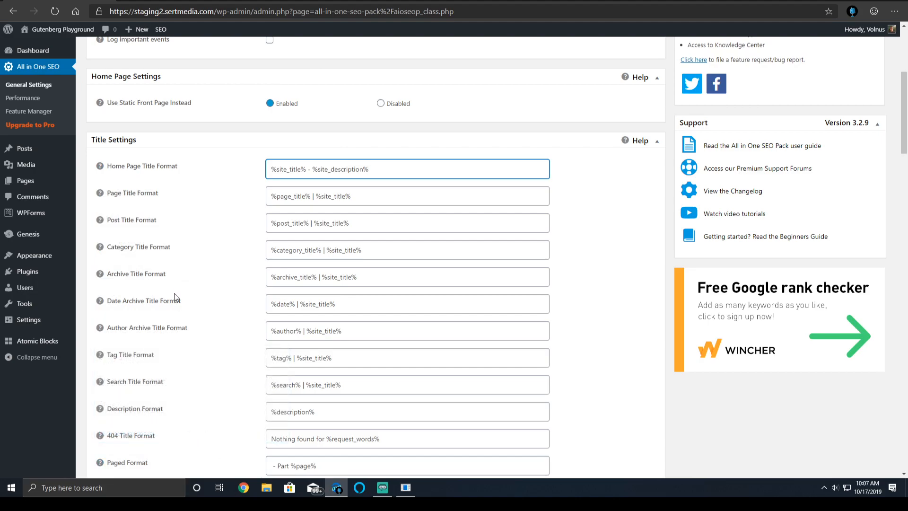
Check the Site Title and Tagline in the WordPress General Settings in a new tab, and return to the plugin options.
mouse_move(45, 321)
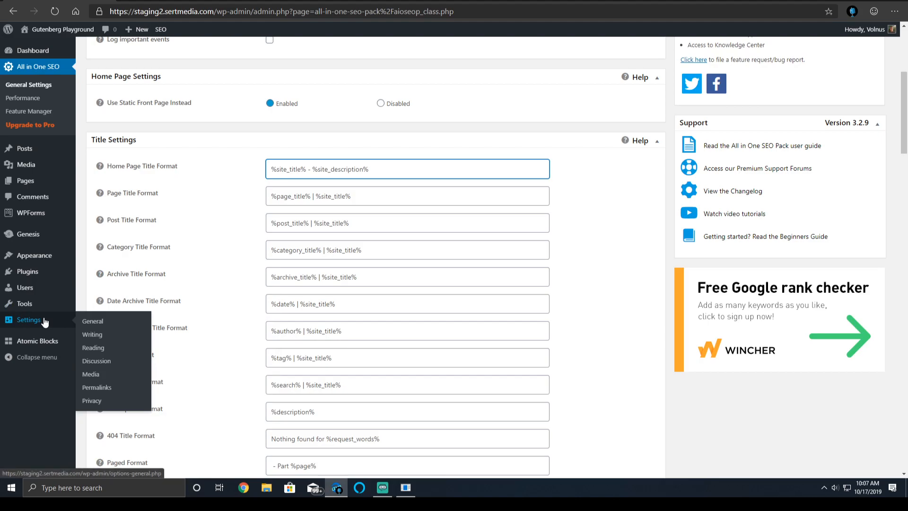
click(91, 322)
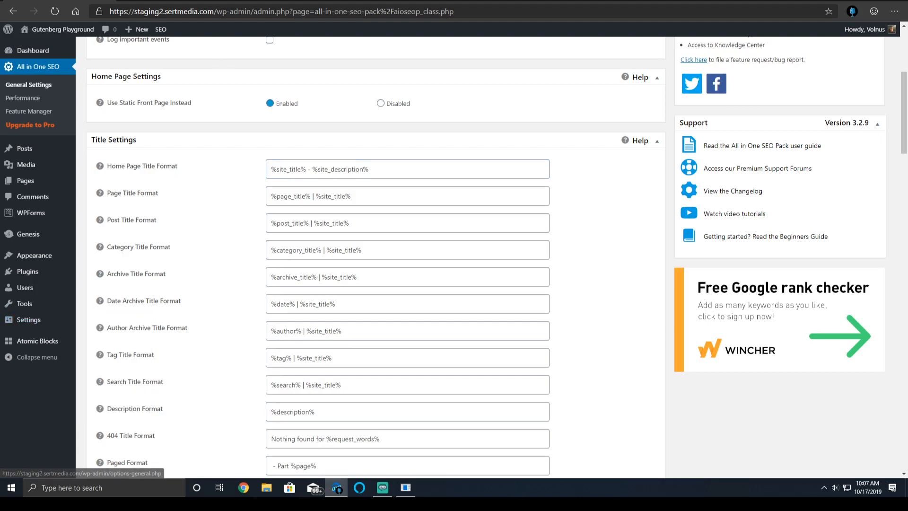
drag(111, 114, 98, 100)
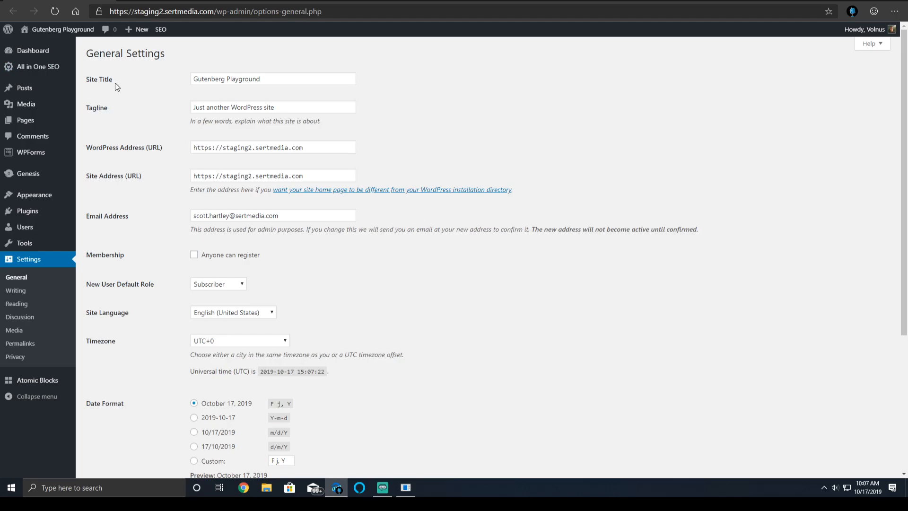
click(83, 87)
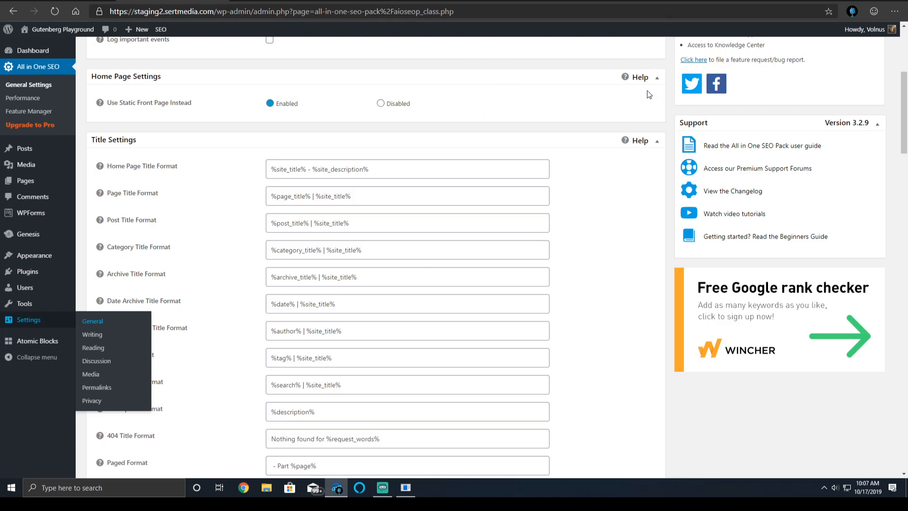
Save the plugin options and reload the front page's editor to check its SEO preview snippet.
scroll(667, 148, up, 5)
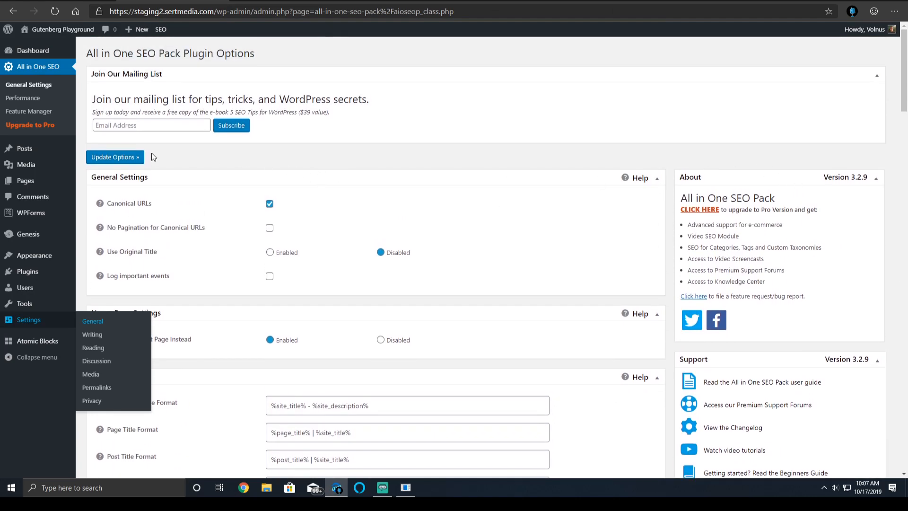
click(119, 158)
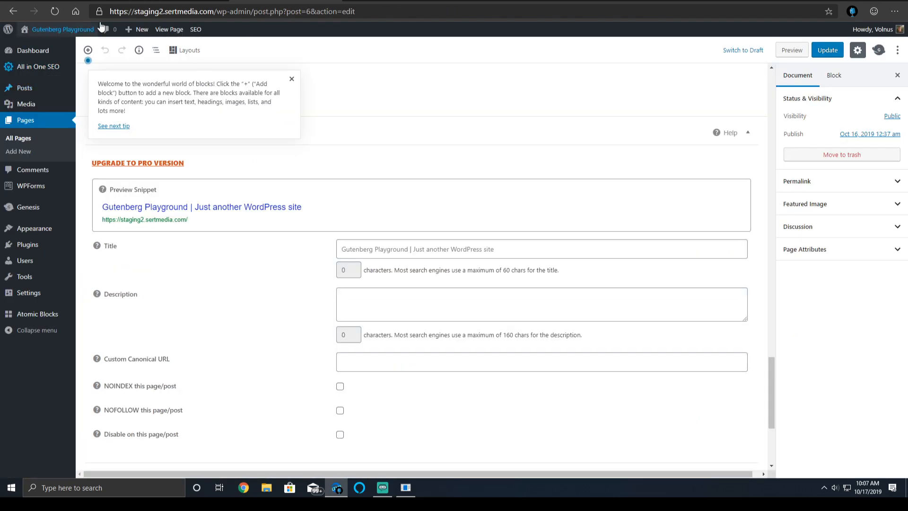
mouse_move(89, 32)
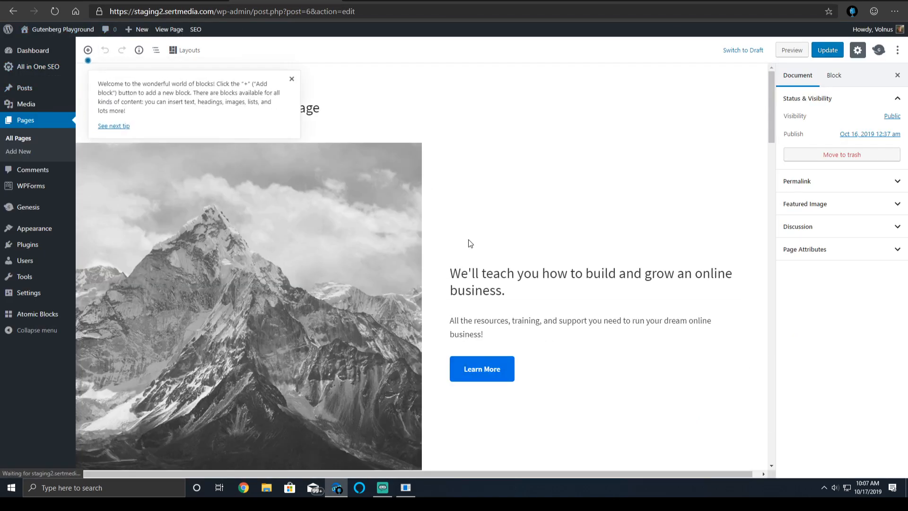
scroll(559, 235, down, 10)
scroll(390, 237, down, 14)
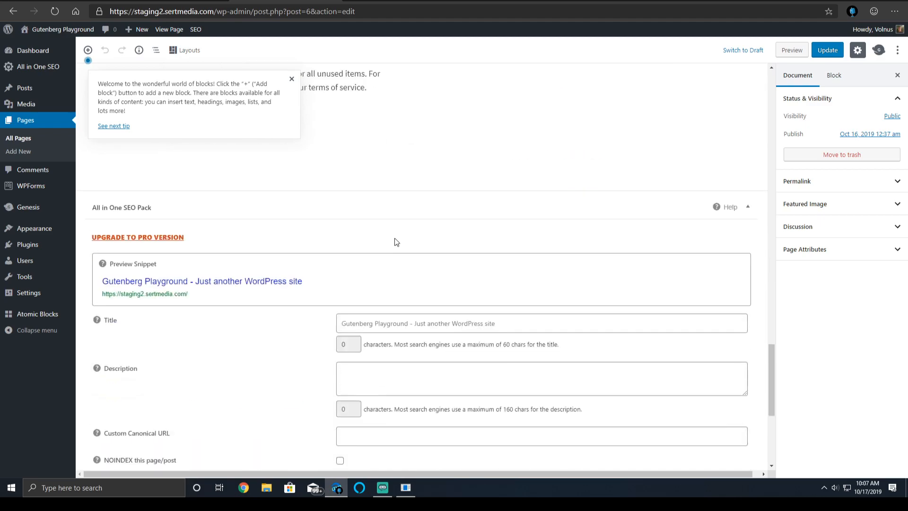
Try a custom All in One SEO title of "Gutenberg Playground" for the front page and dismiss the block editor's welcome tip.
scroll(396, 220, up, 2)
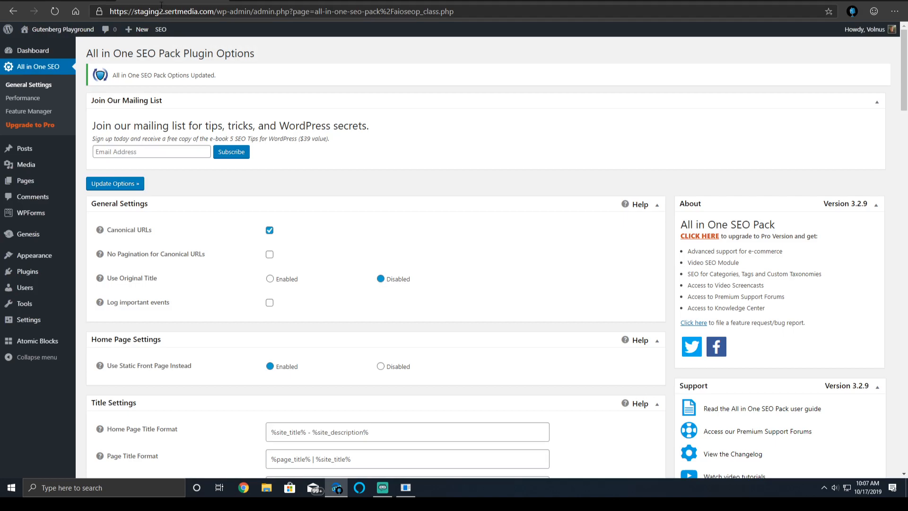
mouse_move(152, 32)
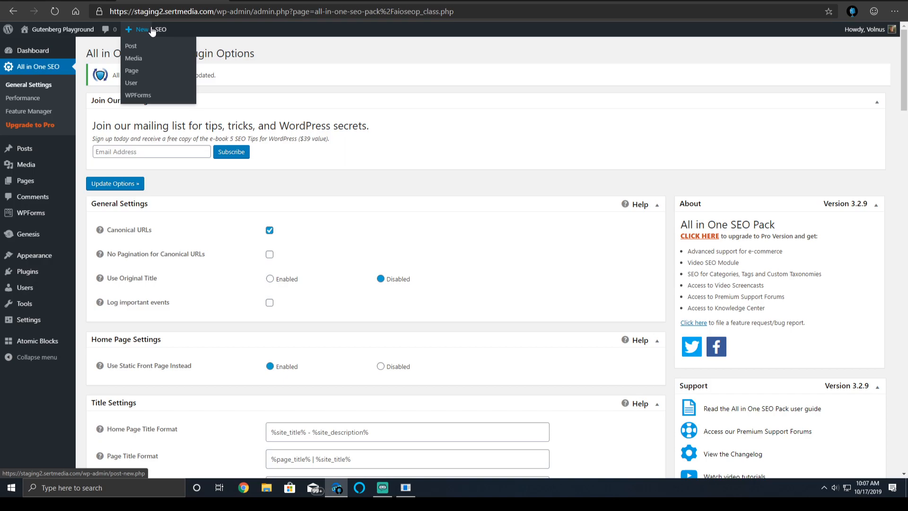
scroll(566, 122, down, 1)
scroll(565, 119, down, 5)
scroll(332, 114, up, 2)
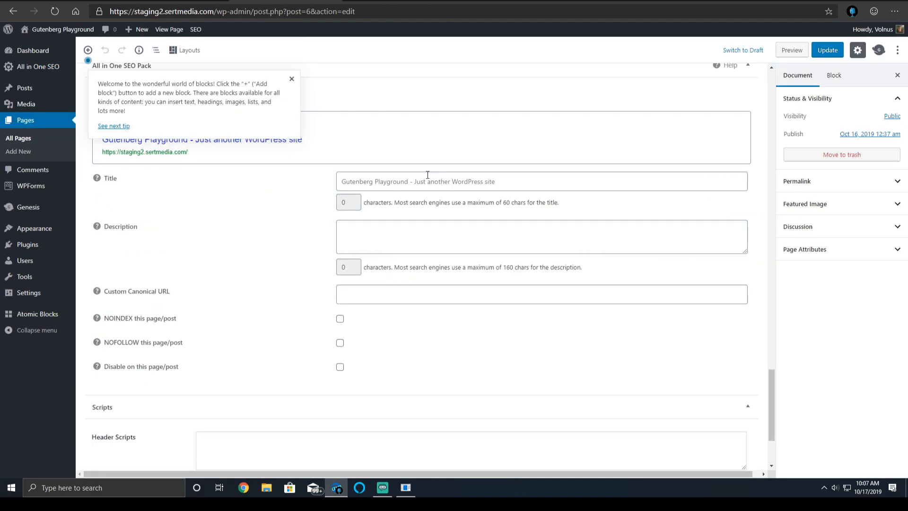
click(416, 182)
text(Gutenb)
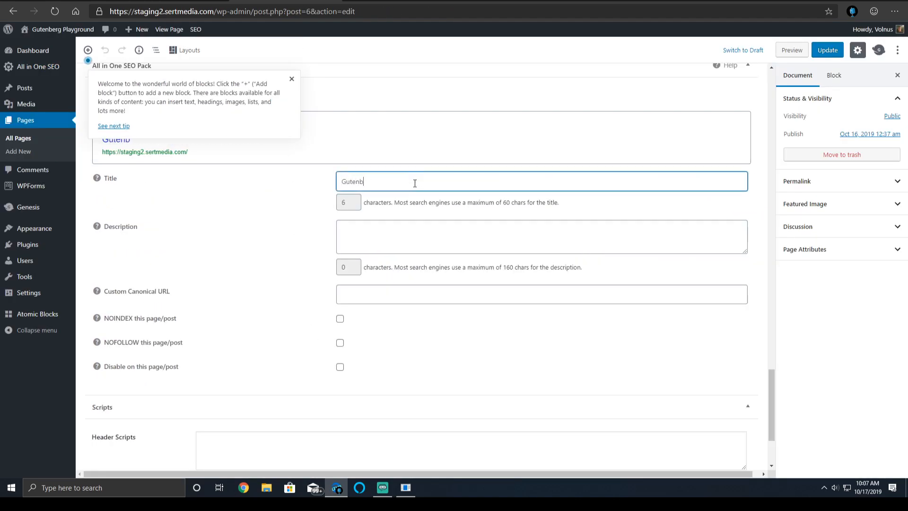
text(erg Playground)
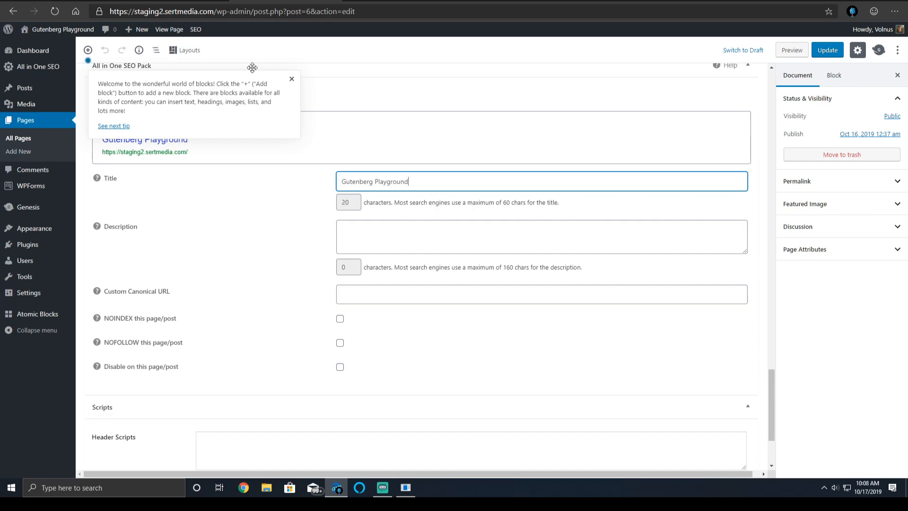
click(291, 80)
click(291, 80)
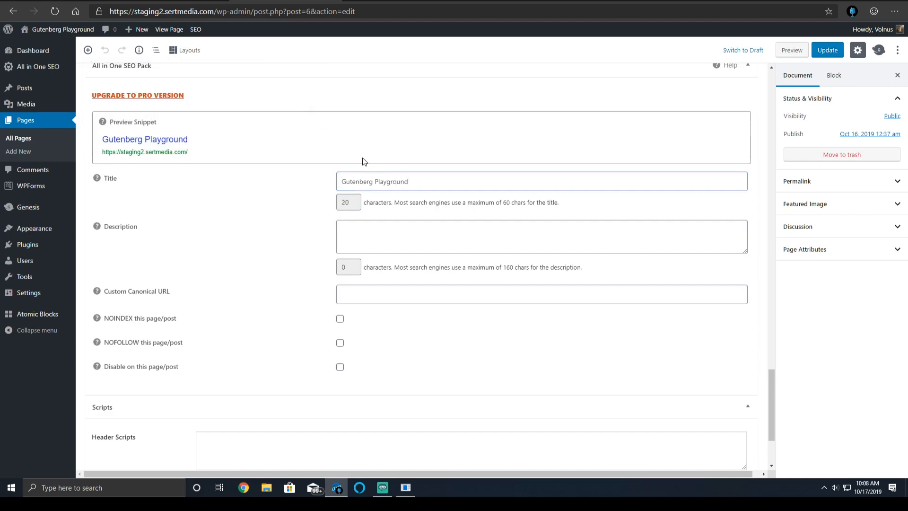
Try "%site_title%" as the front page's custom SEO title and clear the title again.
triple_click(392, 179)
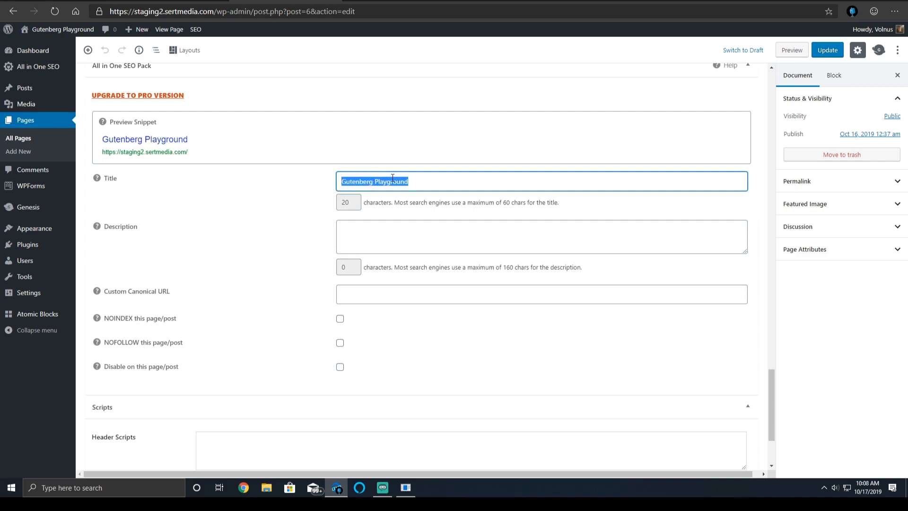
text(%site_title)
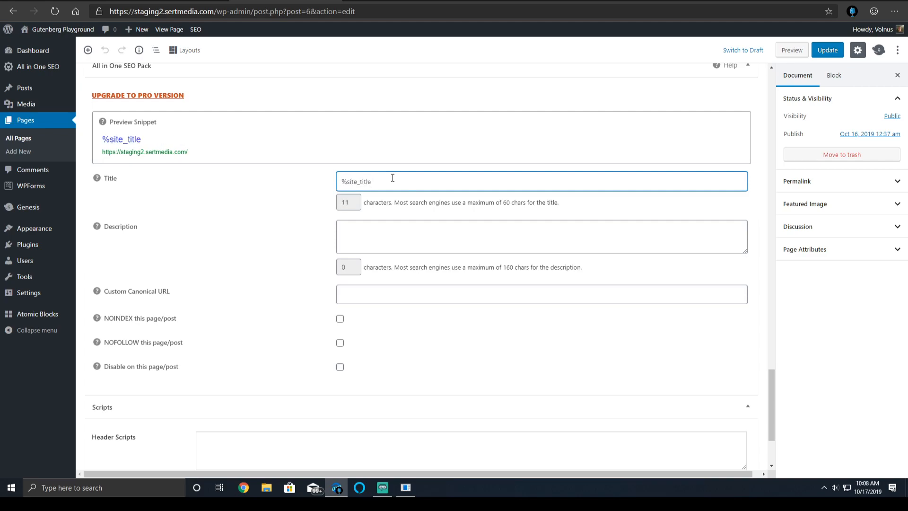
text(%)
triple_click(392, 177)
key(BackSpace)
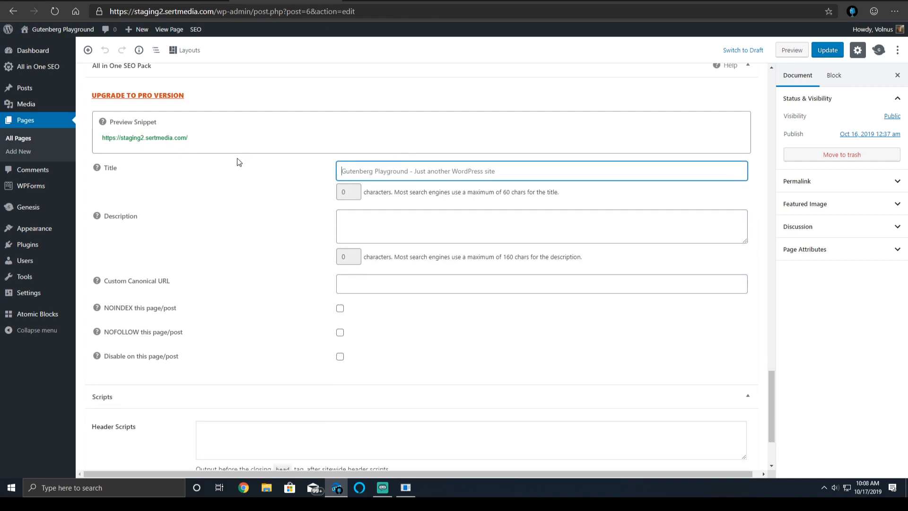
key(ctrl+z)
key(BackSpace)
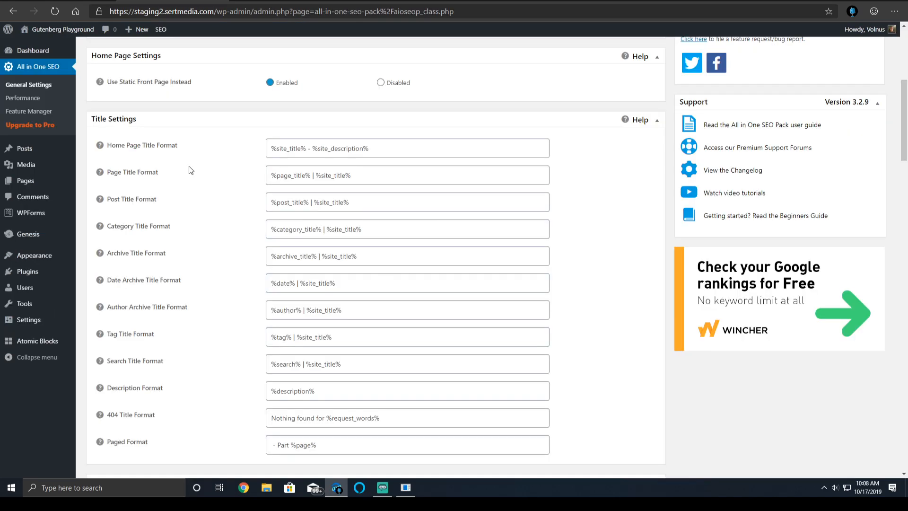
Set the plugin's Page Title Format to "%page_title% - %site_title%" and the Post Title Format to "%post_title% - %site_title%".
mouse_move(306, 149)
mouse_down()
mouse_move(285, 152)
mouse_move(302, 155)
mouse_up()
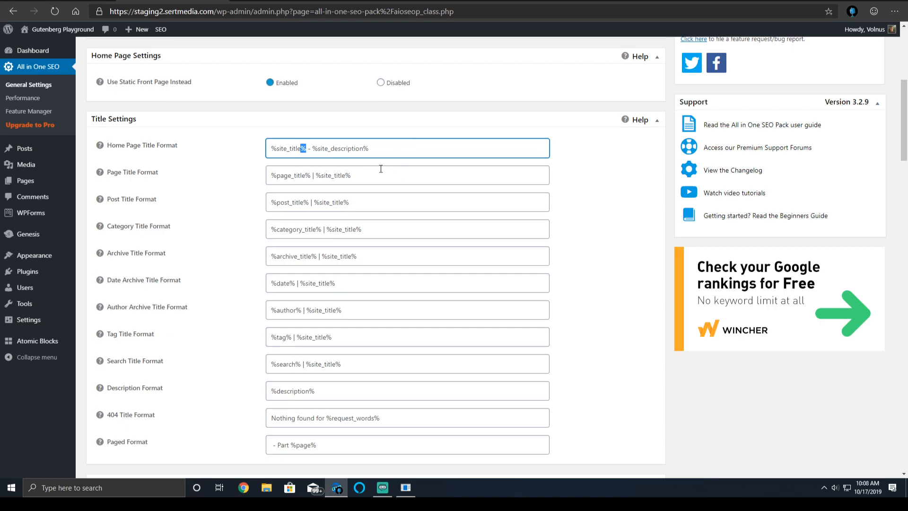
click(315, 175)
key(BackSpace)
text(-)
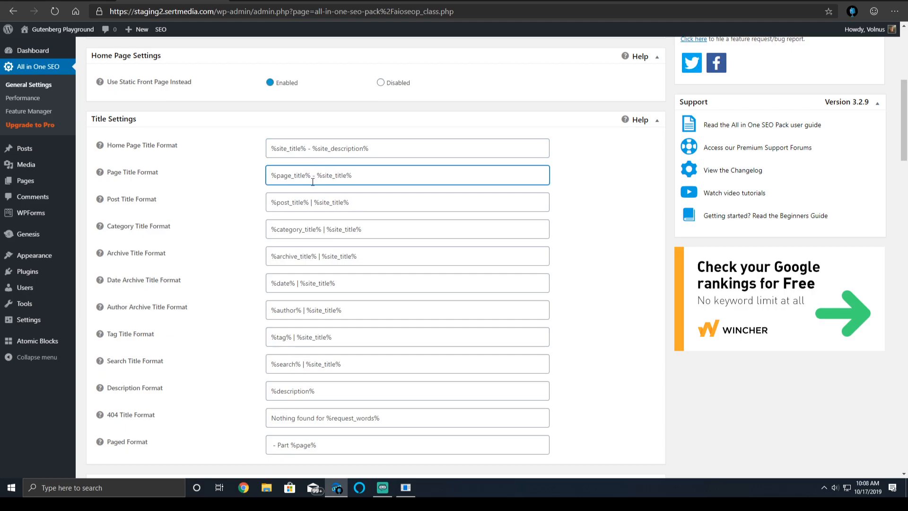
double_click(315, 175)
click(311, 204)
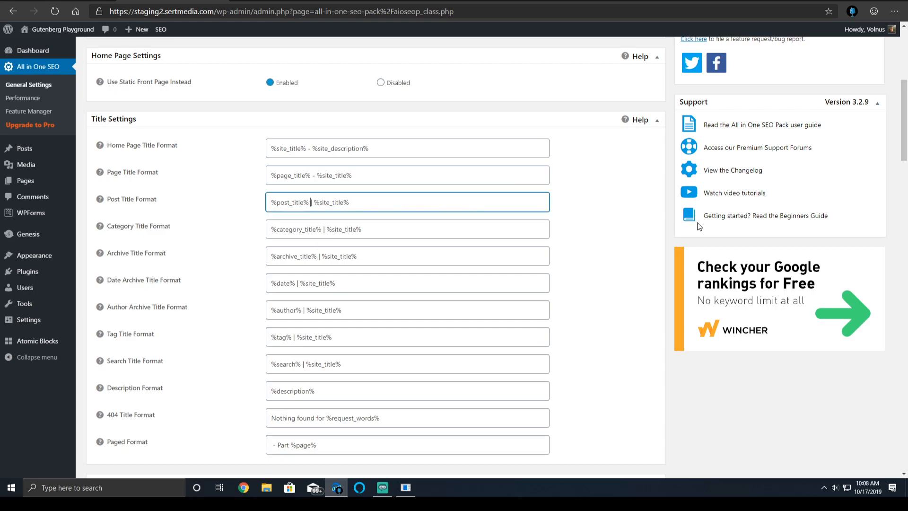
text(-)
key(BackSpace)
Replace the pipe separator with a hyphen in the Category Title Format and the Archive Title Format.
key(Tab)
key(Tab)
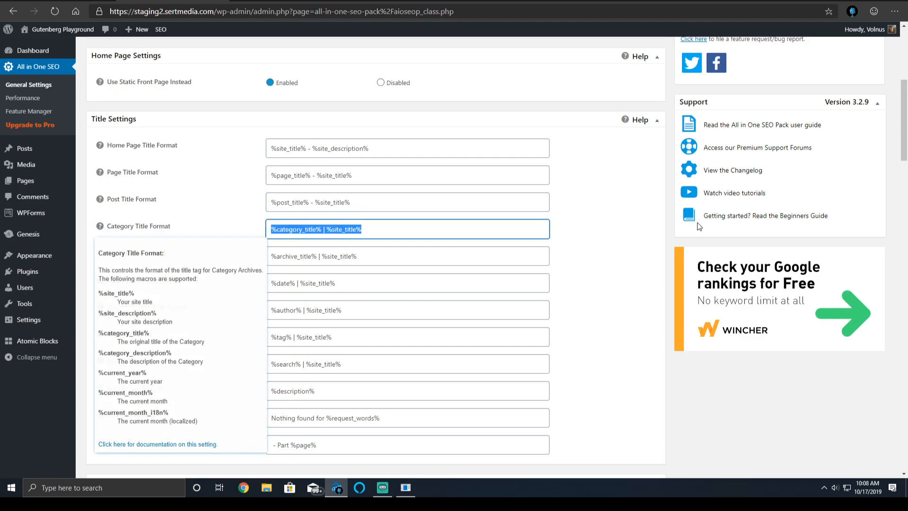
key(Right)
key(Left)
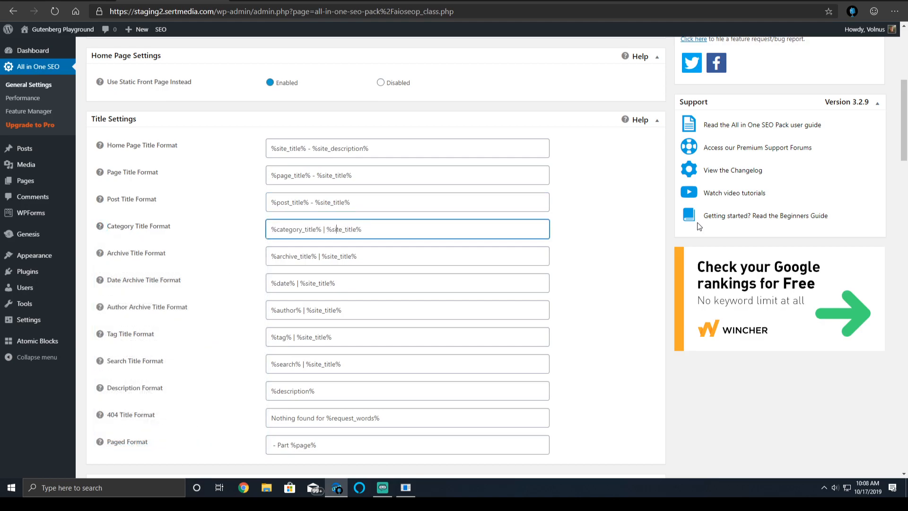
text(-)
scroll(697, 222, down, 2)
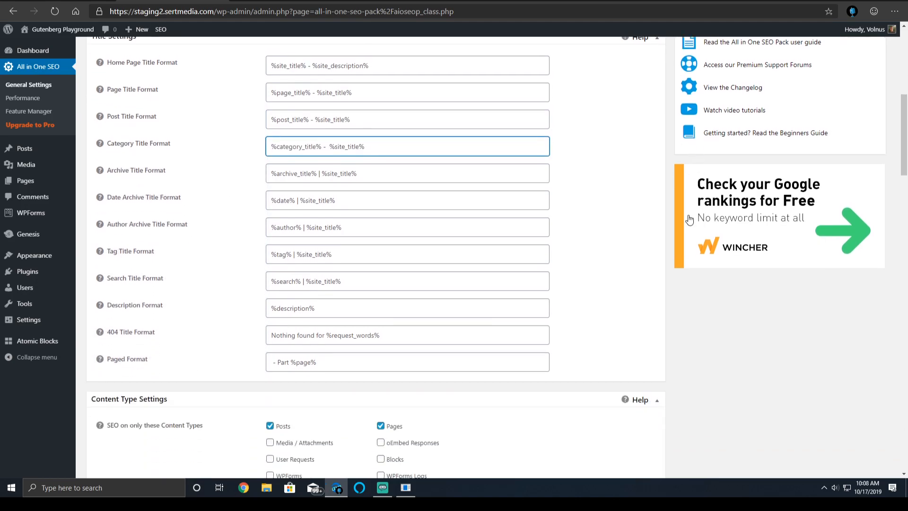
click(322, 161)
text(-)
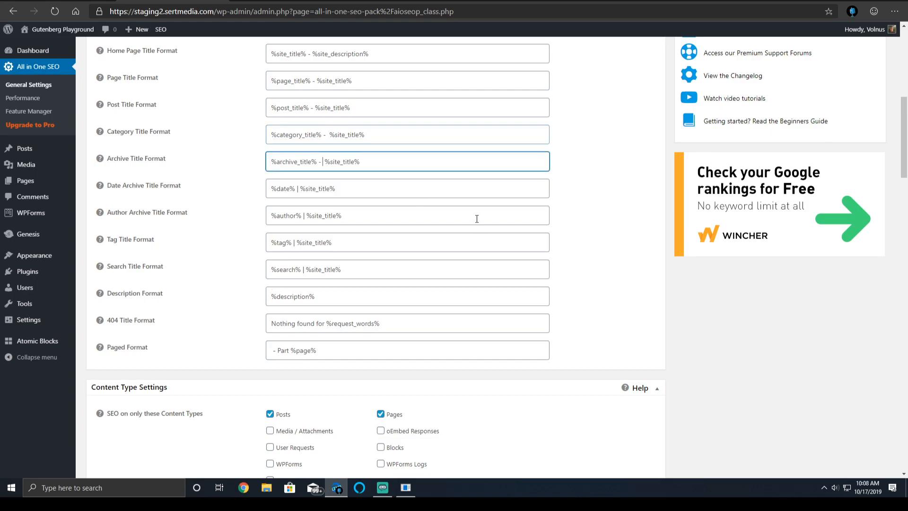
Replace the pipe separator with a hyphen in the Date Archive and Author Archive Title Formats.
click(297, 189)
key(BackSpace)
text(-)
scroll(411, 311, down, 2)
click(302, 121)
key(BackSpace)
text(-)
Replace the pipe separator with a hyphen in the Tag Title Format and the Search Title Format.
click(294, 149)
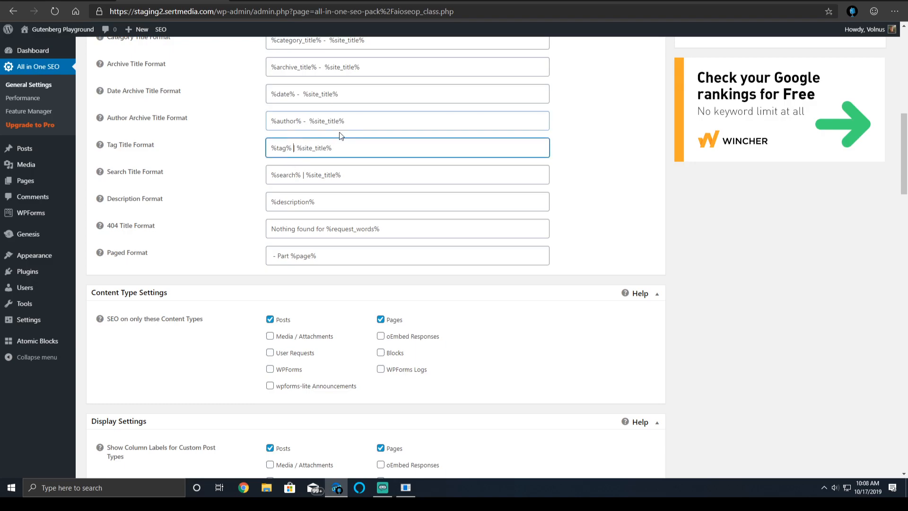
key(BackSpace)
text(-)
scroll(331, 132, down, 1)
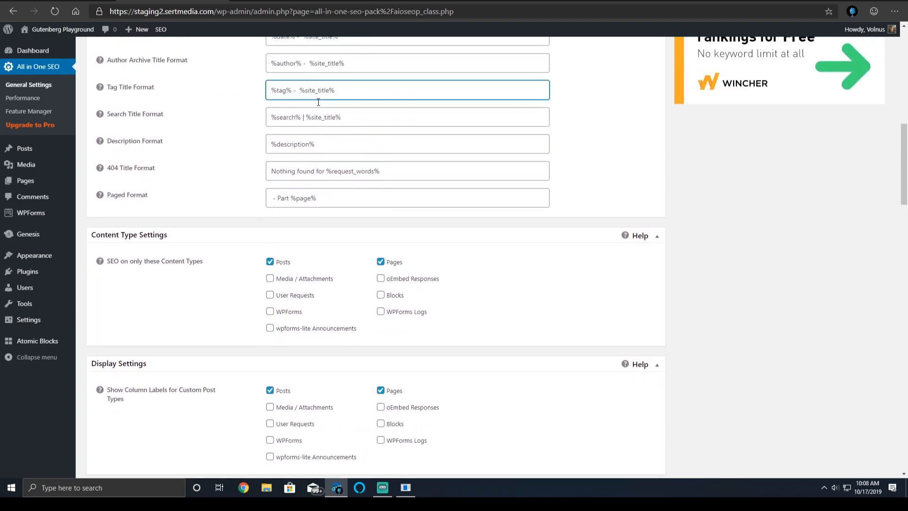
click(304, 127)
key(BackSpace)
text(-)
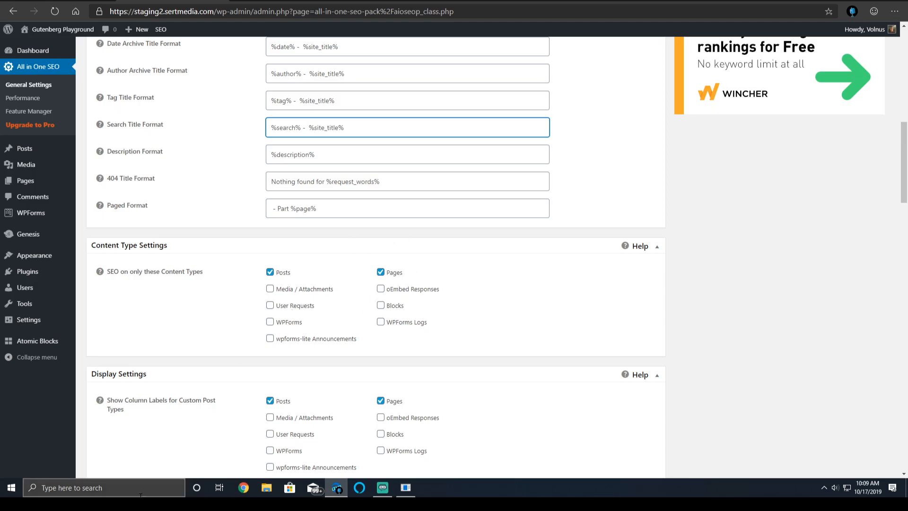
Disable Show Column Labels for Custom Post Types for both Posts and Pages in the Display Settings.
scroll(241, 363, down, 3)
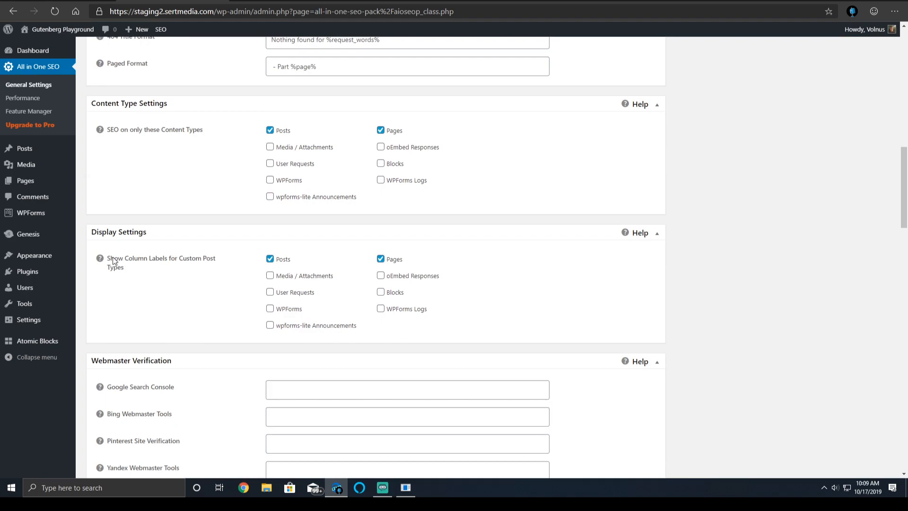
mouse_move(100, 258)
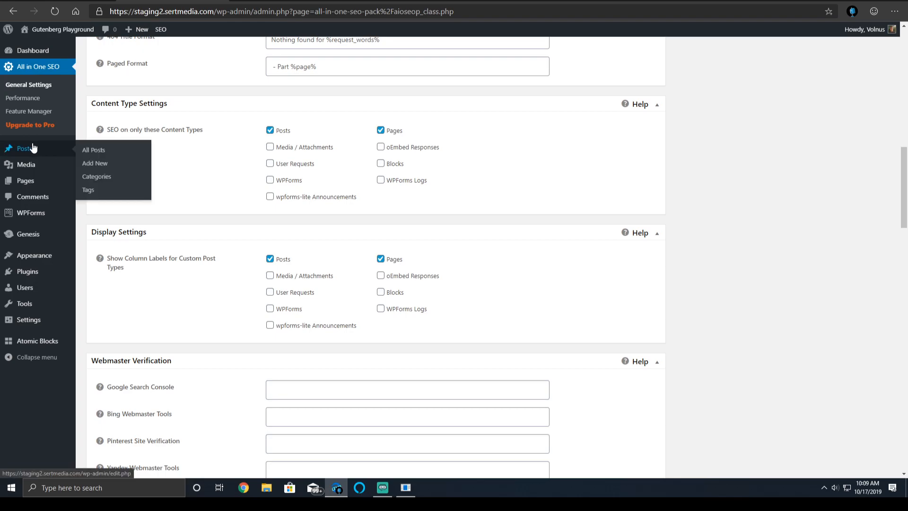
click(38, 183)
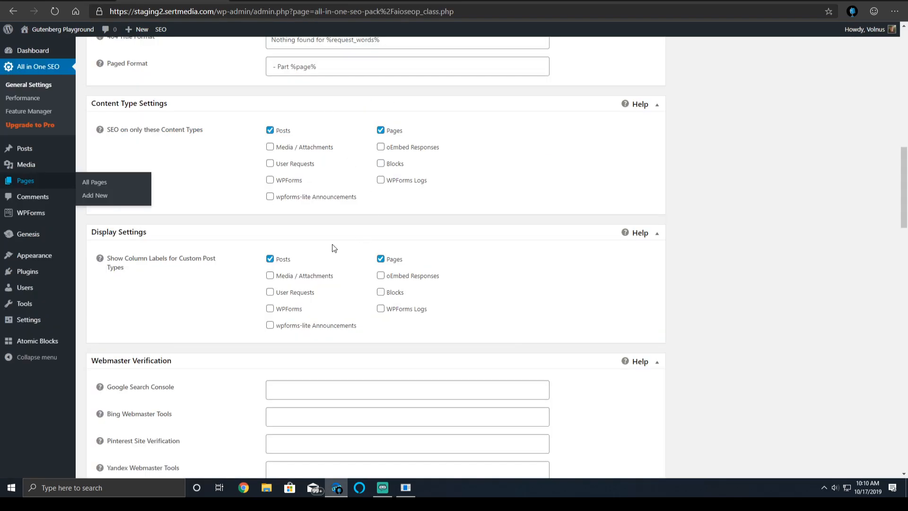
click(279, 259)
click(383, 259)
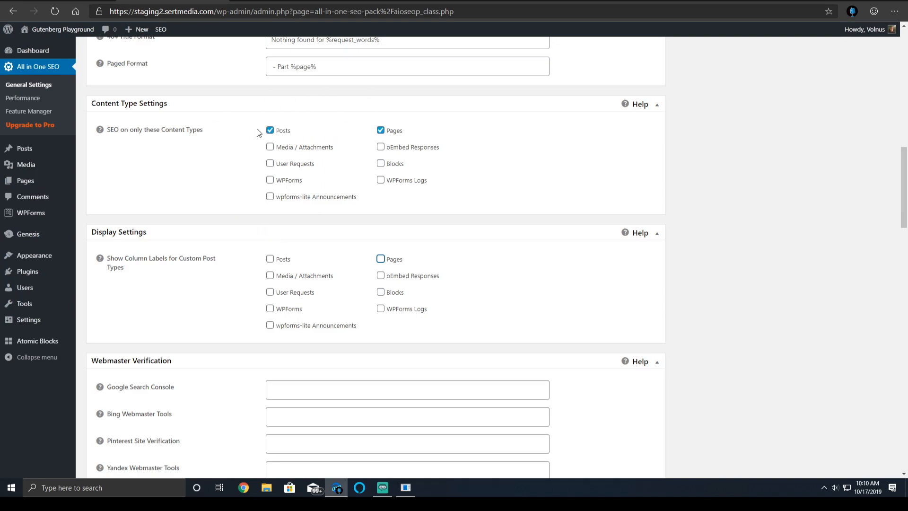
Review the Webmaster Verification fields and read the help for the Google Analytics ID.
scroll(389, 235, down, 4)
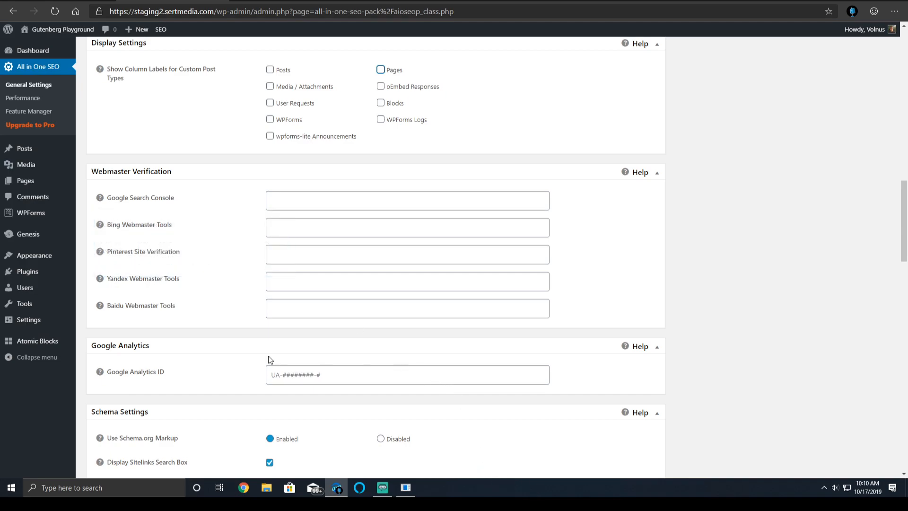
scroll(273, 358, down, 2)
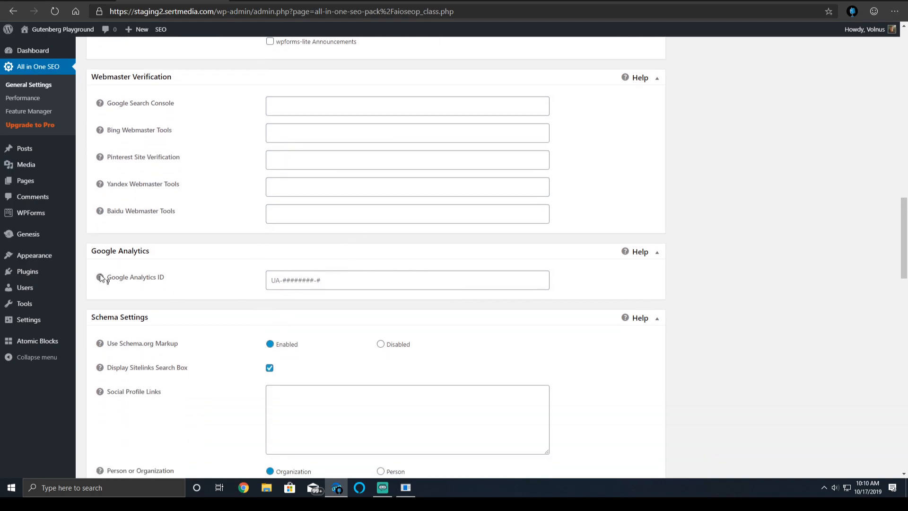
mouse_move(100, 279)
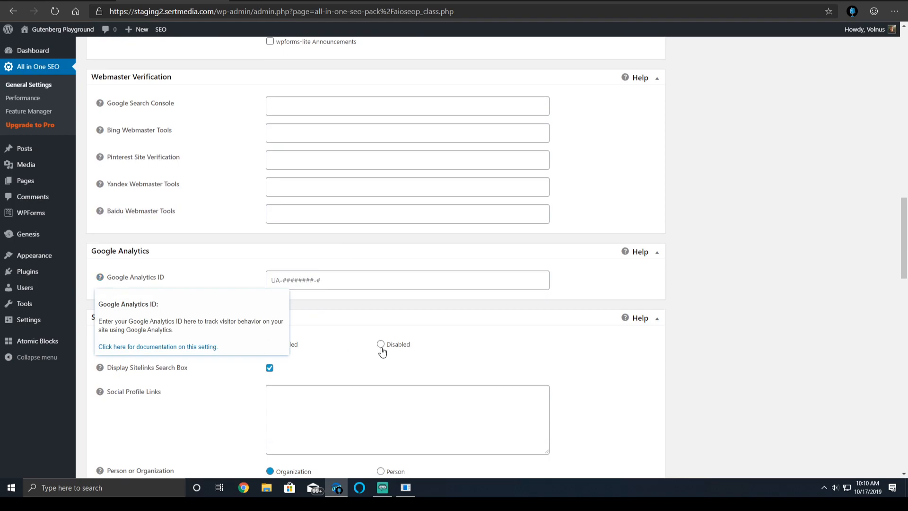
click(350, 283)
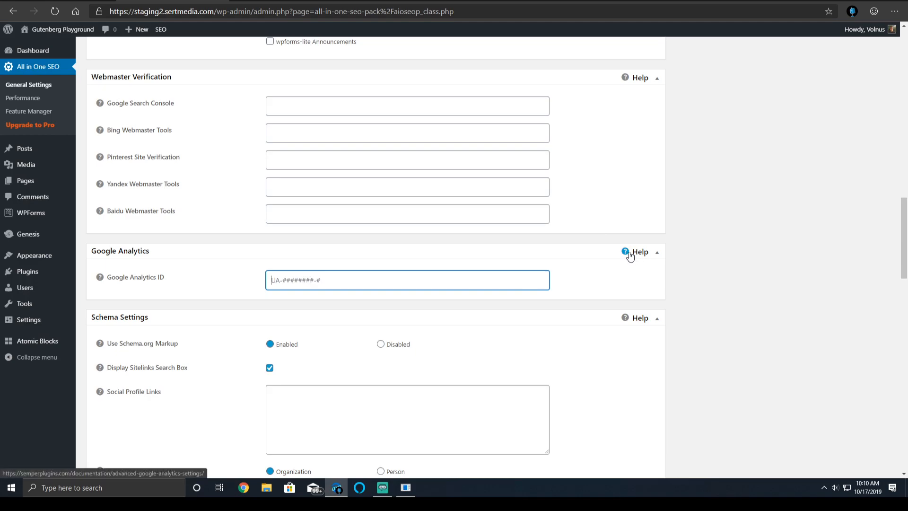
Review the Schema Settings, including the Social Profile Links help and the available Type of Contact options.
scroll(411, 227, down, 4)
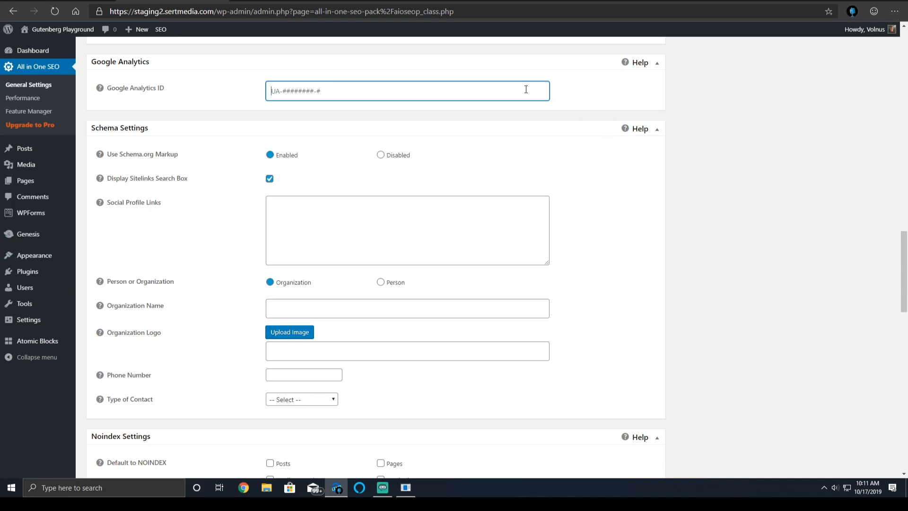
triple_click(169, 154)
click(179, 173)
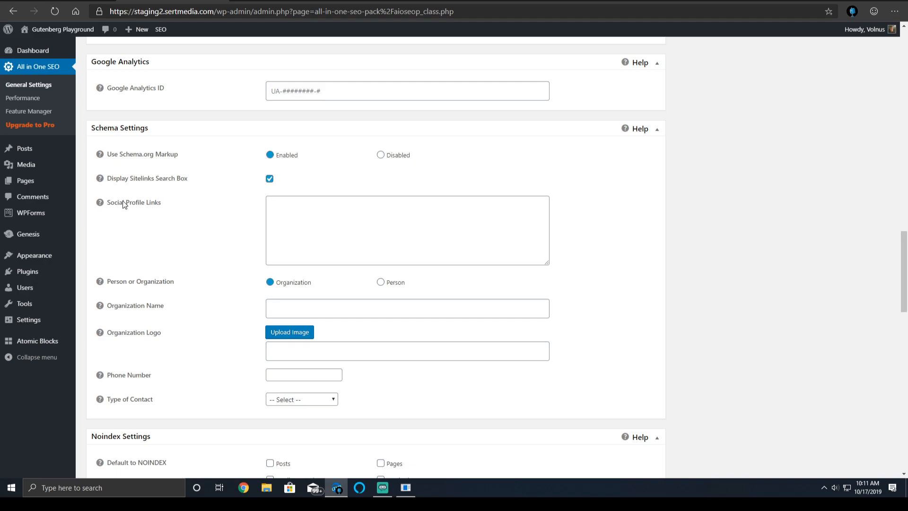
mouse_move(99, 200)
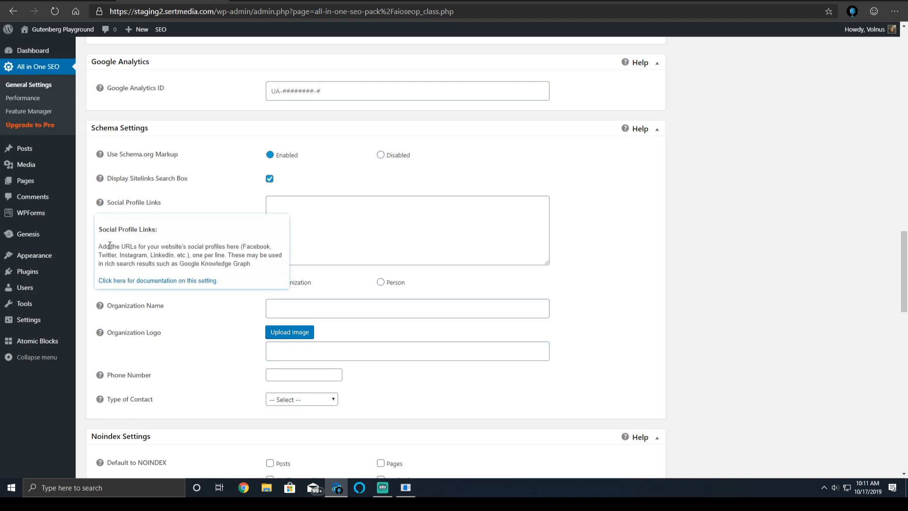
click(363, 228)
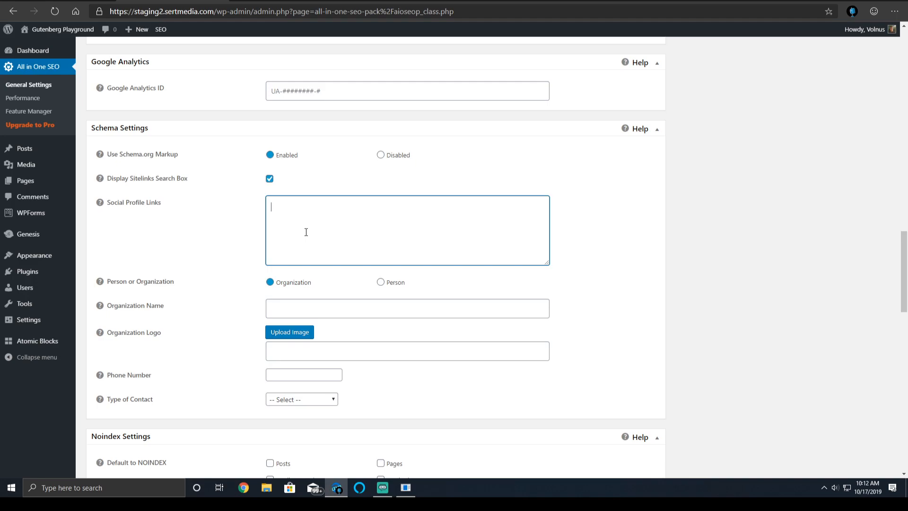
scroll(306, 232, down, 3)
click(321, 260)
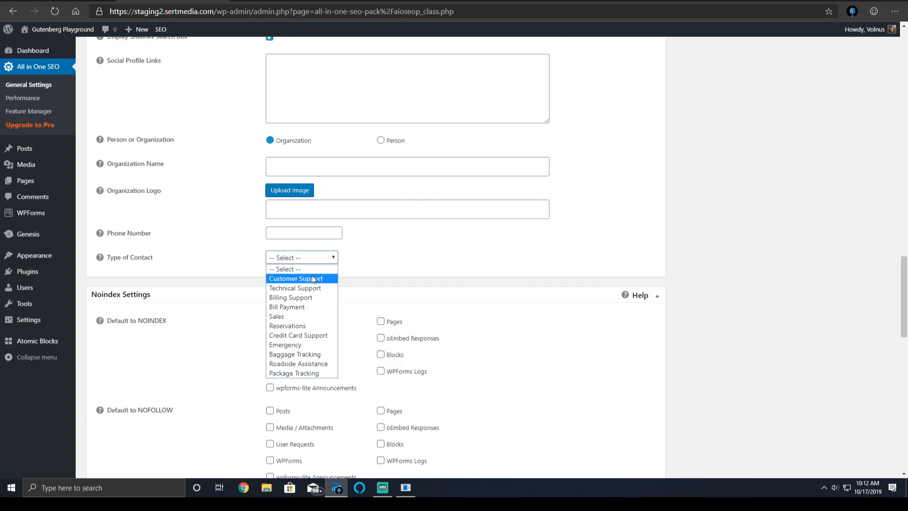
middle_click(401, 281)
Set Default to NOINDEX for every content type except Posts and Pages in the Noindex Settings.
scroll(394, 283, down, 3)
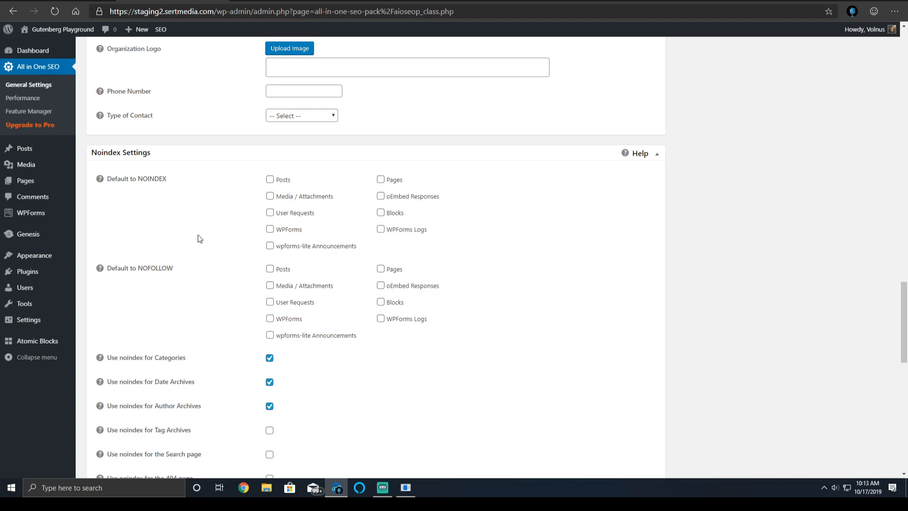
triple_click(309, 203)
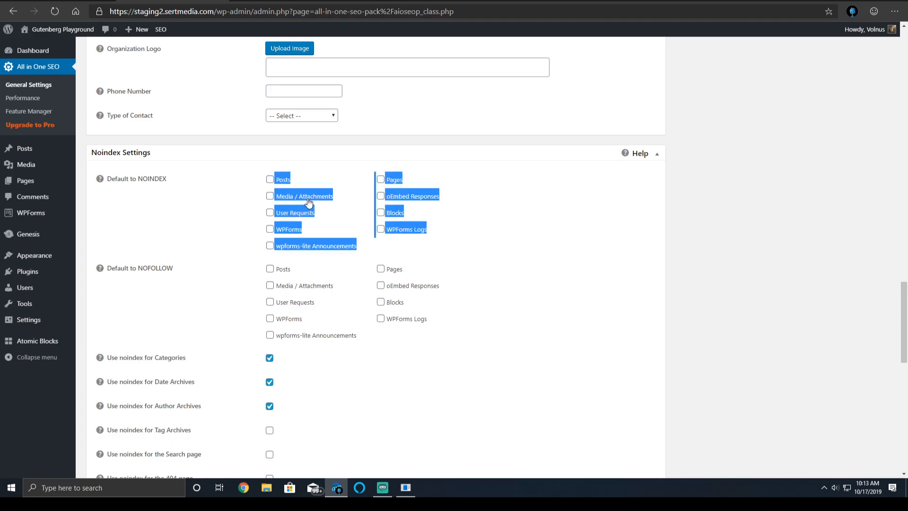
click(269, 197)
click(269, 212)
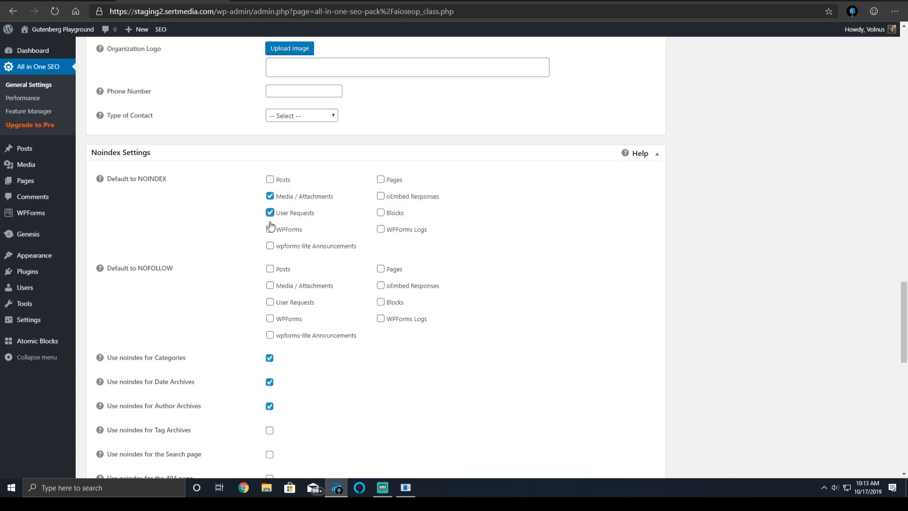
click(269, 230)
click(336, 249)
drag(399, 232, 406, 206)
click(407, 198)
double_click(395, 214)
double_click(418, 229)
click(380, 213)
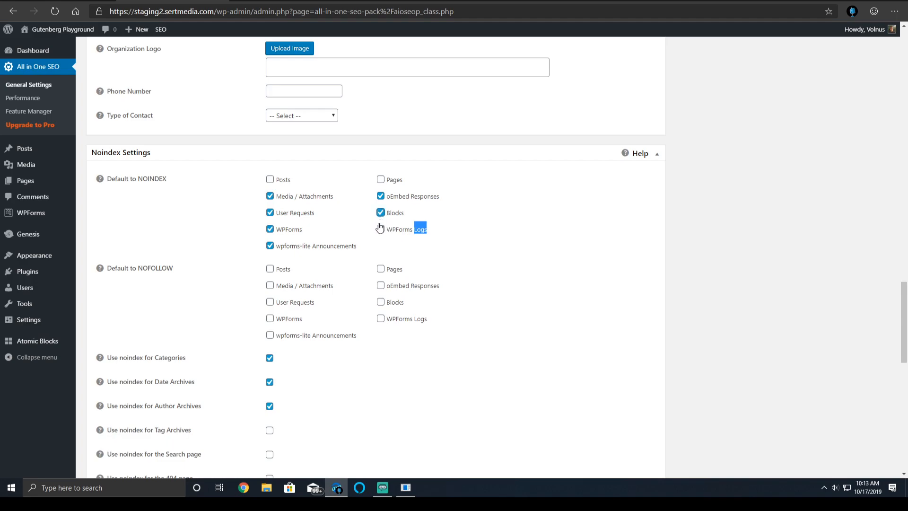
click(381, 230)
Set Default to NOFOLLOW for every content type except Posts and Pages.
double_click(407, 287)
click(395, 302)
click(400, 318)
click(411, 288)
click(308, 303)
click(295, 320)
click(307, 336)
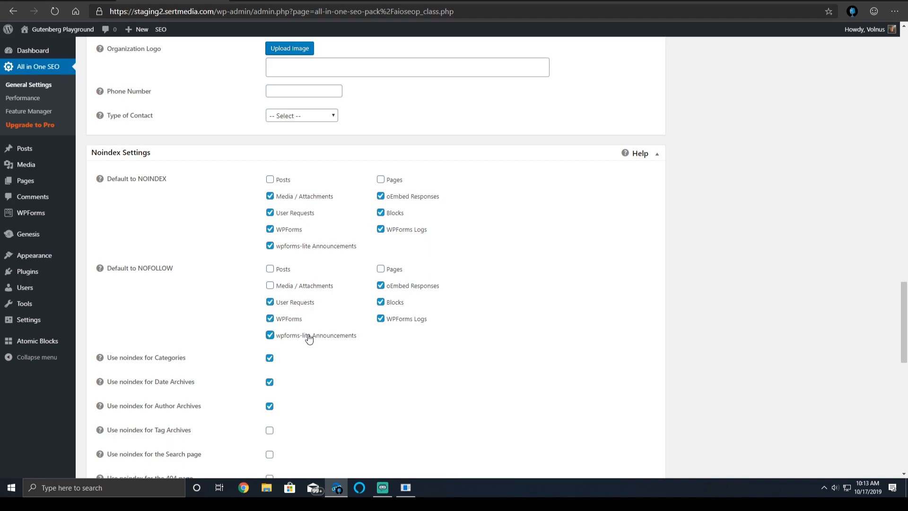
click(305, 273)
click(306, 286)
click(282, 269)
Turn off noindex for Categories and Author Archives, and turn it on for the Search page and the 404 page.
scroll(230, 286, down, 2)
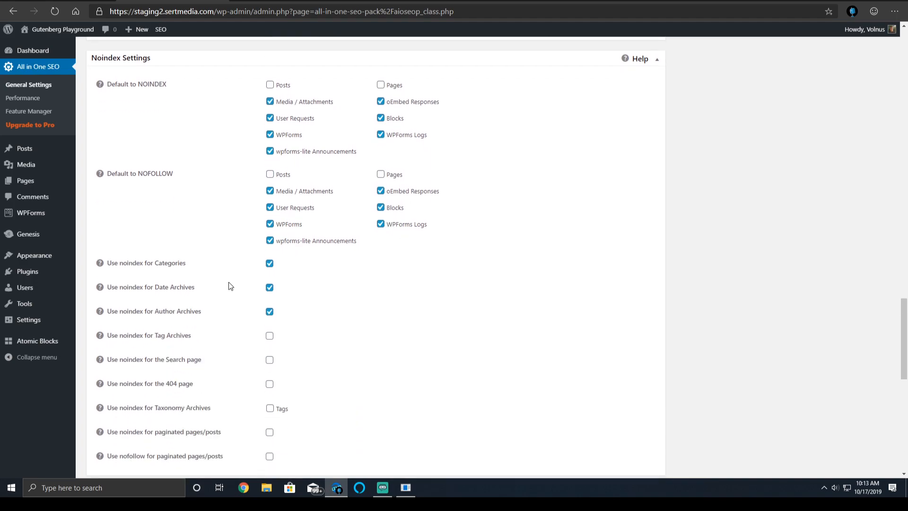
scroll(231, 286, down, 2)
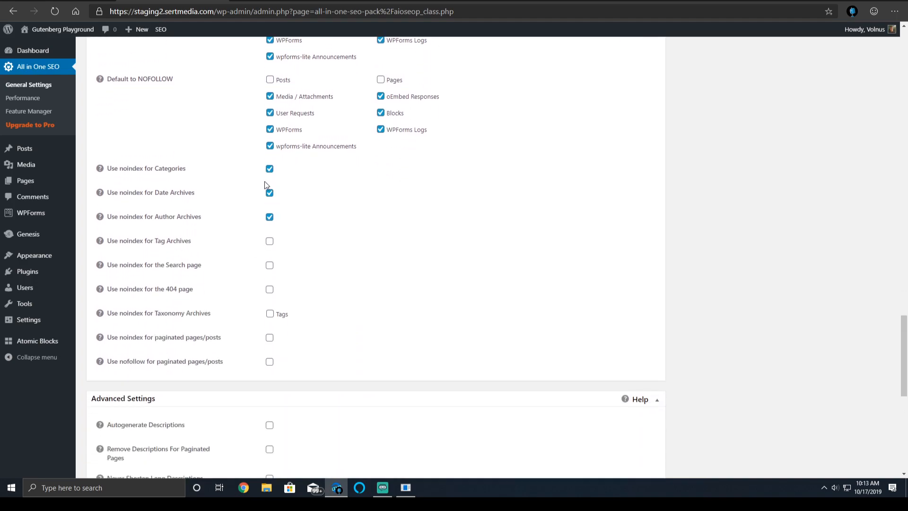
click(270, 170)
click(270, 216)
click(269, 265)
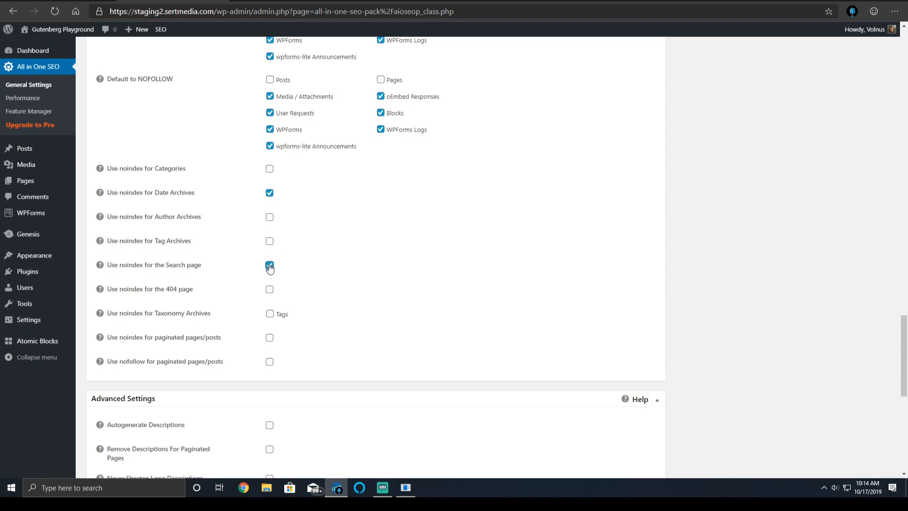
click(270, 290)
Enable Autogenerate Descriptions and Use Content For Autogenerated Descriptions in the Advanced Settings.
scroll(393, 316, down, 1)
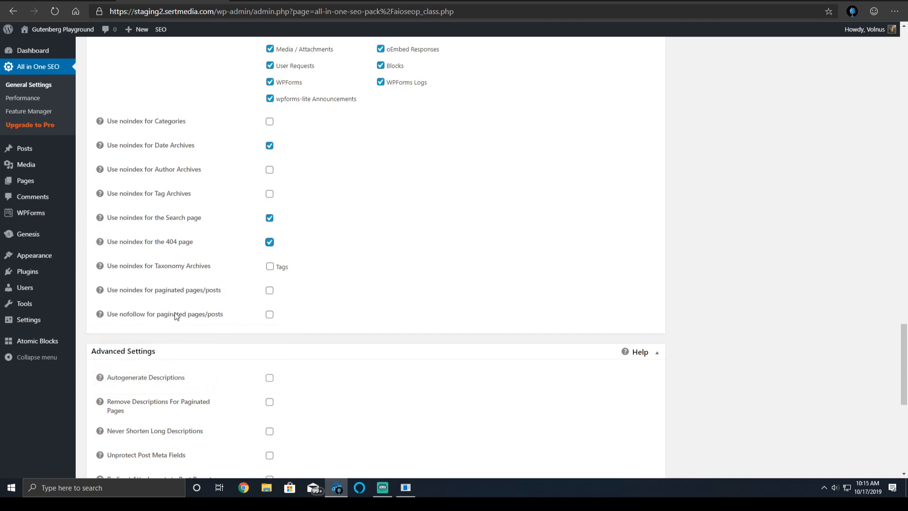
scroll(224, 318, down, 2)
mouse_move(100, 282)
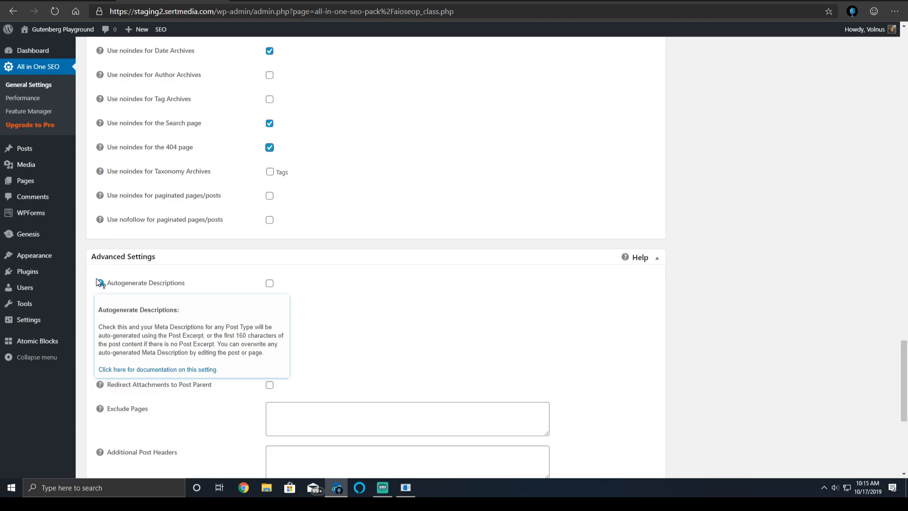
click(274, 283)
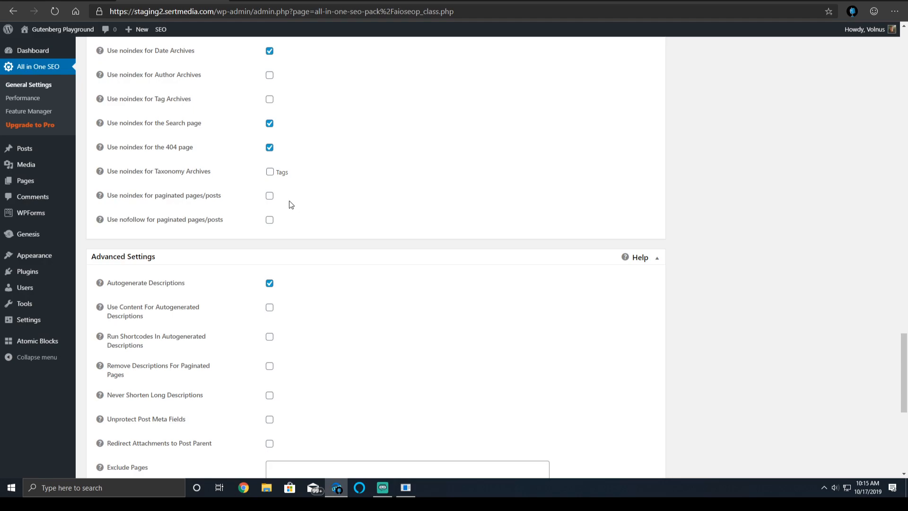
click(100, 307)
click(270, 306)
scroll(252, 338, down, 1)
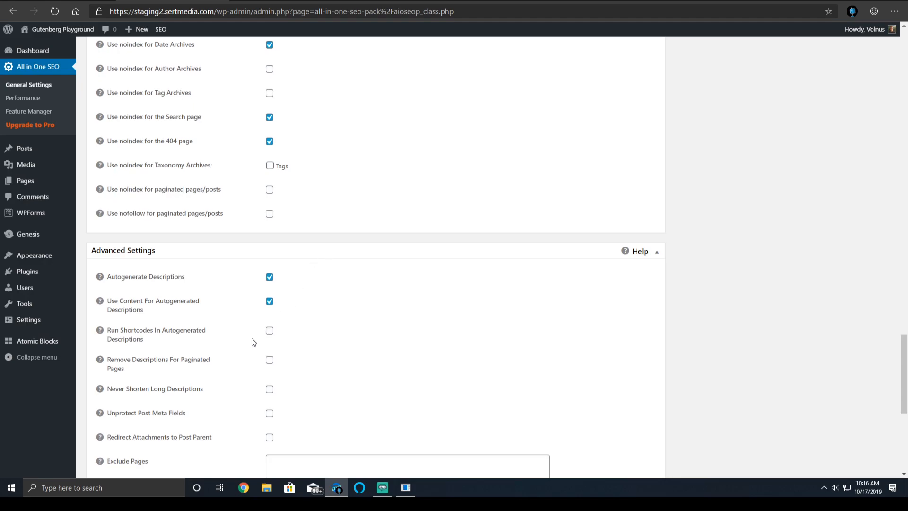
Read the help for Remove Descriptions For Paginated Pages and Never Shorten Long Descriptions.
mouse_move(100, 317)
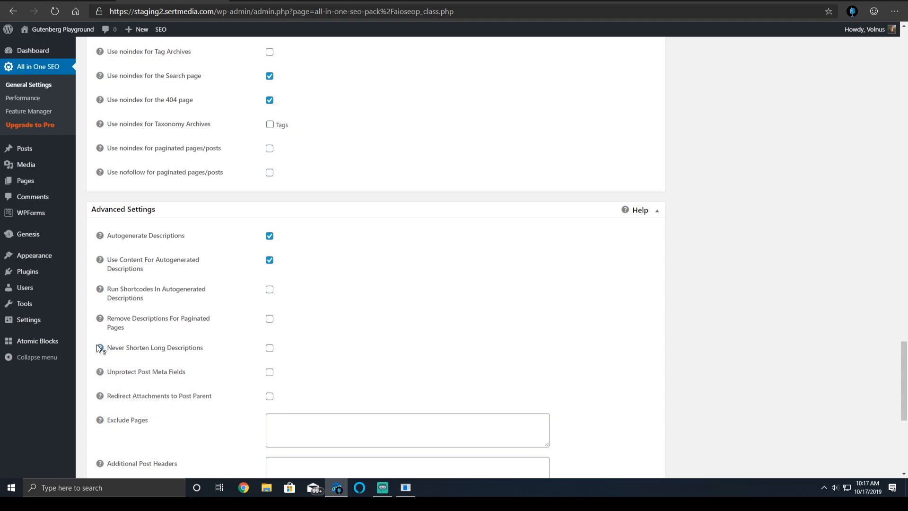
mouse_move(102, 347)
scroll(105, 350, down, 1)
scroll(106, 350, down, 1)
mouse_move(100, 253)
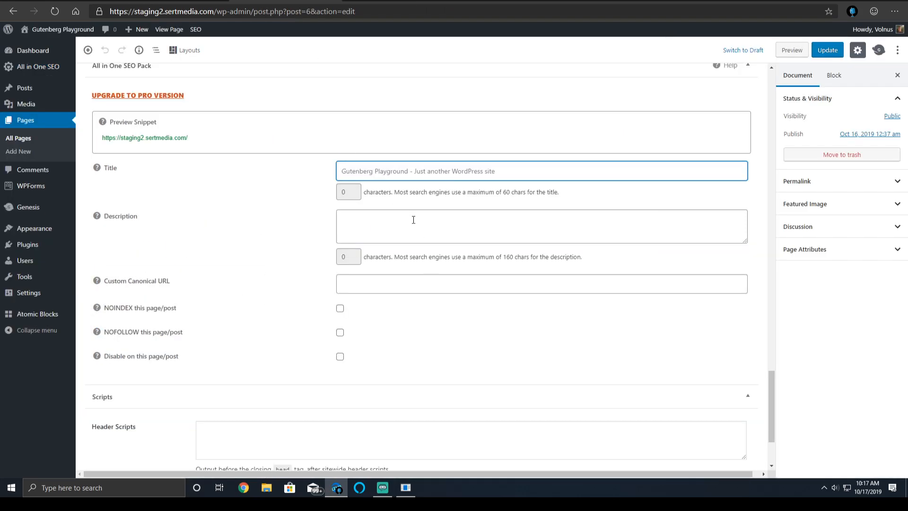
Fill the page's All in One SEO Pack Description with repeated placeholder text longer than 160 characters, ending in "hfdgg".
click(413, 220)
text(a)
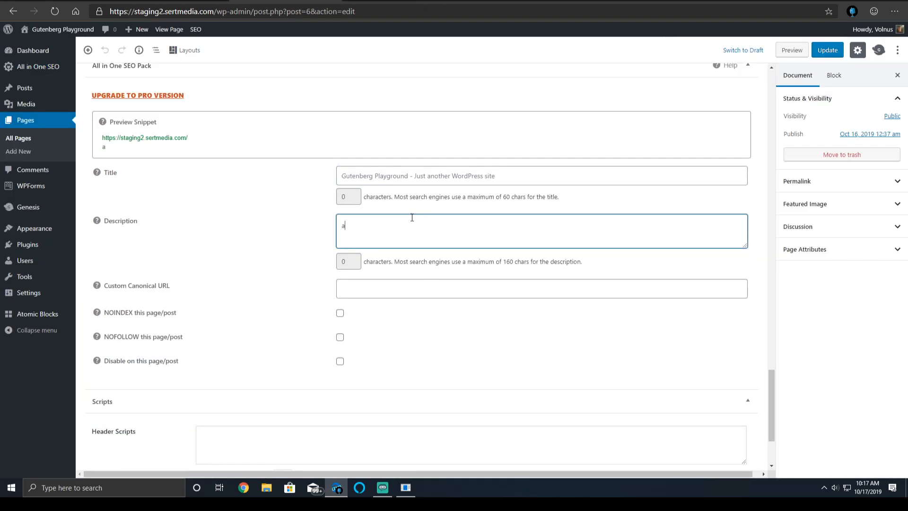
text(djhbasdjhkbasd hbasjdbasdjhabs djhasbd ajhsdb)
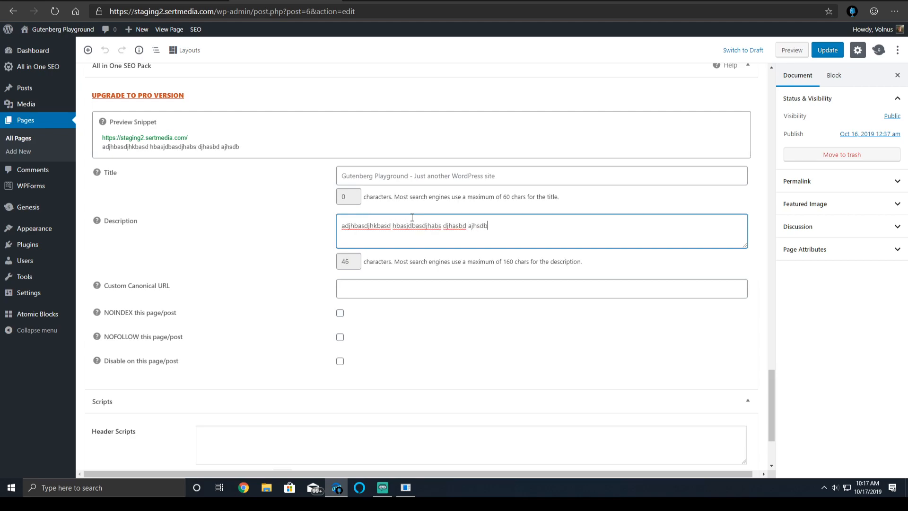
text(adjhbasdjhkbasd hbasjdbasdjhabs djhasbd ajhsdb)
text(adjhbasdjhkbasd hbasjdbasdjhabs djhasbd ajhsdb)
text(adjhbasdjhkbasd hbasjdbasdjhabs djhasbd ajhsdb)
text(adjhbasdjhkbasd hbasjdbasdjhabs djhasbd ajhsdb)
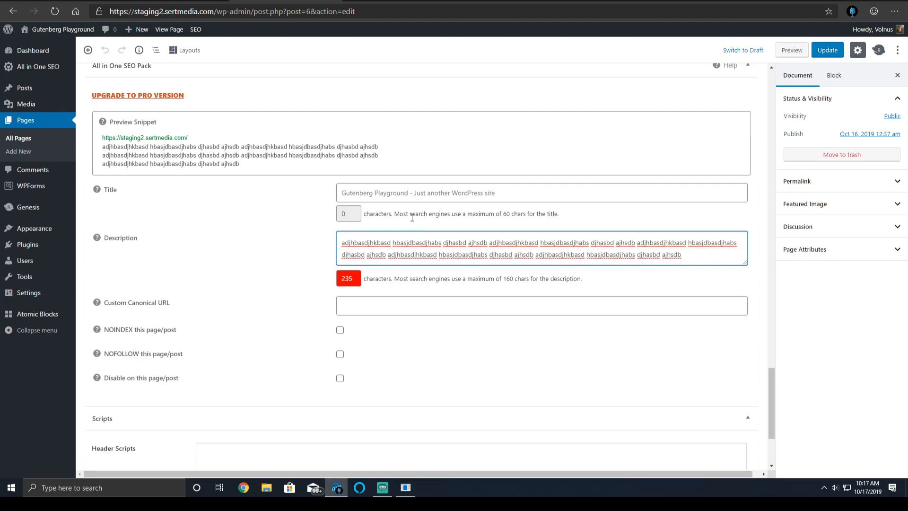
text(hfdgg)
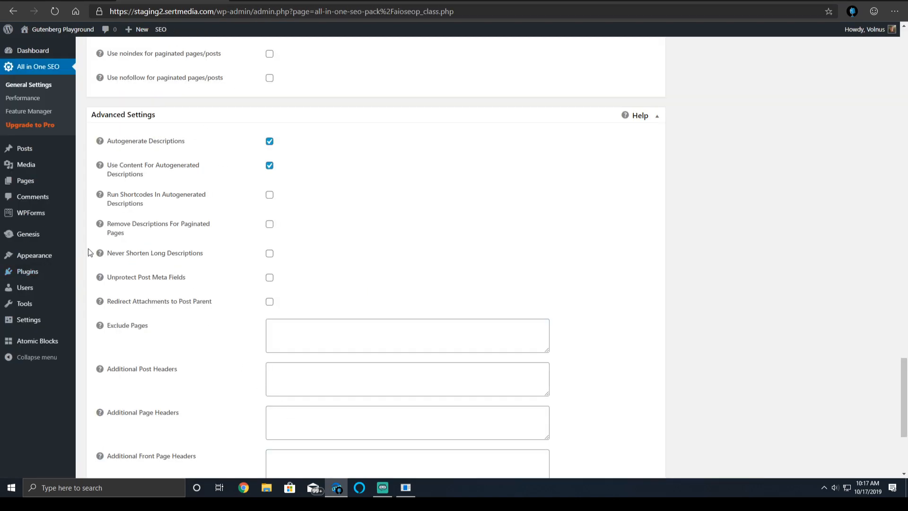
Compare the page description's character count with the recommended maximum for search engines.
mouse_move(114, 268)
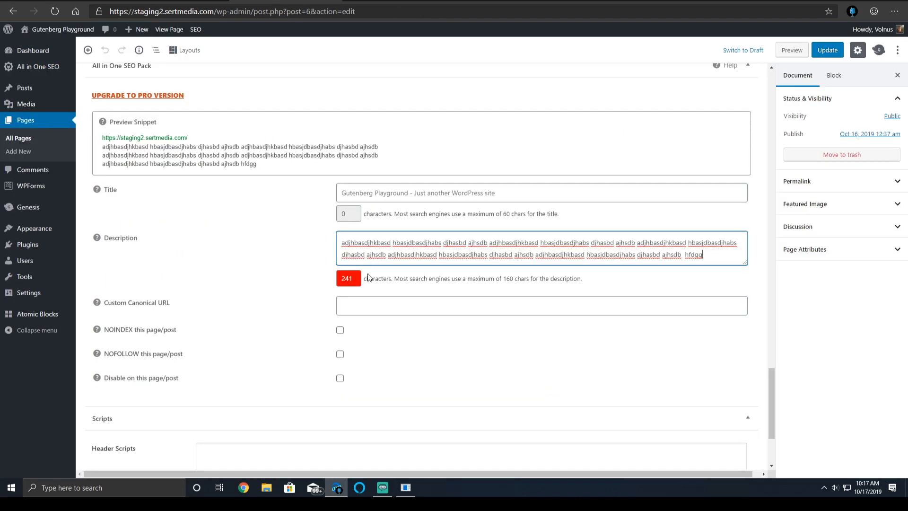
drag(503, 279, 528, 279)
double_click(524, 279)
click(517, 252)
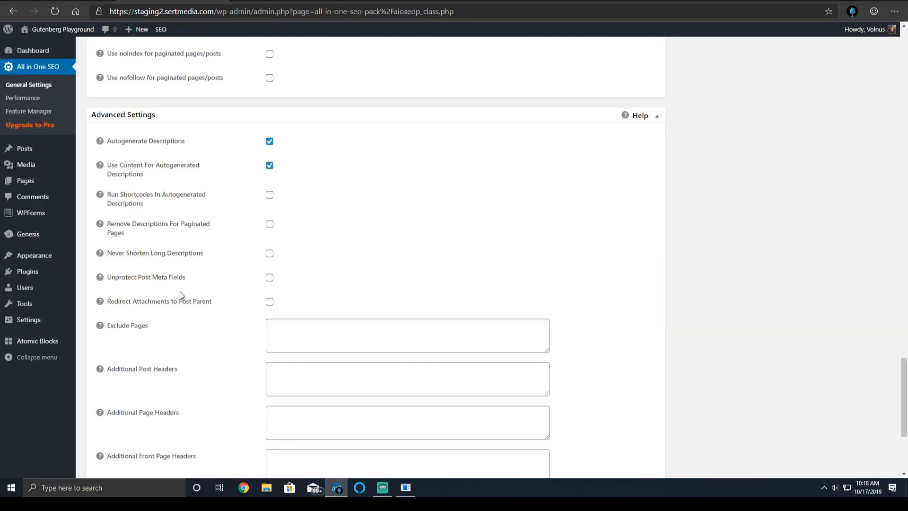
Enable Redirect Attachments to Post Parent, review the Exclude Pages and additional header fields, and save the plugin's general settings.
click(270, 302)
scroll(206, 294, down, 1)
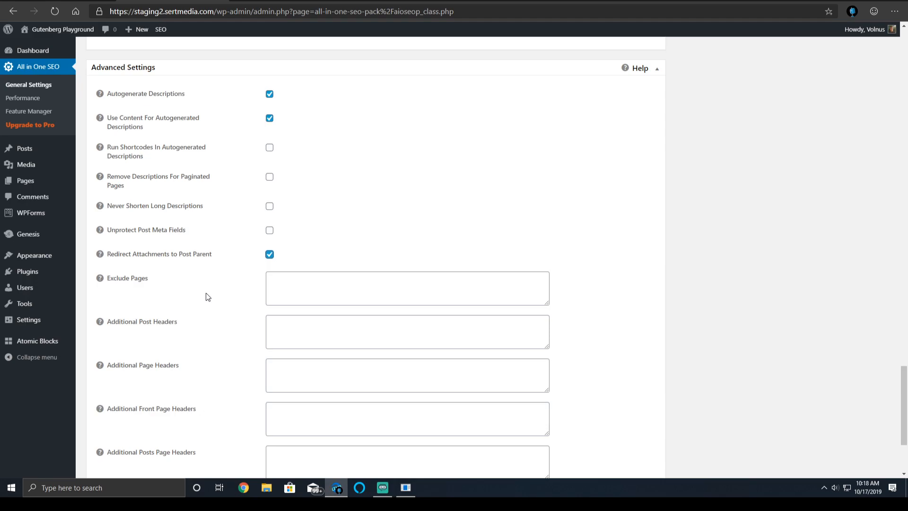
scroll(206, 296, down, 3)
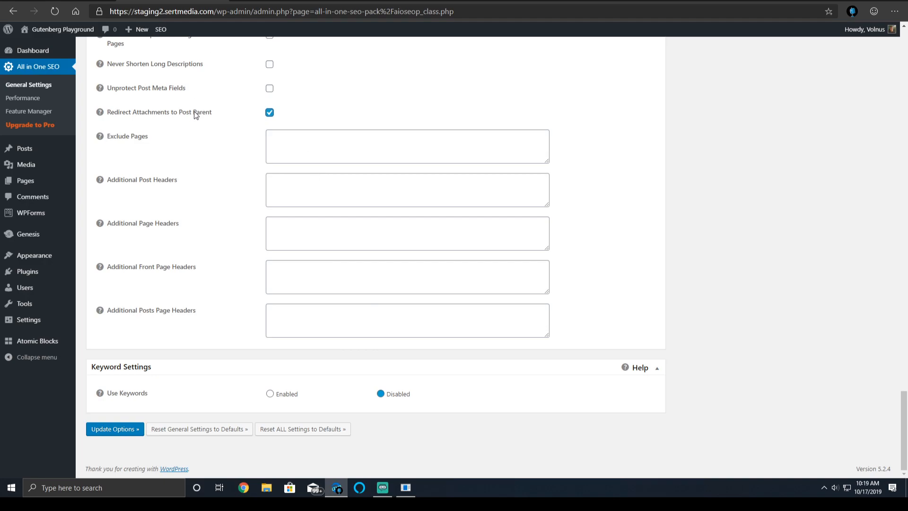
mouse_move(120, 134)
drag(157, 188, 269, 230)
click(297, 143)
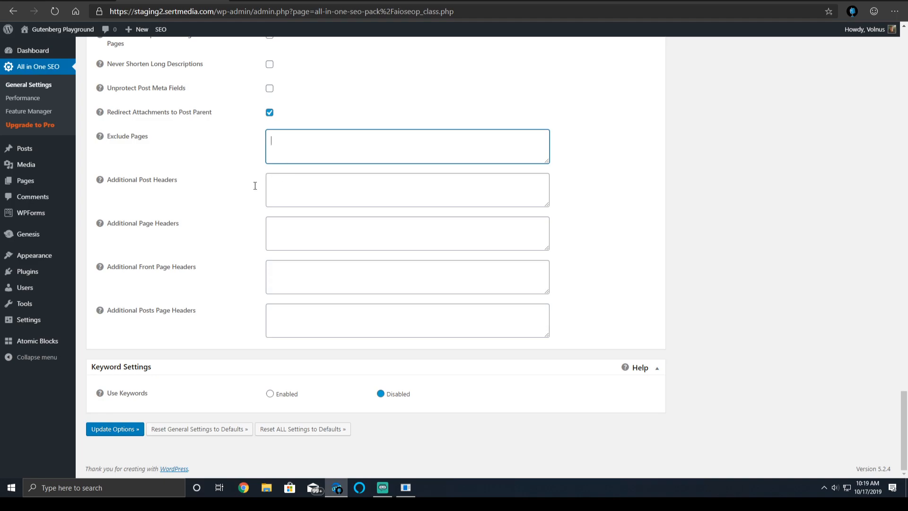
mouse_move(102, 182)
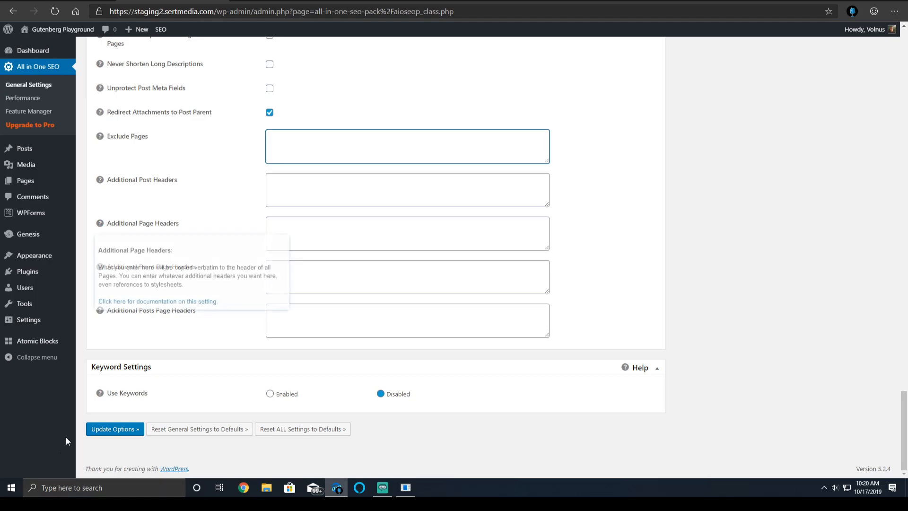
click(89, 432)
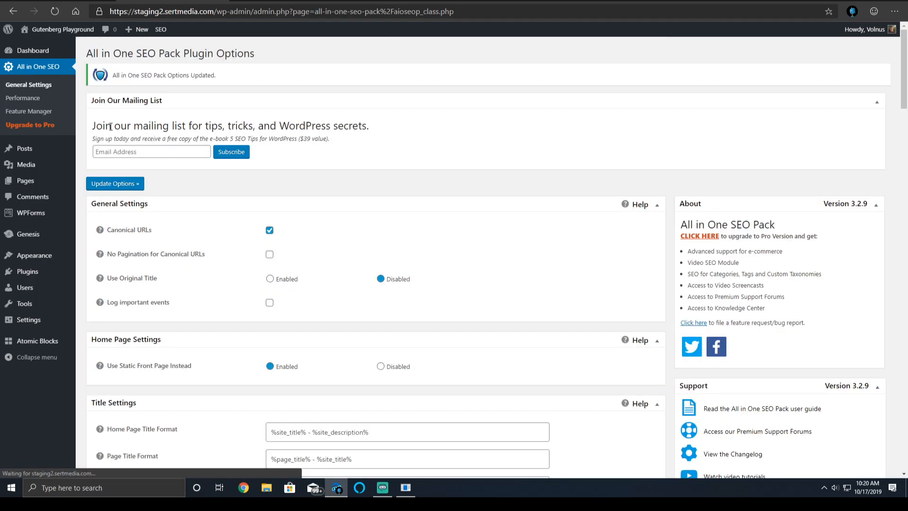
Activate Bad Bot Blocker, XML Sitemaps, Social Meta, Robots.txt, File Editor and Importer & Exporter in the Feature Manager.
click(23, 98)
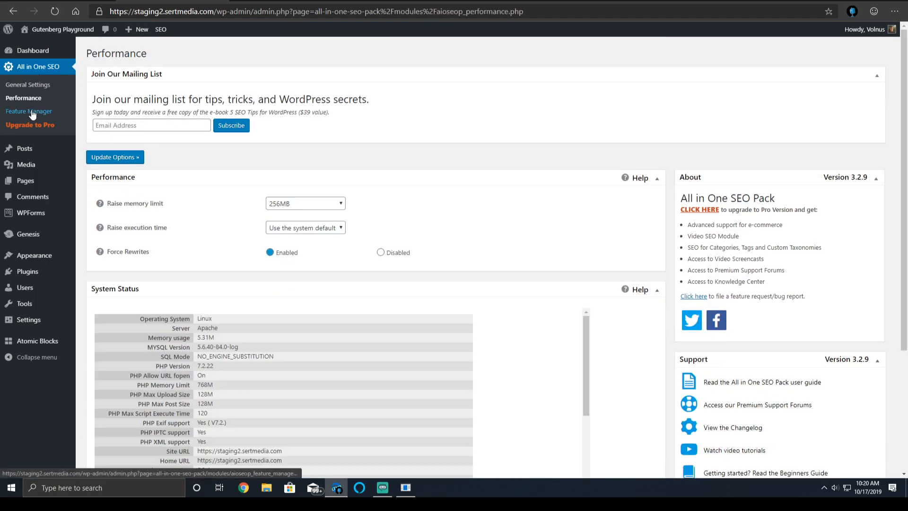
click(32, 114)
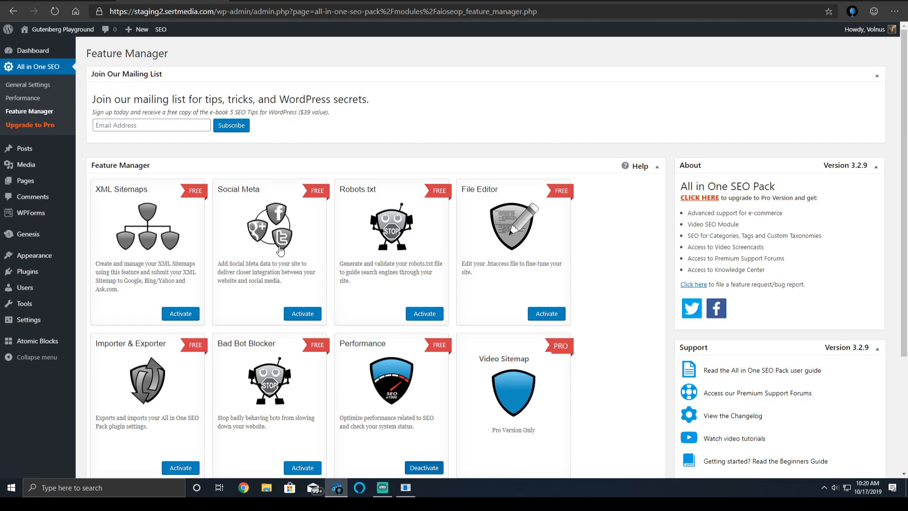
scroll(542, 167, down, 2)
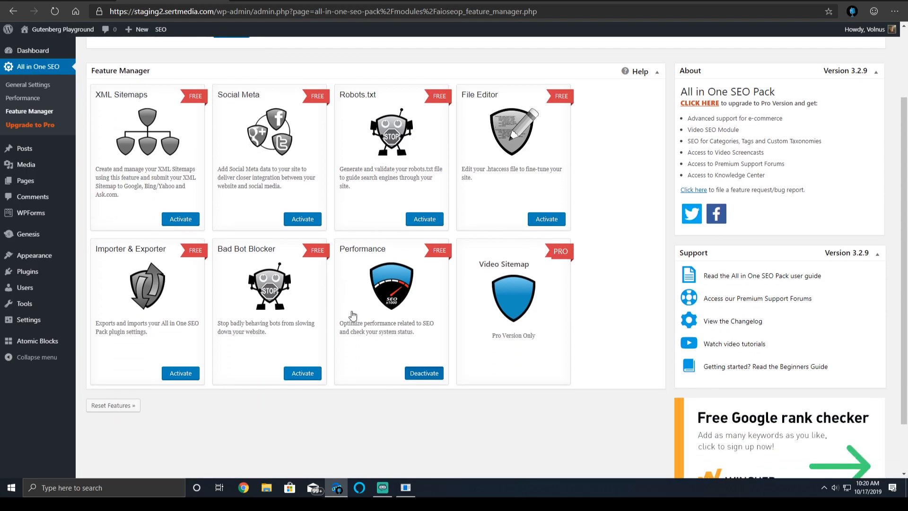
click(296, 374)
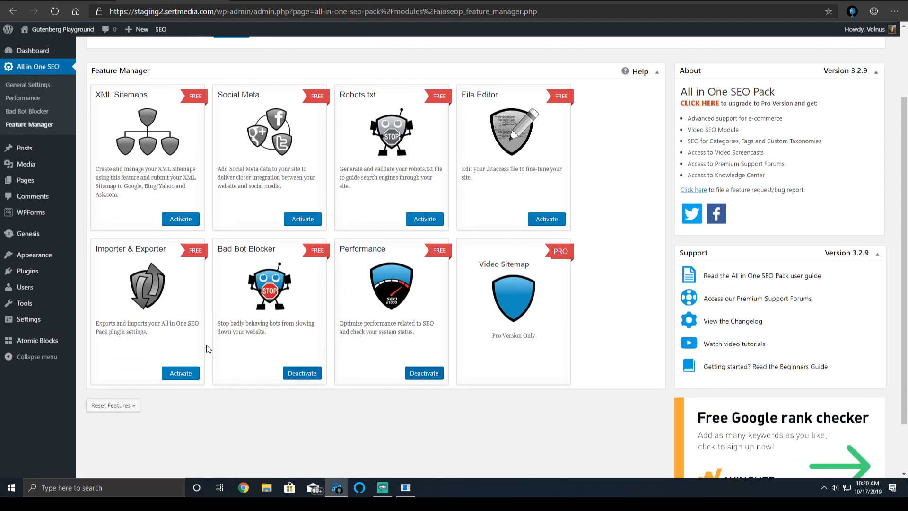
click(182, 220)
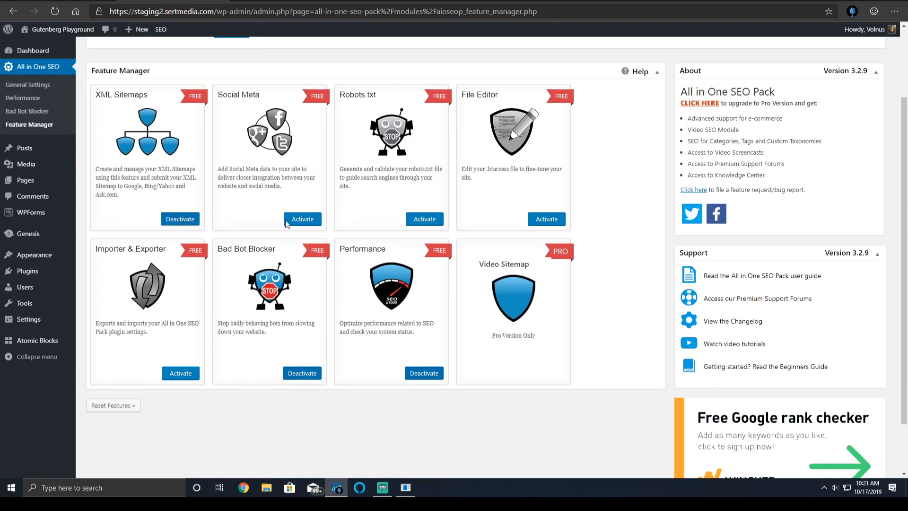
click(306, 225)
click(437, 221)
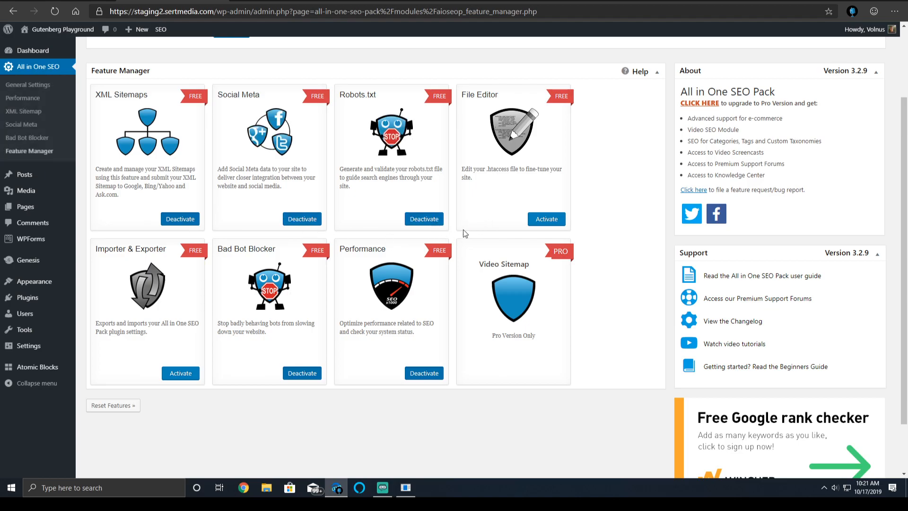
click(554, 221)
click(196, 373)
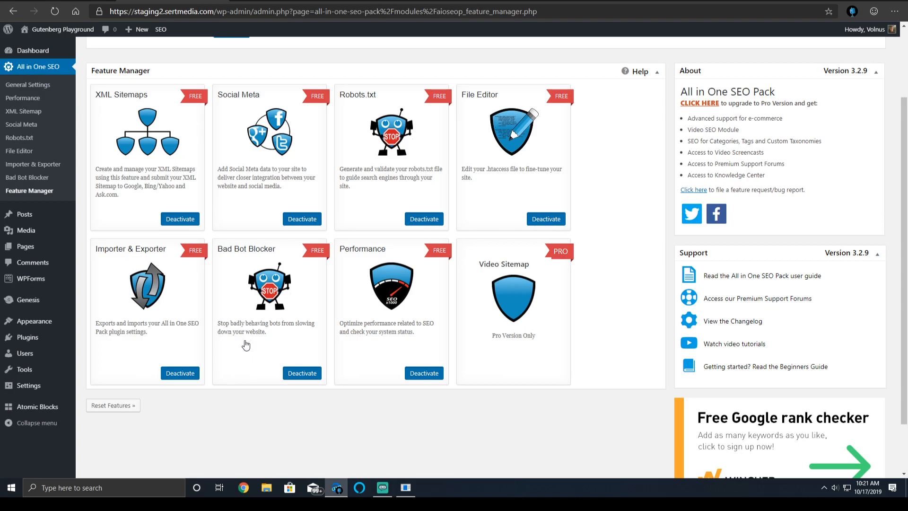
Select 256MB for Raise memory limit in the plugin's Performance settings and review the option's help and choices.
scroll(251, 344, up, 2)
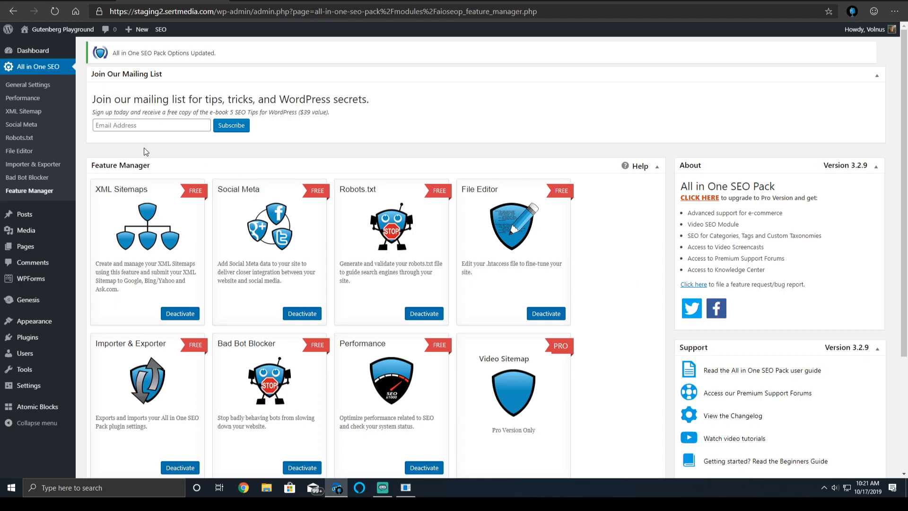
click(31, 99)
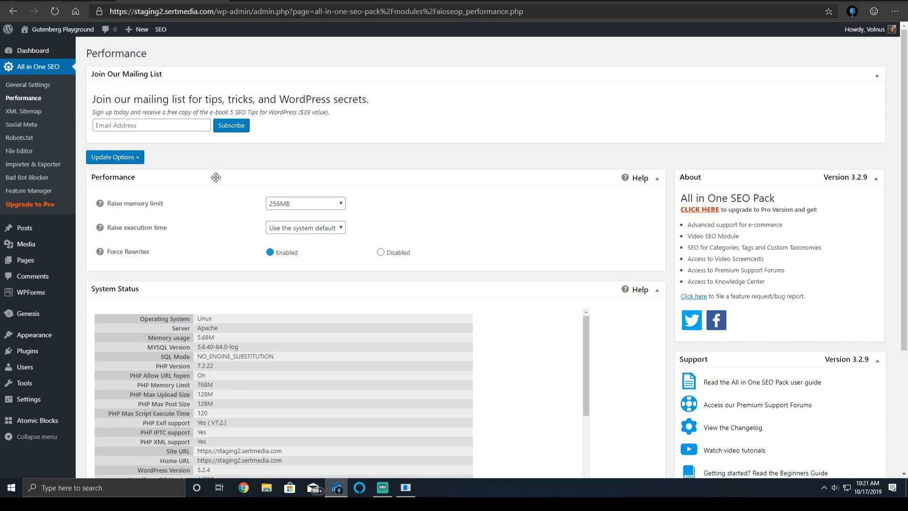
click(274, 207)
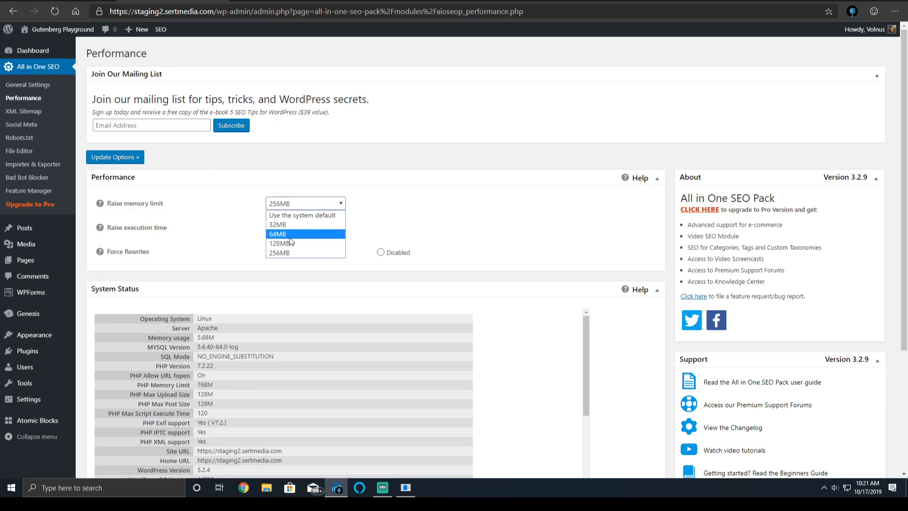
click(274, 254)
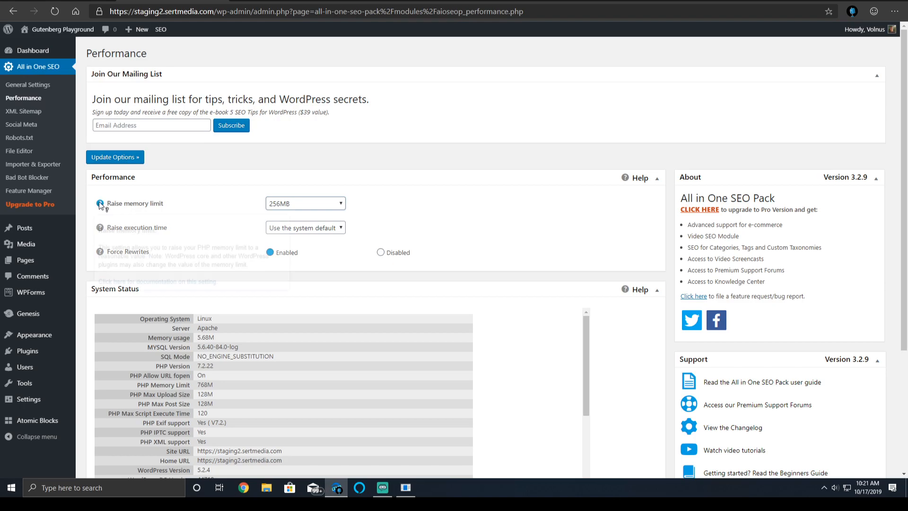
mouse_move(100, 203)
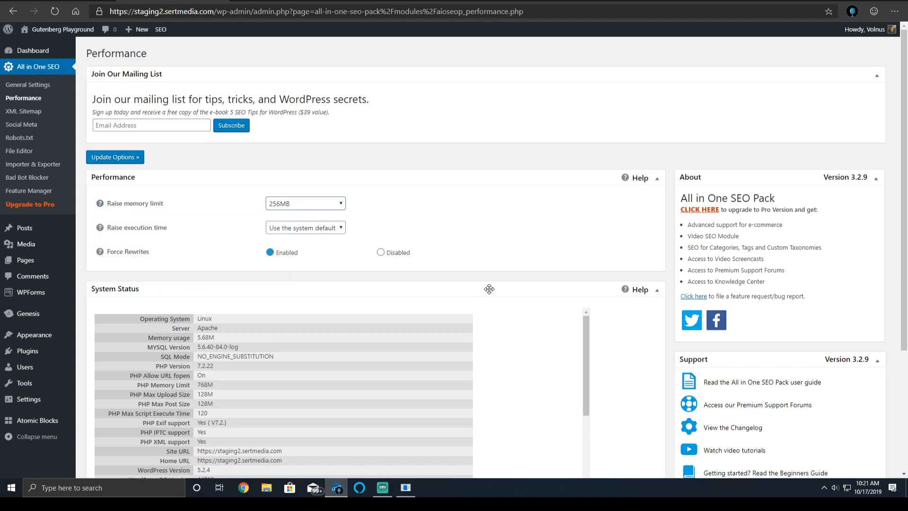
click(299, 204)
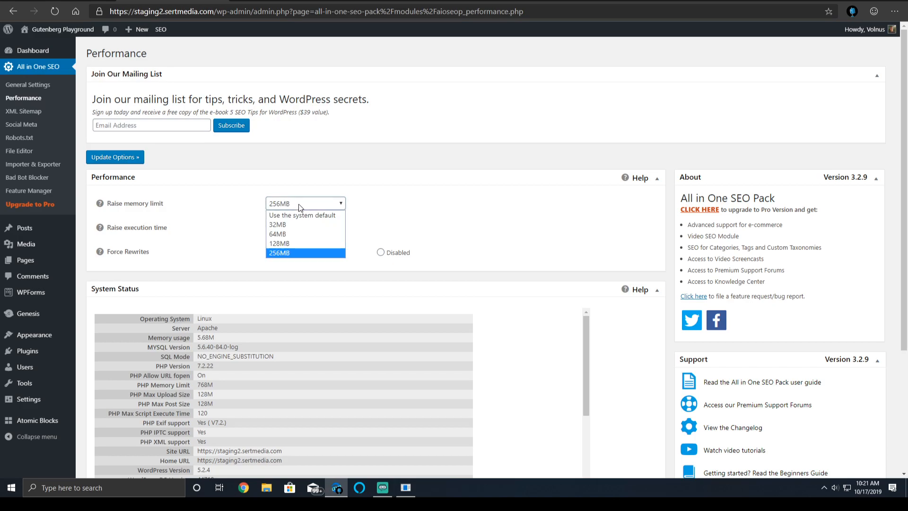
click(434, 149)
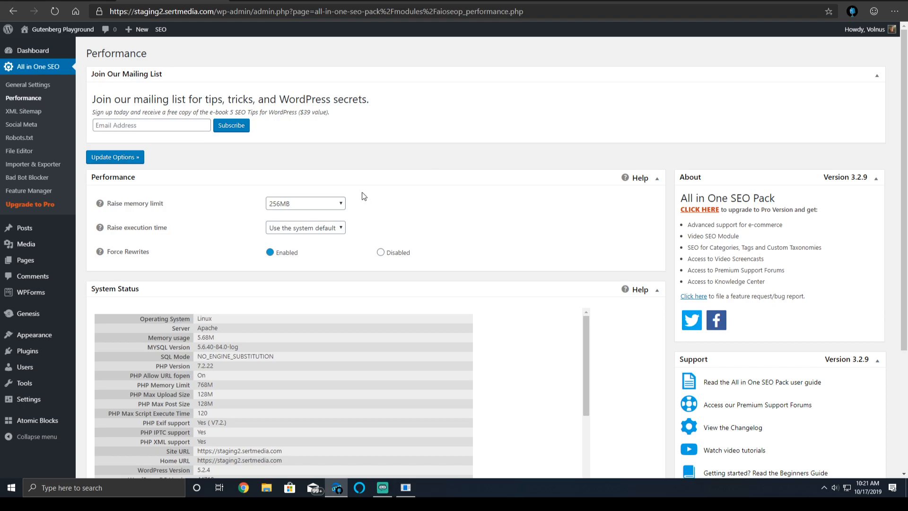
Review the System Status information and the available Raise execution time choices in the Performance settings.
scroll(336, 291, down, 3)
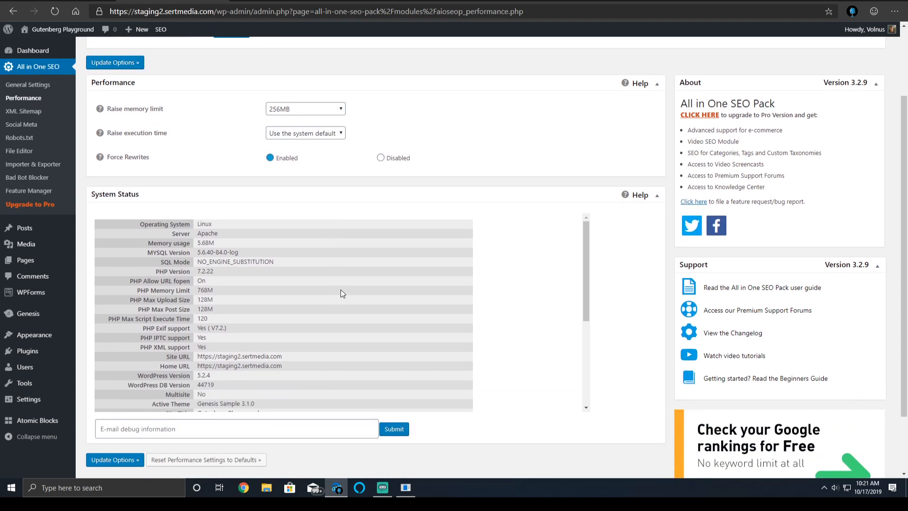
scroll(400, 205, up, 2)
scroll(386, 219, up, 1)
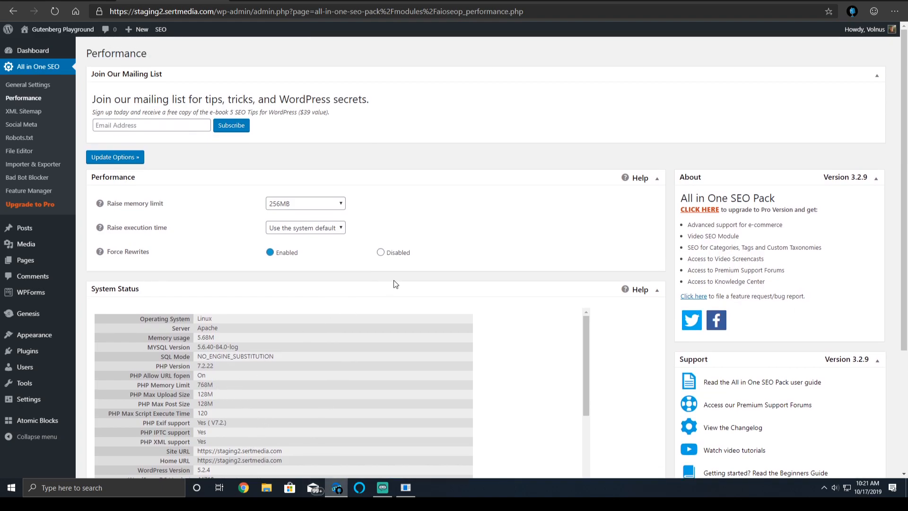
click(320, 228)
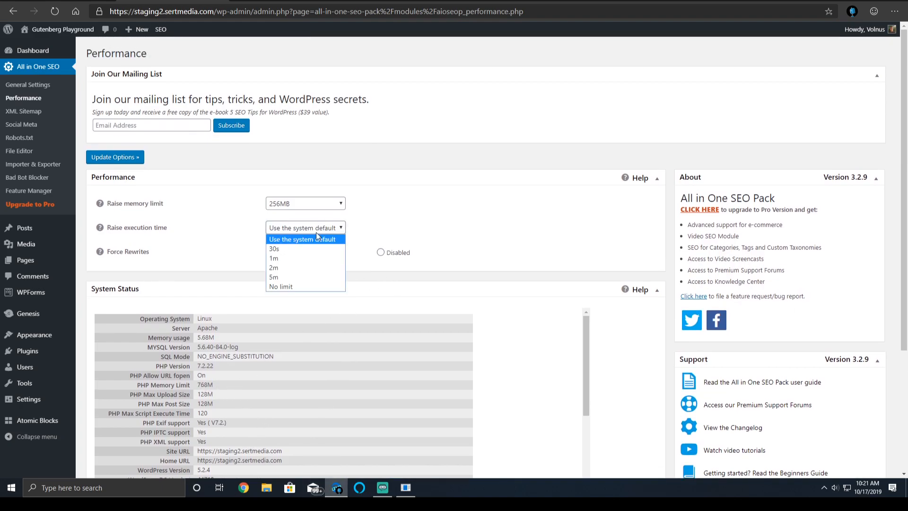
click(437, 204)
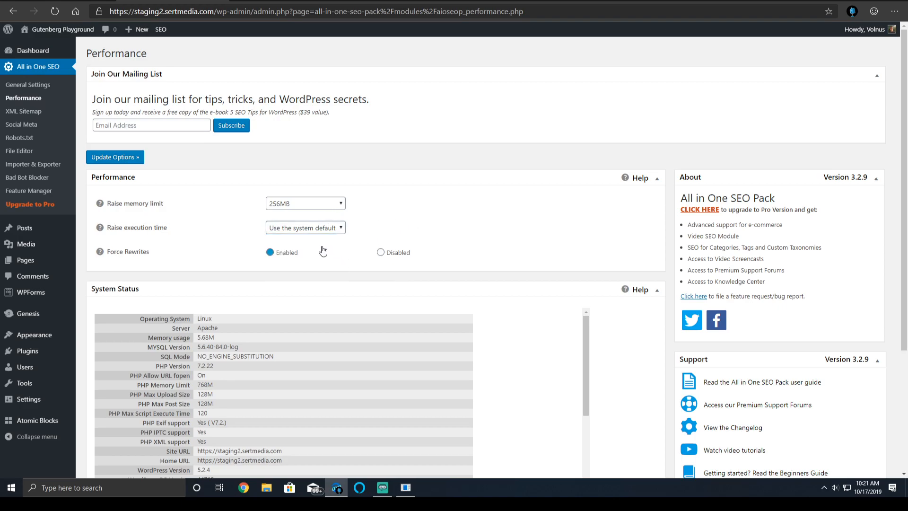
click(329, 231)
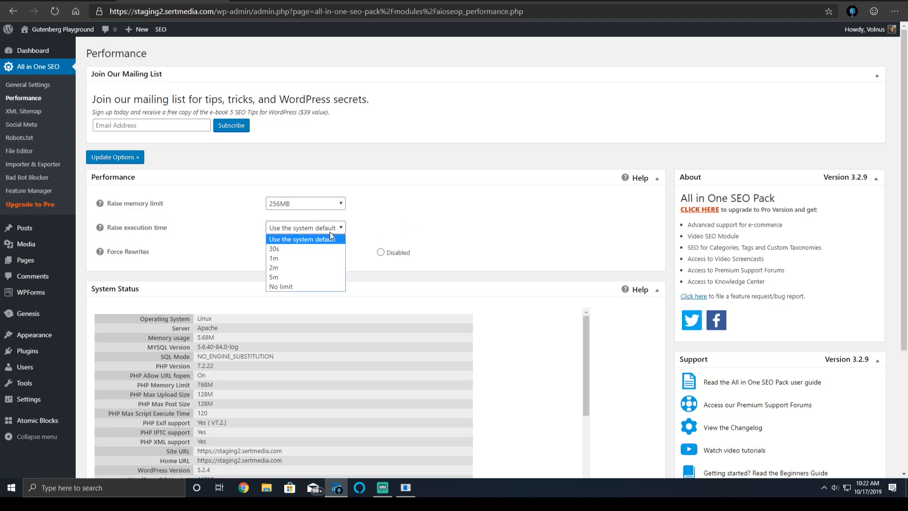
click(244, 225)
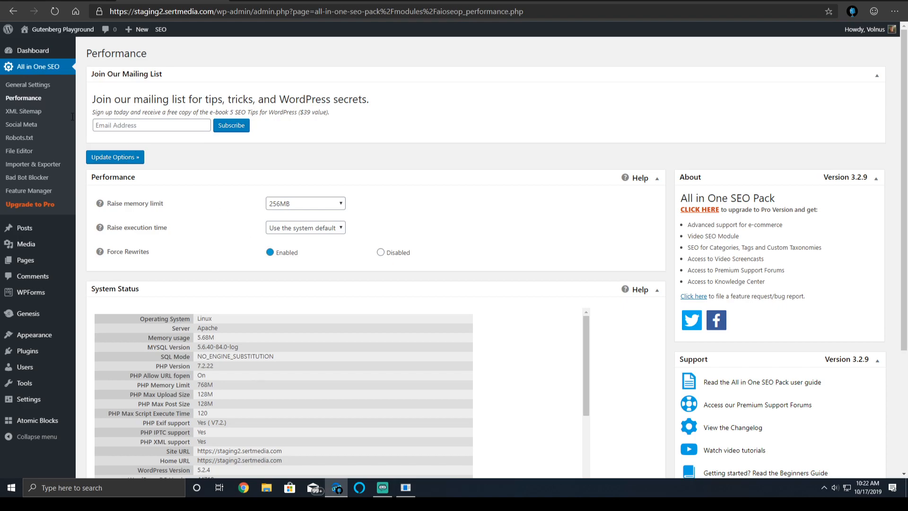
Enable Create RSS Sitemap in the XML Sitemap settings and review the Schedule Updates choices.
click(22, 109)
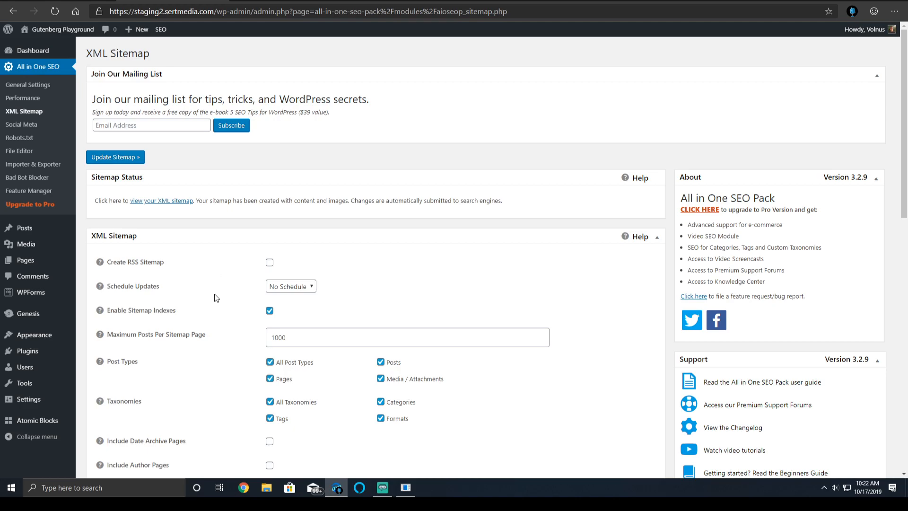
mouse_move(99, 264)
click(269, 264)
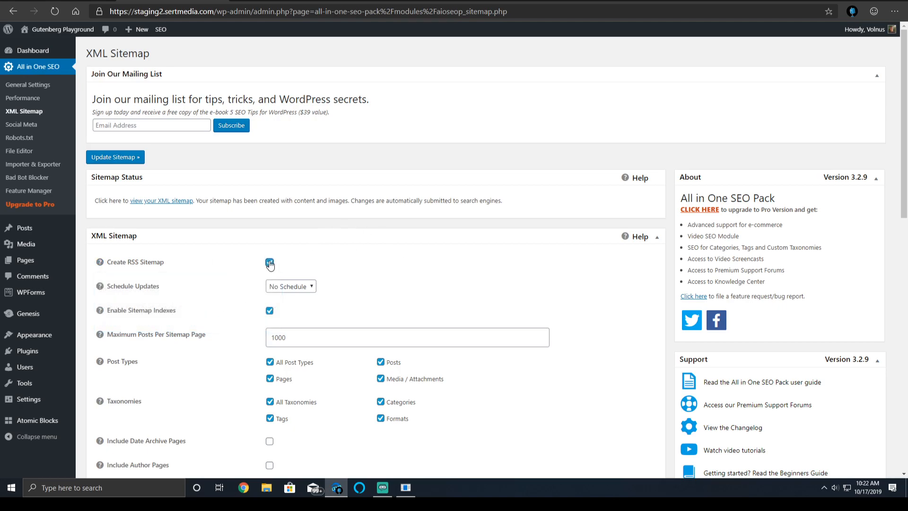
click(281, 286)
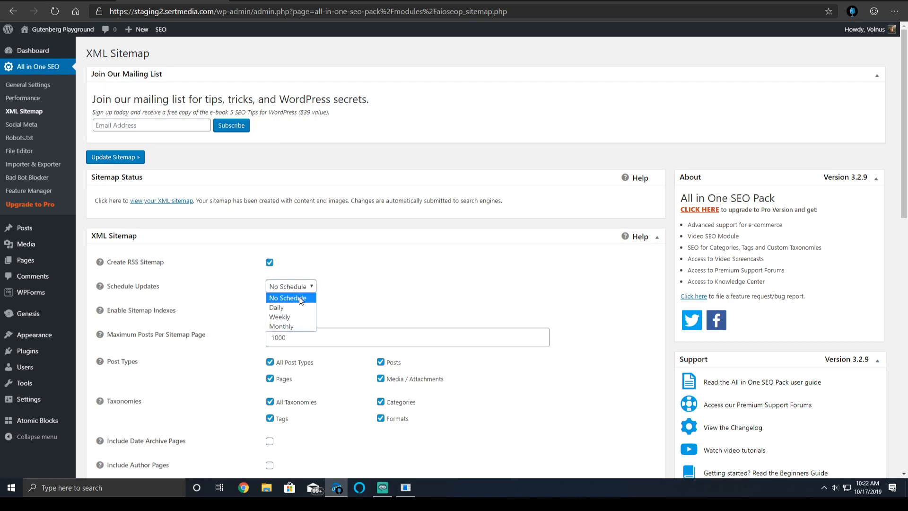
click(330, 270)
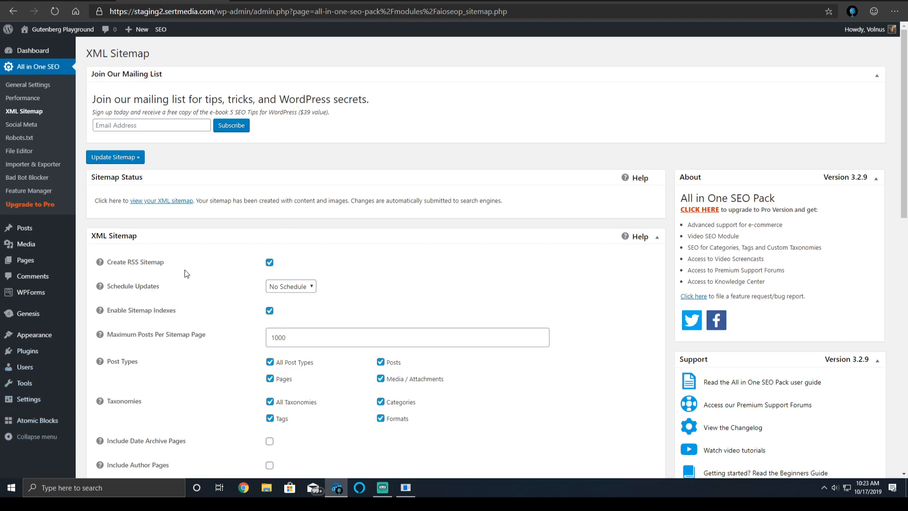
Exclude the Media / Attachments post type and the Formats taxonomy from the XML sitemap, and include author pages.
scroll(202, 292, down, 2)
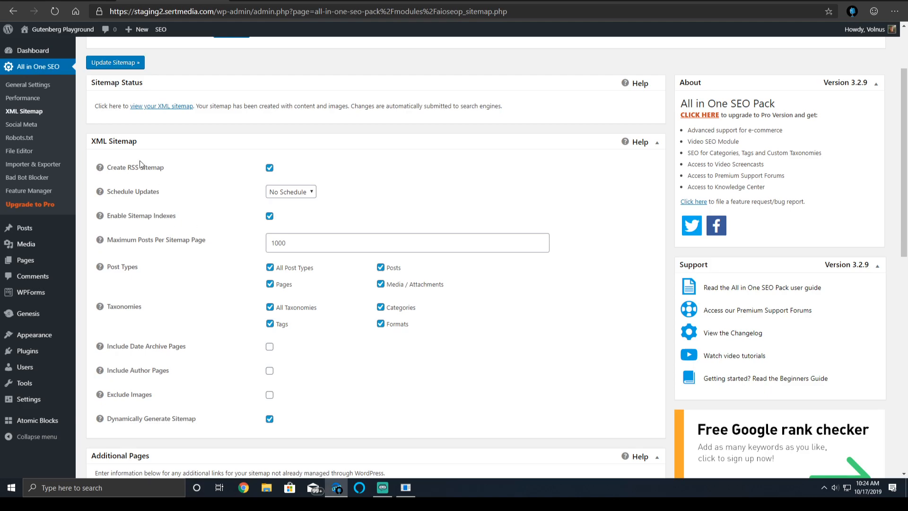
click(409, 285)
click(392, 325)
click(268, 372)
click(269, 371)
scroll(180, 393, down, 2)
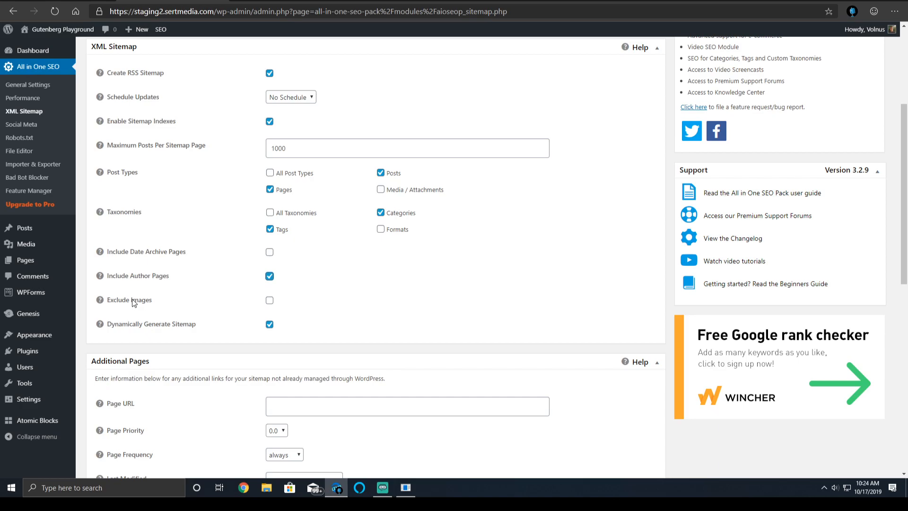
Review the sitemap's image, dynamic generation, additional pages, excluded items, priority and frequency options, and save the sitemap settings.
mouse_move(105, 301)
mouse_move(101, 326)
scroll(341, 328, down, 4)
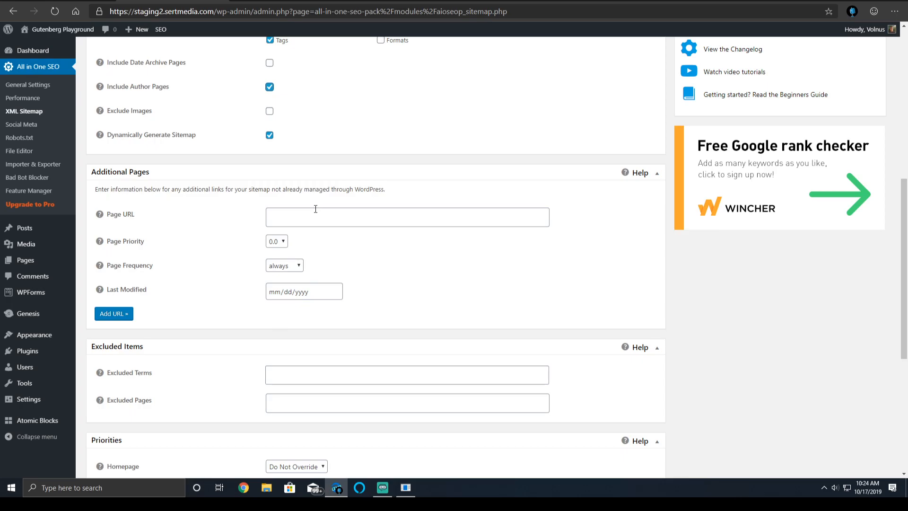
scroll(314, 208, down, 3)
scroll(310, 208, up, 2)
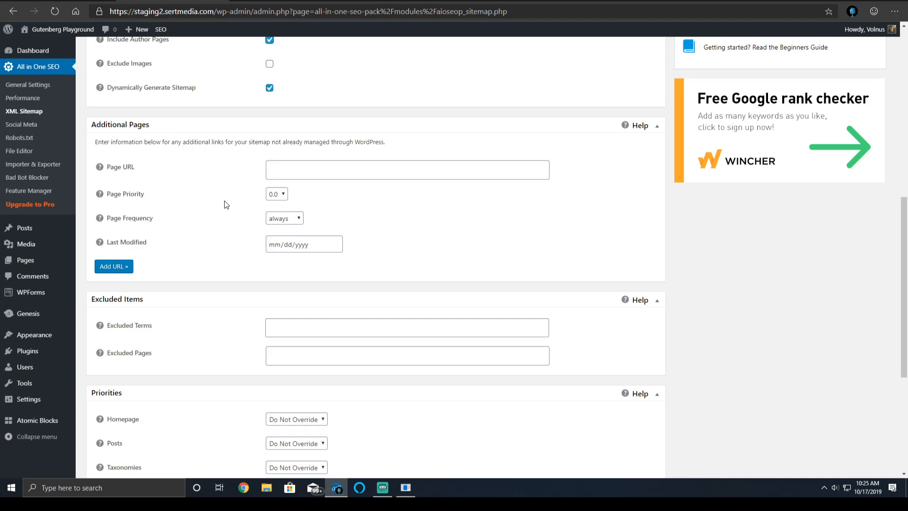
scroll(225, 204, down, 3)
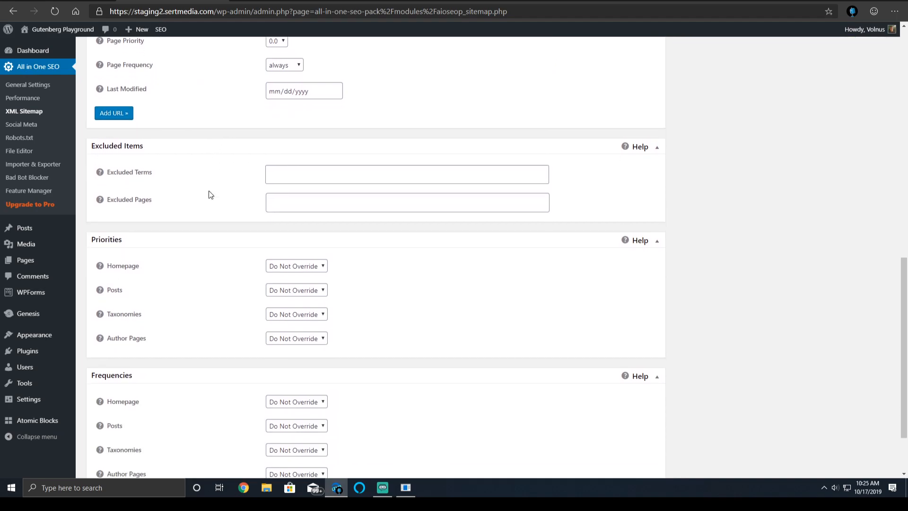
scroll(209, 192, down, 2)
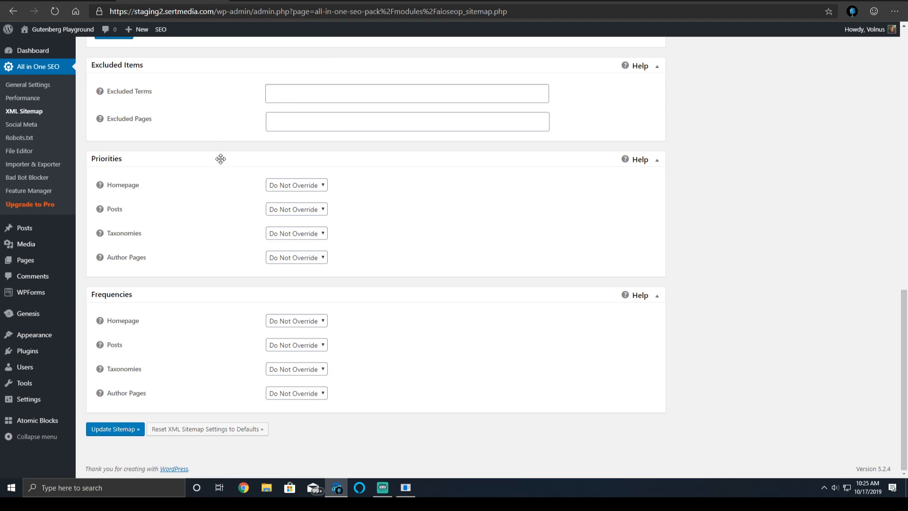
click(300, 186)
click(301, 193)
click(109, 429)
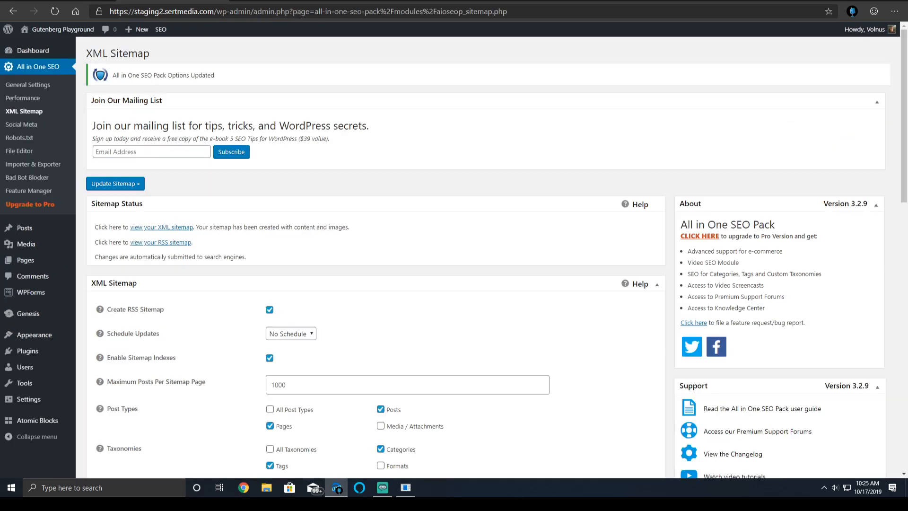
View the generated XML sitemap, inspect its post and page sitemaps, and return to the XML Sitemap settings.
click(166, 228)
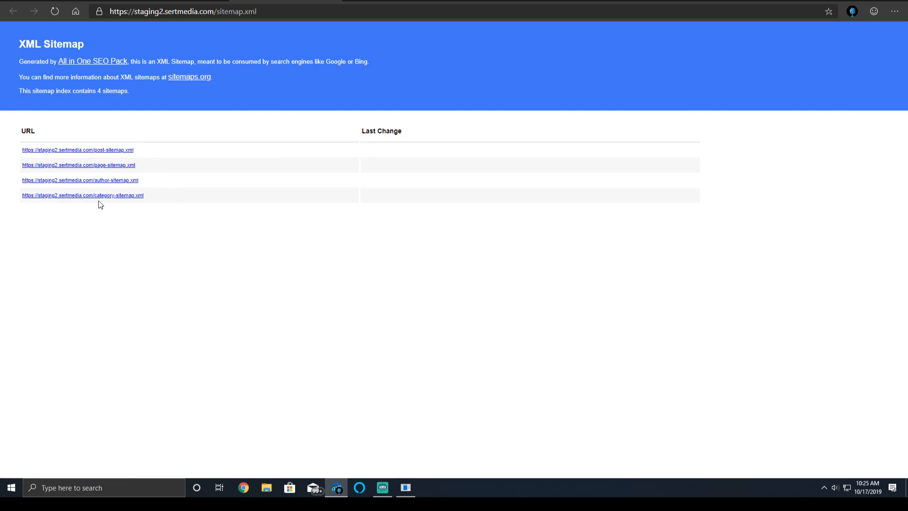
click(121, 151)
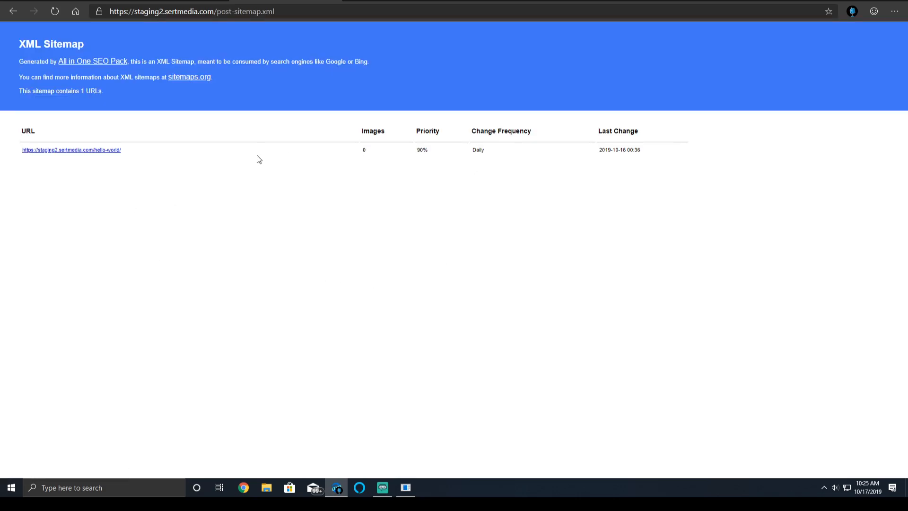
click(13, 11)
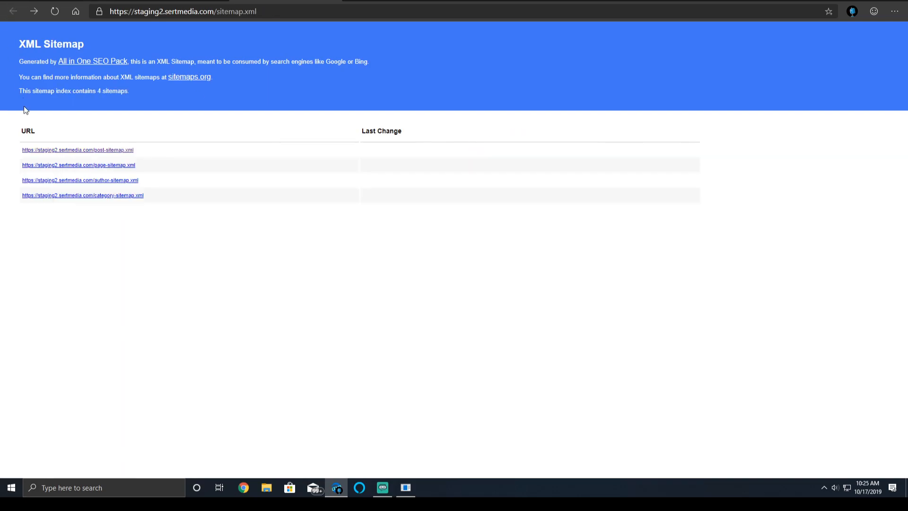
click(107, 167)
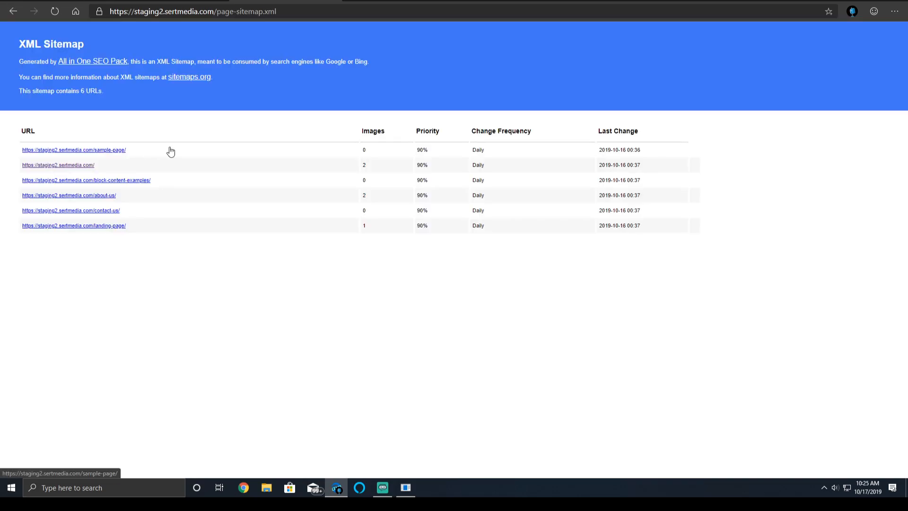
drag(370, 160, 359, 155)
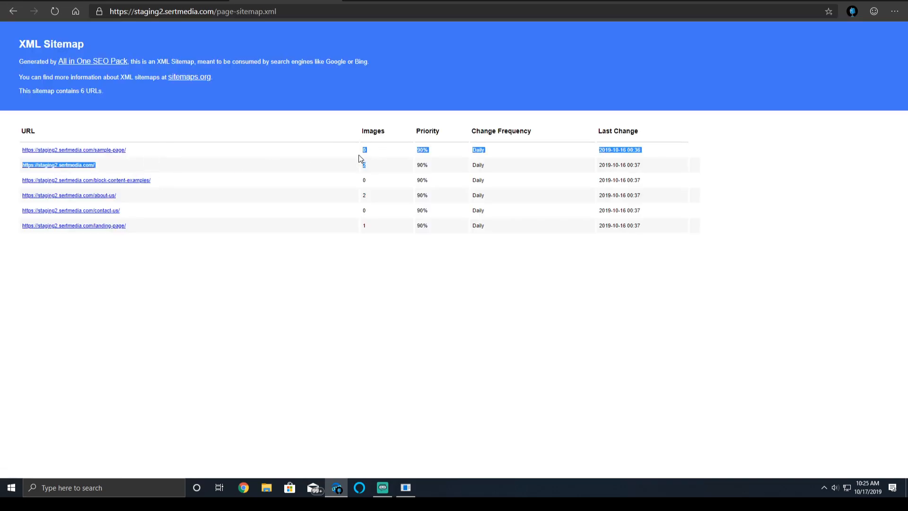
click(364, 160)
click(291, 3)
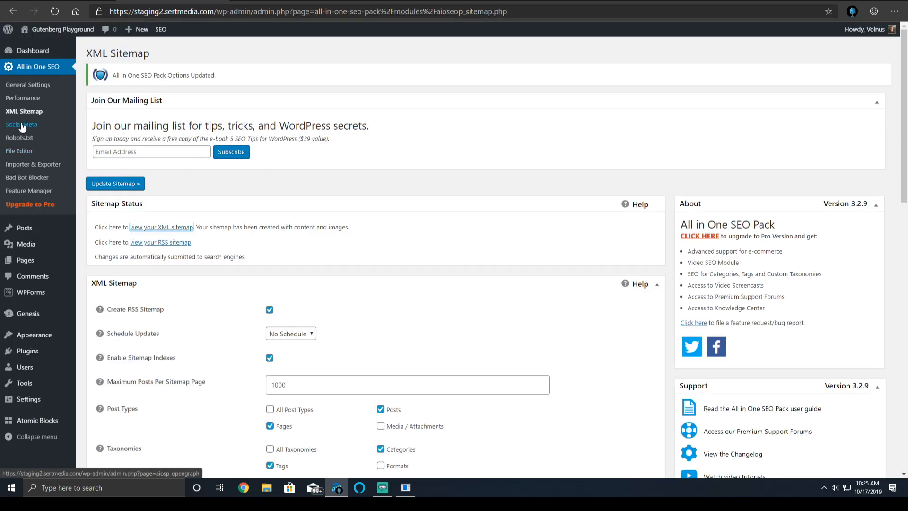
Look over the XML Sitemap settings again, and review the Social Meta home page, image, Facebook, Twitter and advanced settings.
scroll(470, 259, down, 15)
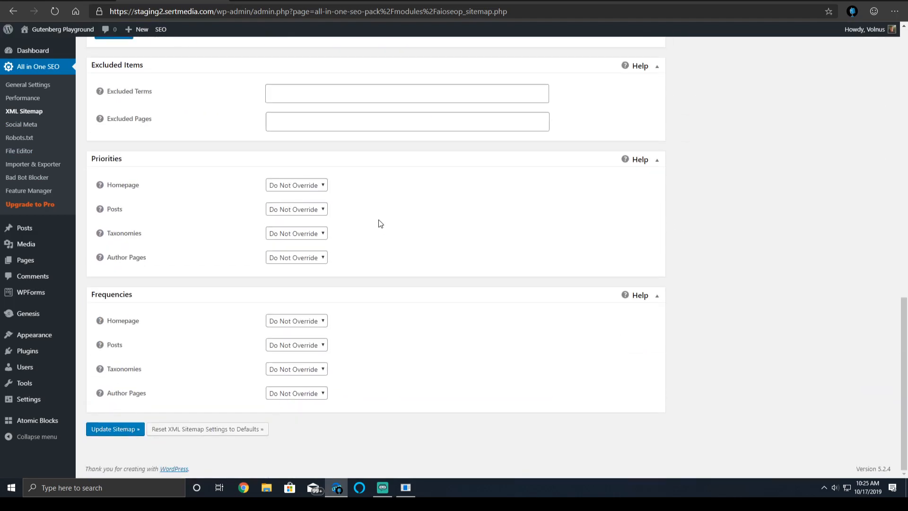
scroll(152, 121, up, 12)
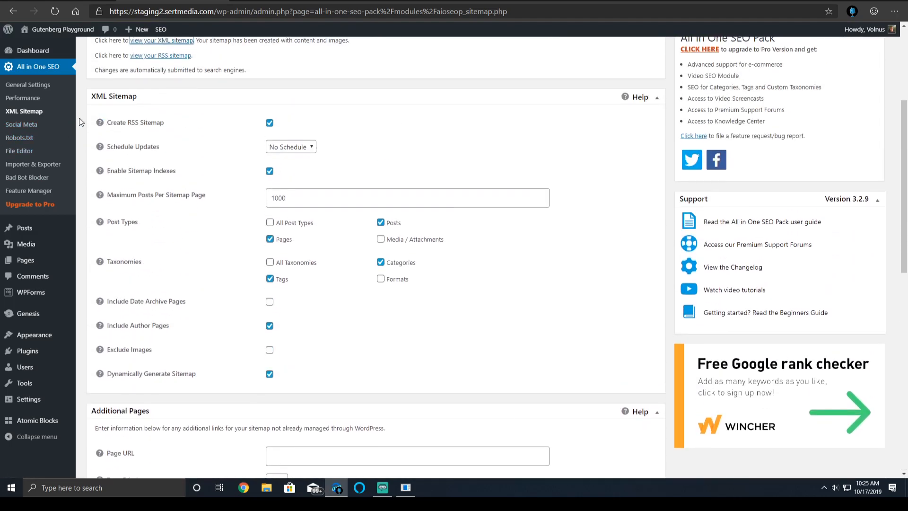
click(30, 127)
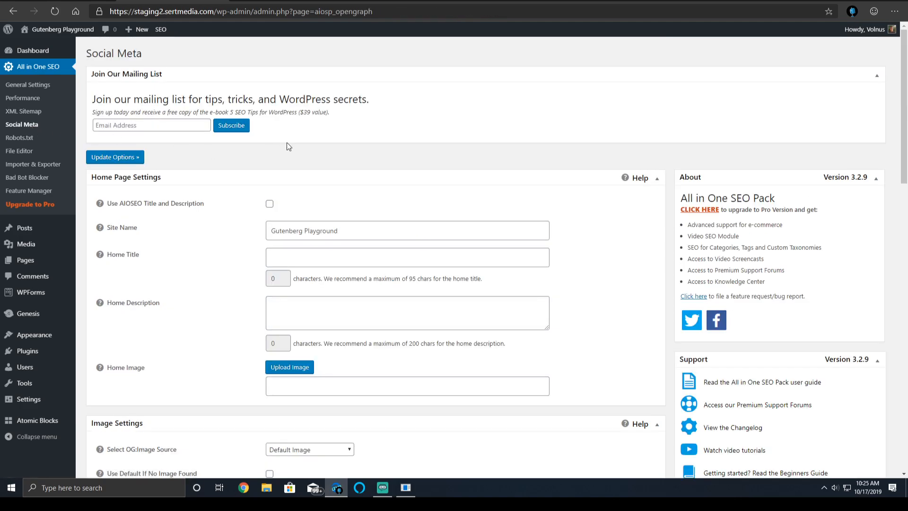
scroll(274, 146, down, 7)
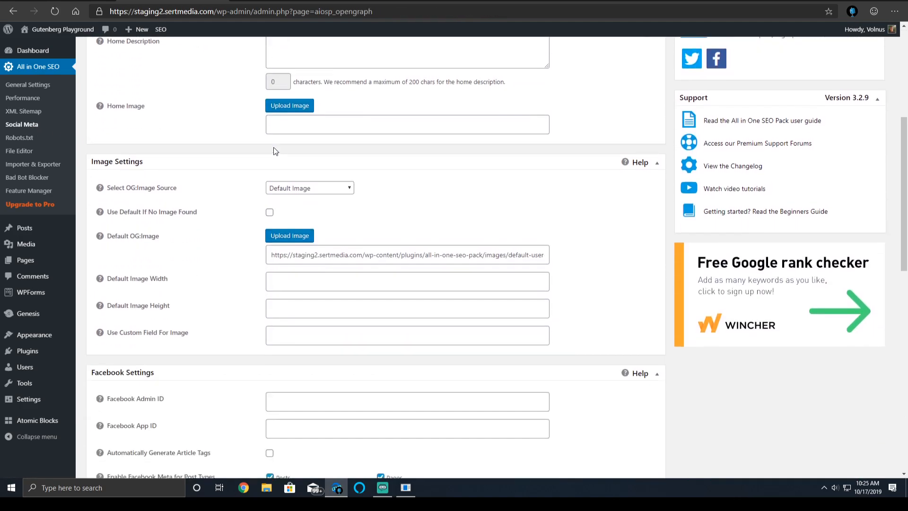
scroll(263, 144, down, 10)
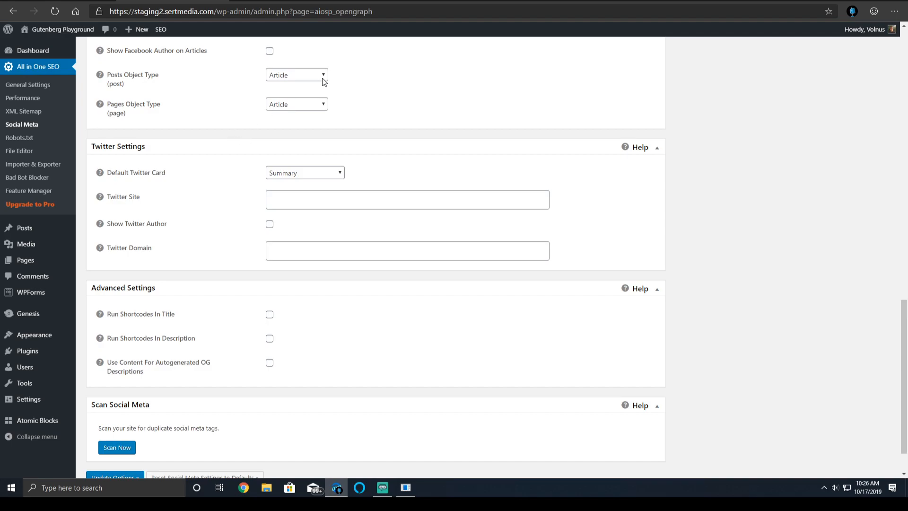
Reload the Homepage page in the editor and review the main settings in its All in One SEO Pack section, including Exclude From Sitemap.
scroll(286, 106, up, 7)
scroll(270, 85, up, 8)
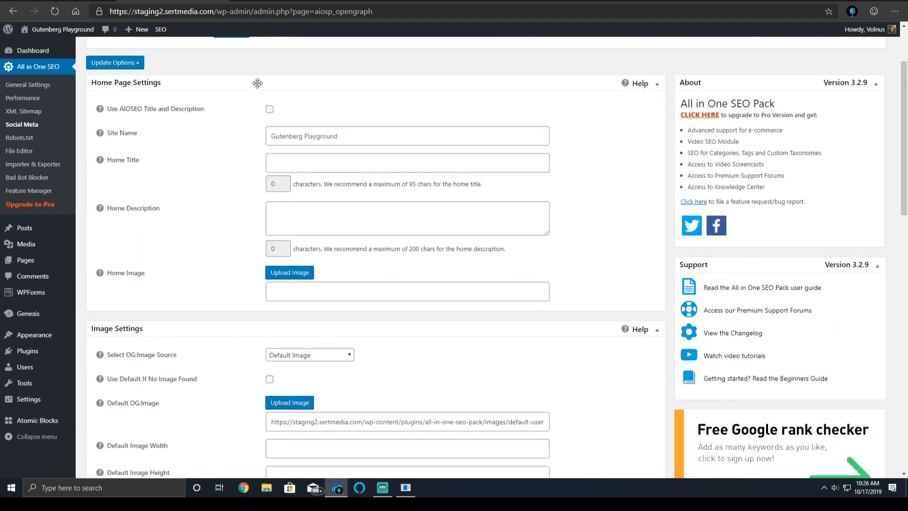
scroll(258, 104, up, 2)
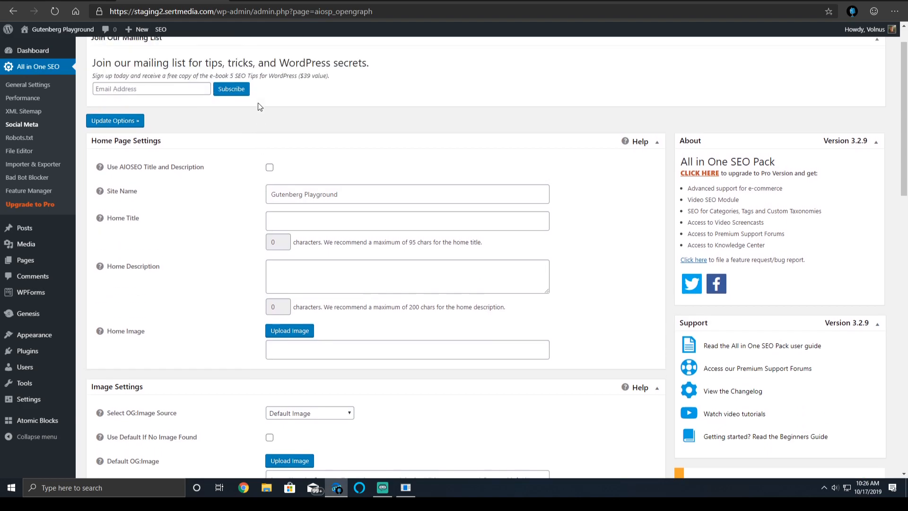
scroll(255, 238, down, 2)
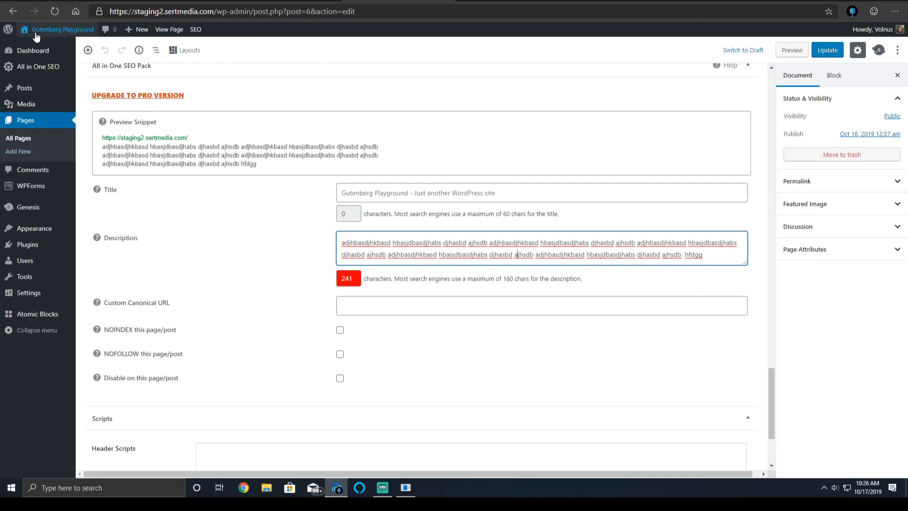
click(53, 12)
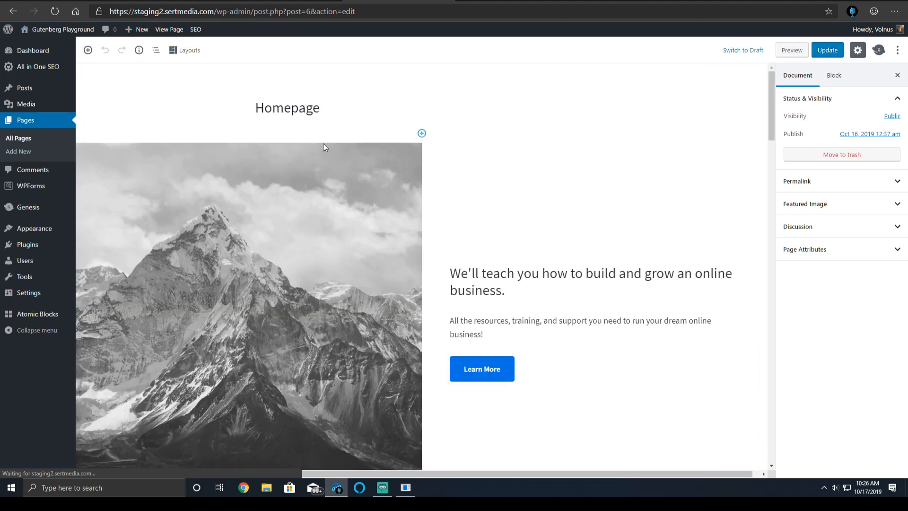
scroll(413, 202, down, 20)
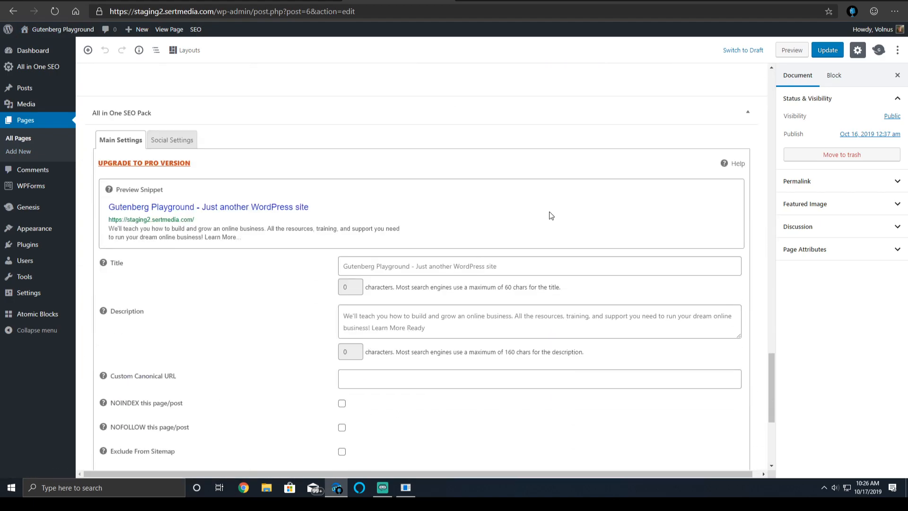
scroll(326, 243, down, 3)
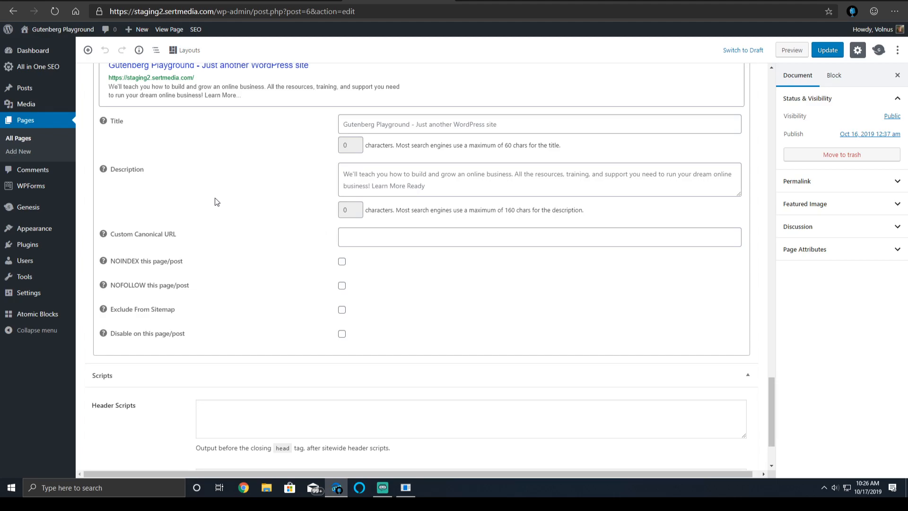
scroll(246, 189, up, 1)
drag(243, 144, 103, 136)
click(107, 138)
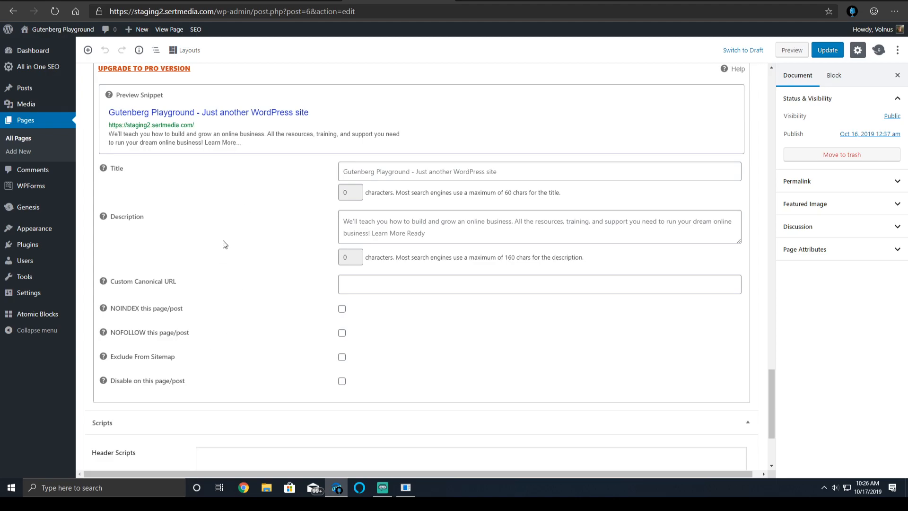
mouse_move(107, 354)
scroll(314, 352, up, 4)
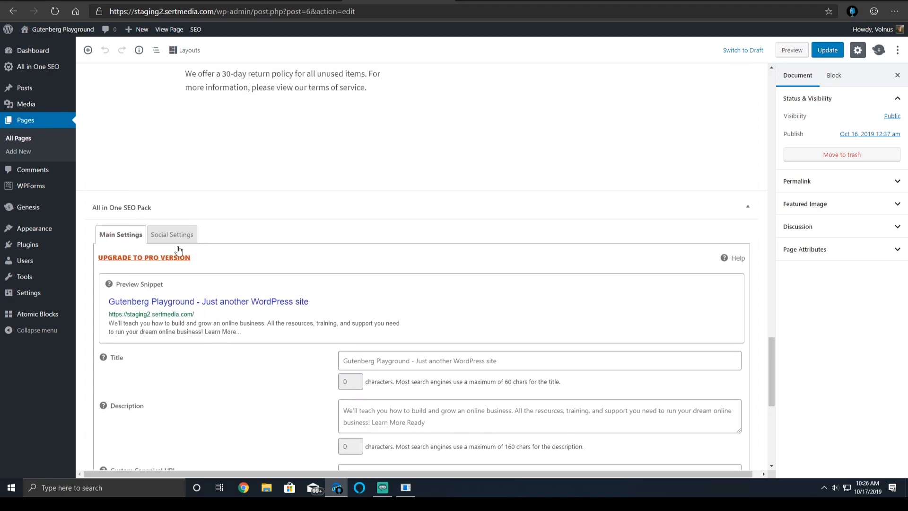
In the Homepage's social settings, look over the title and description fields and choose the third suggested picture as the social image.
click(179, 237)
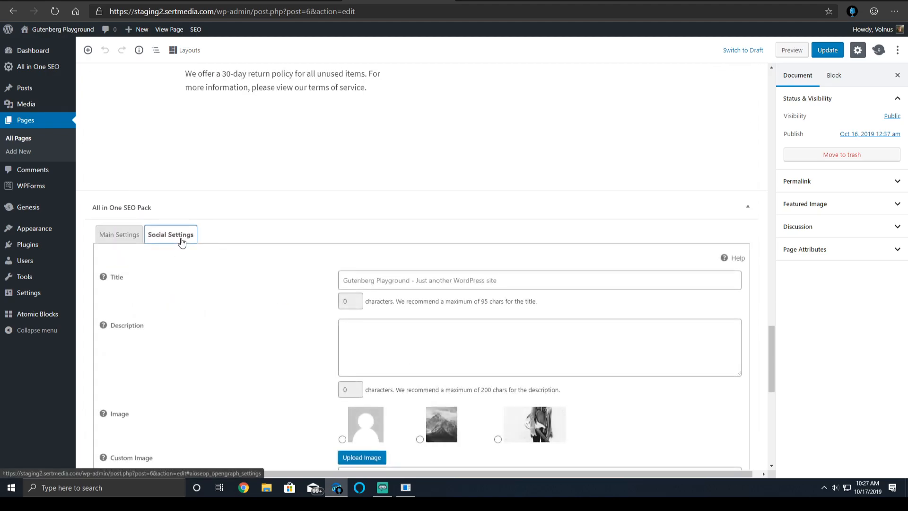
scroll(179, 245, down, 2)
scroll(172, 246, down, 5)
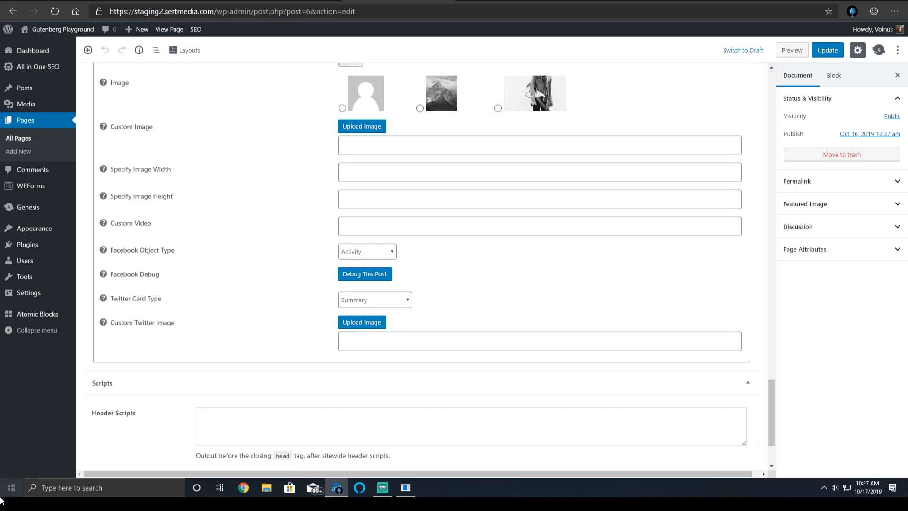
scroll(339, 206, up, 4)
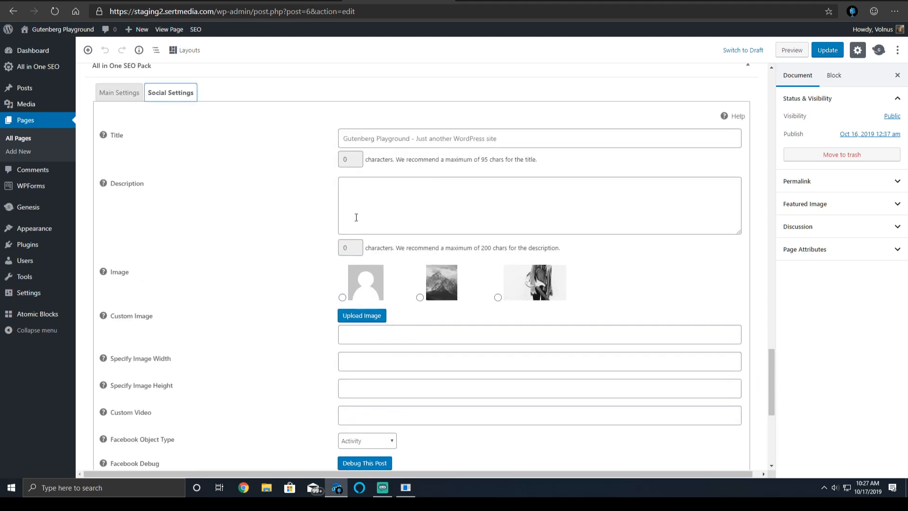
click(430, 142)
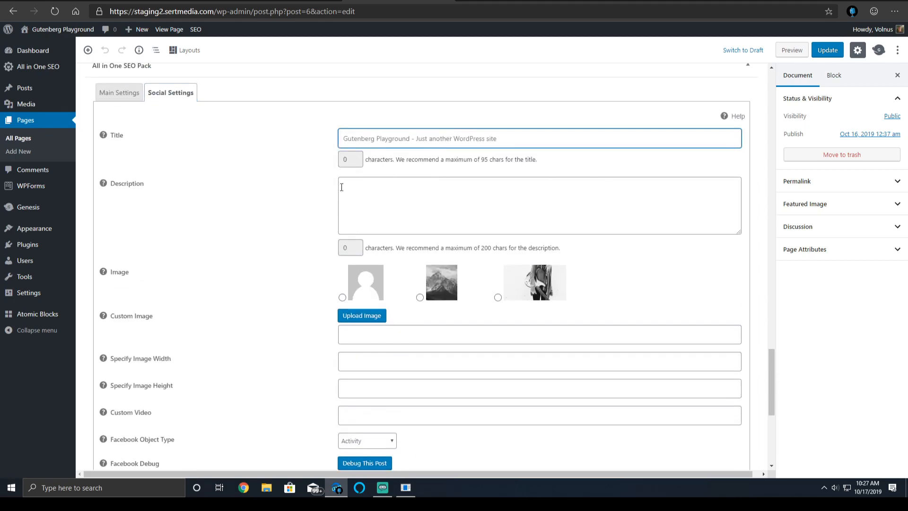
click(434, 180)
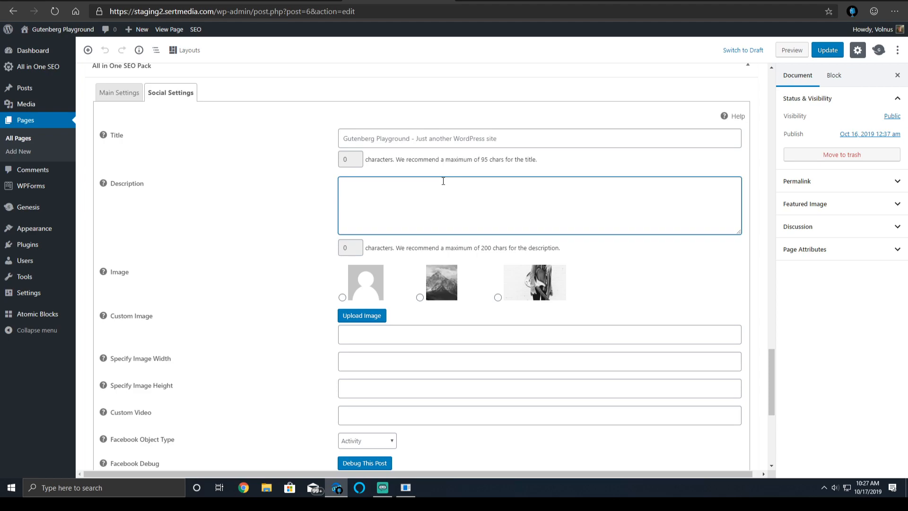
click(498, 297)
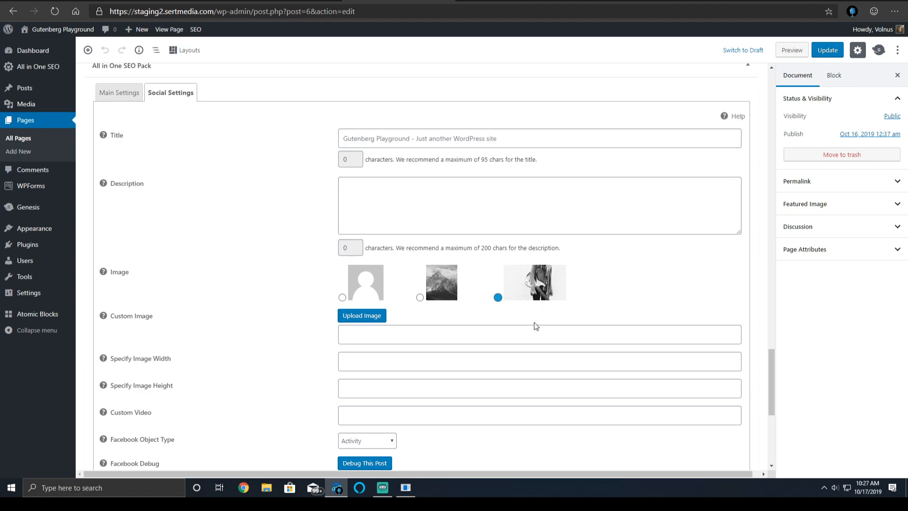
click(378, 198)
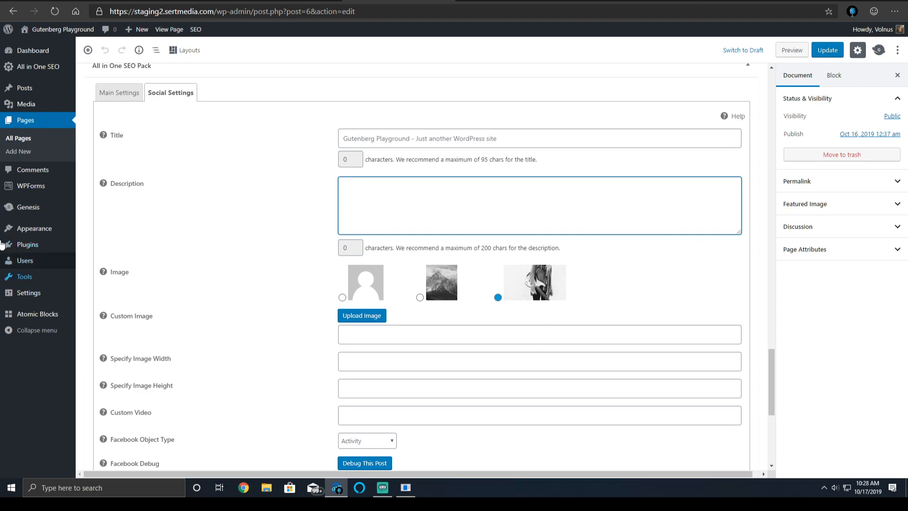
Review the page's custom image, image size and custom video options, and read the help for Custom Video.
scroll(96, 289, down, 3)
mouse_move(105, 217)
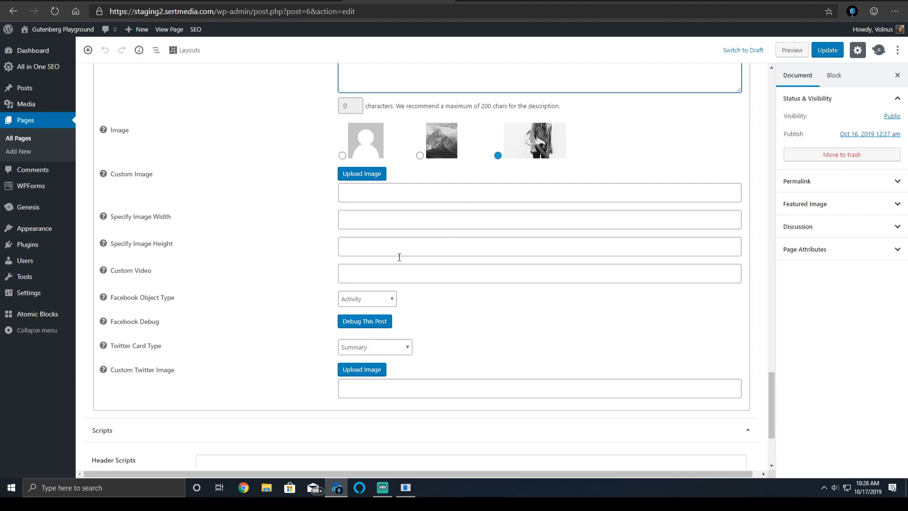
mouse_move(109, 273)
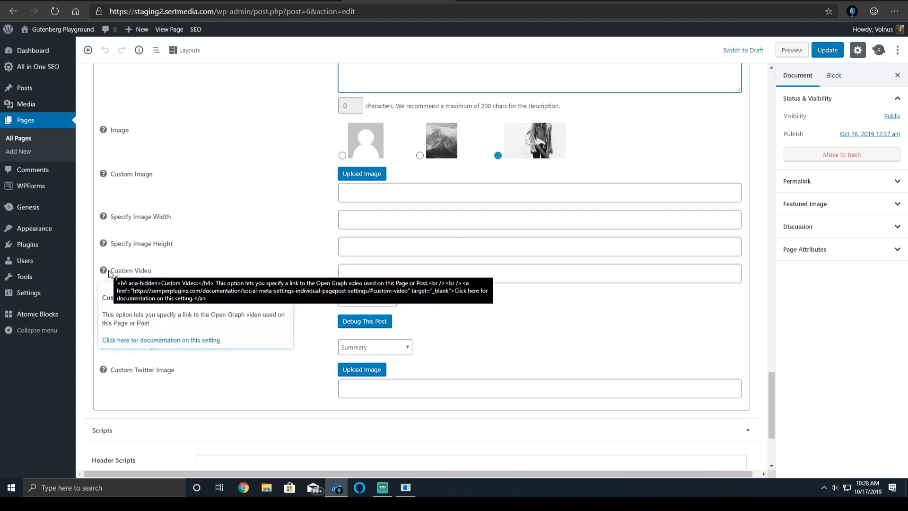
click(108, 273)
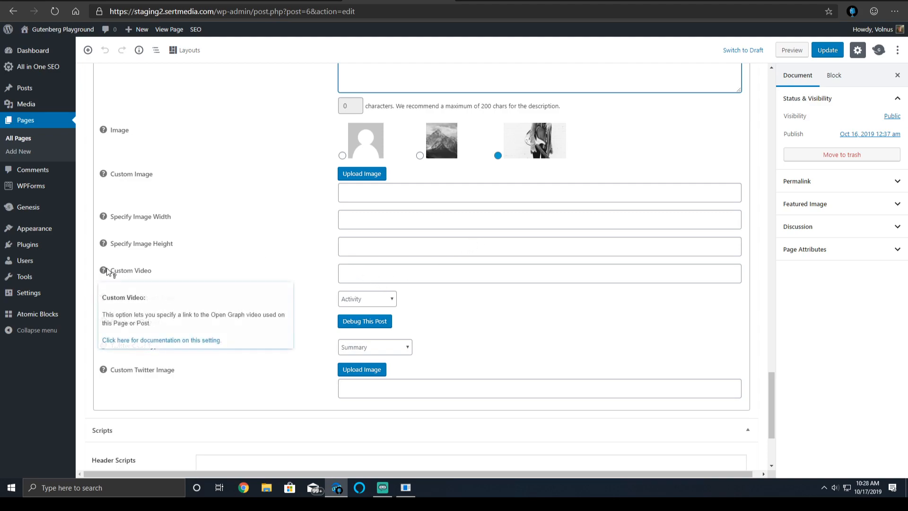
click(391, 264)
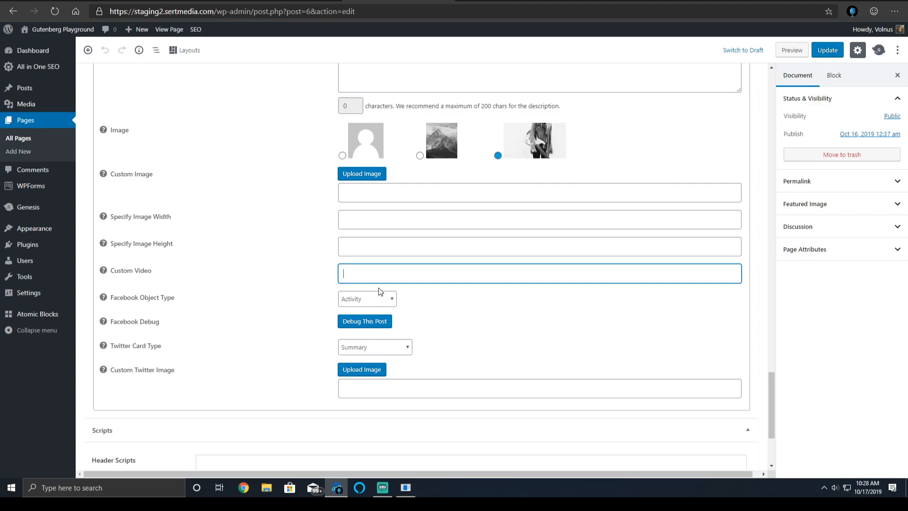
click(145, 300)
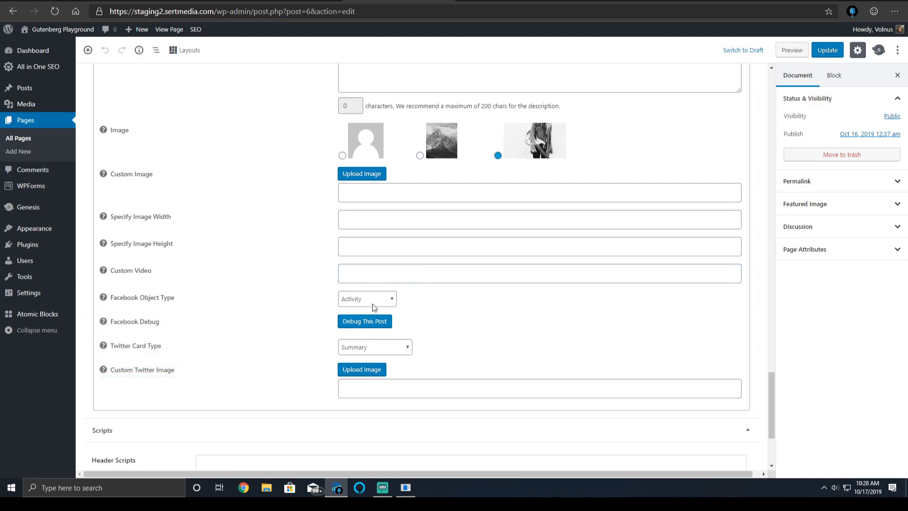
Set the page's Facebook Object Type to Website and look through the other available object types.
click(385, 299)
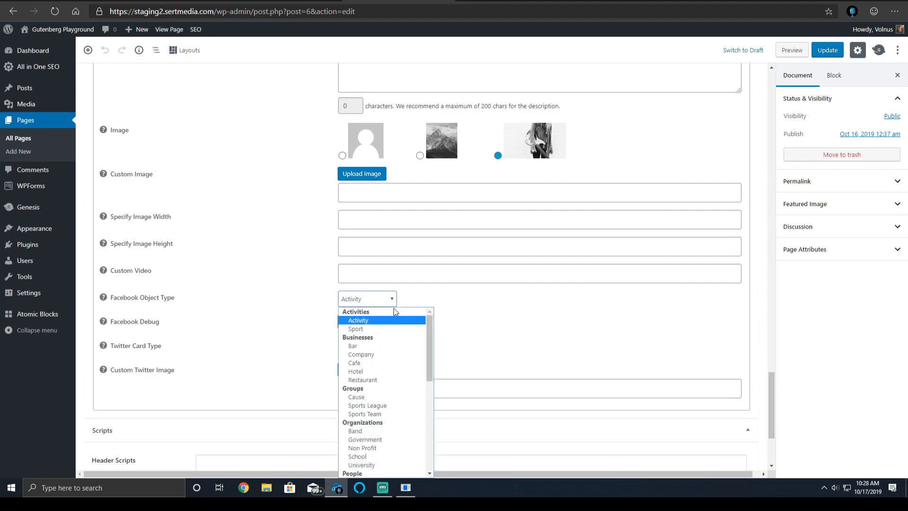
scroll(503, 303, down, 2)
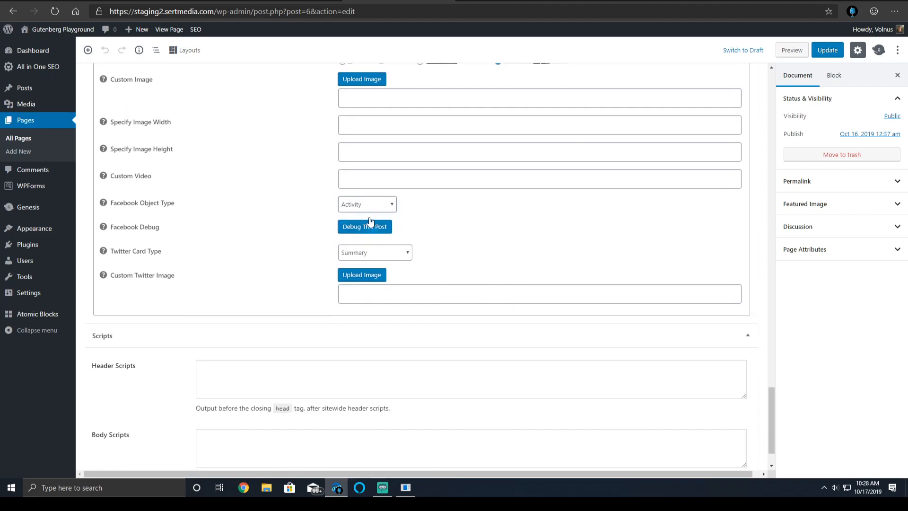
click(384, 209)
scroll(410, 277, down, 5)
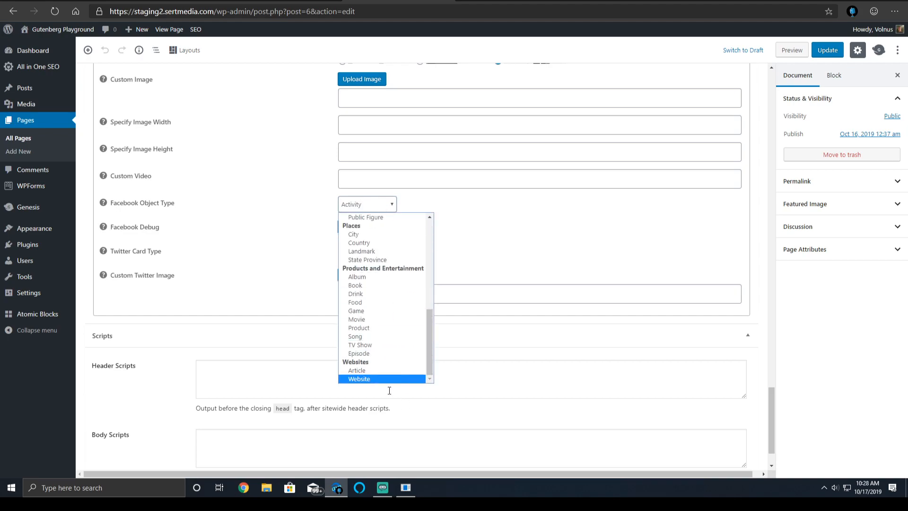
click(367, 378)
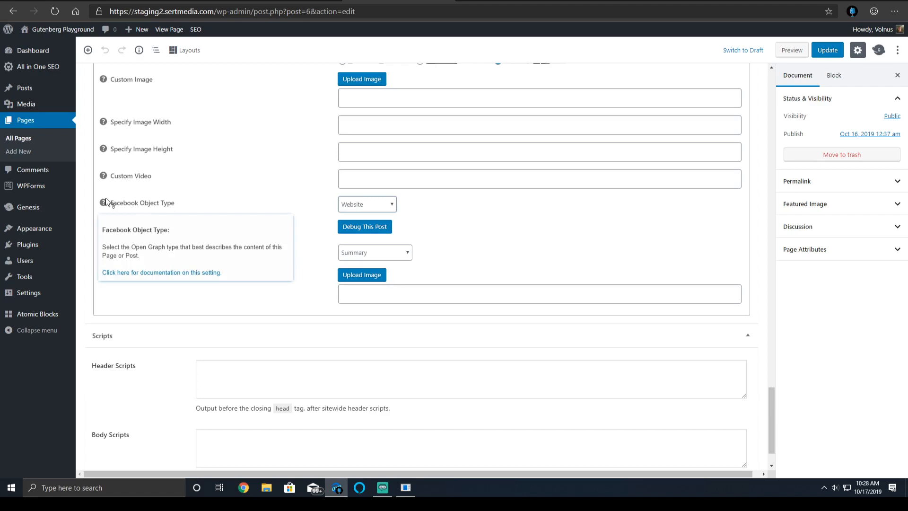
click(364, 209)
scroll(423, 309, up, 10)
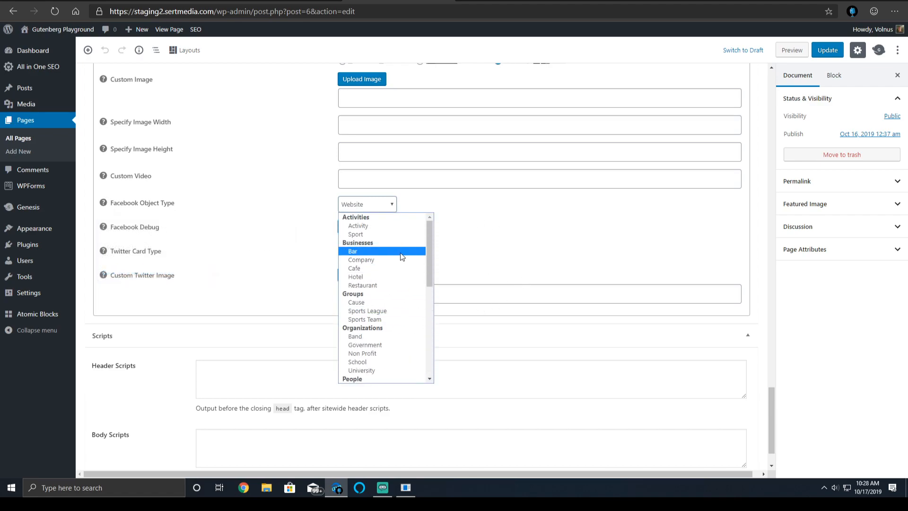
Set the page's Twitter Card Type to Summary Large Image.
scroll(375, 345, down, 3)
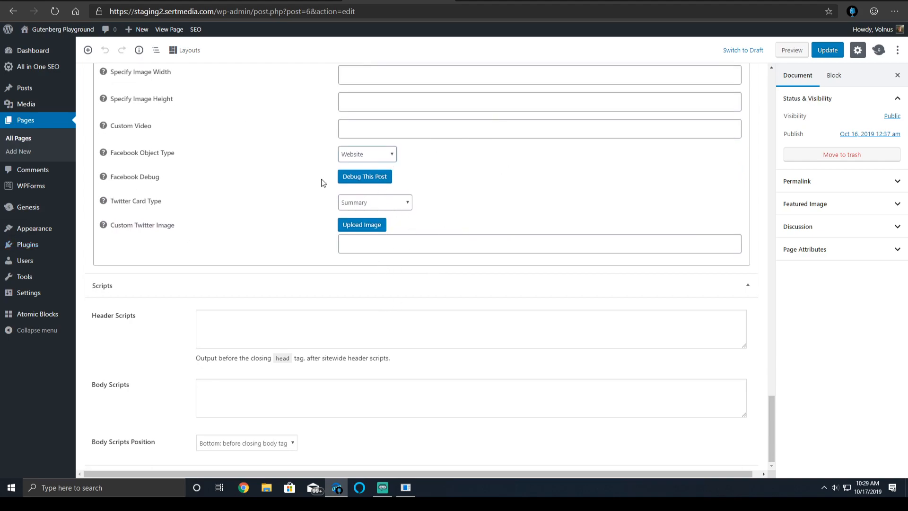
click(379, 203)
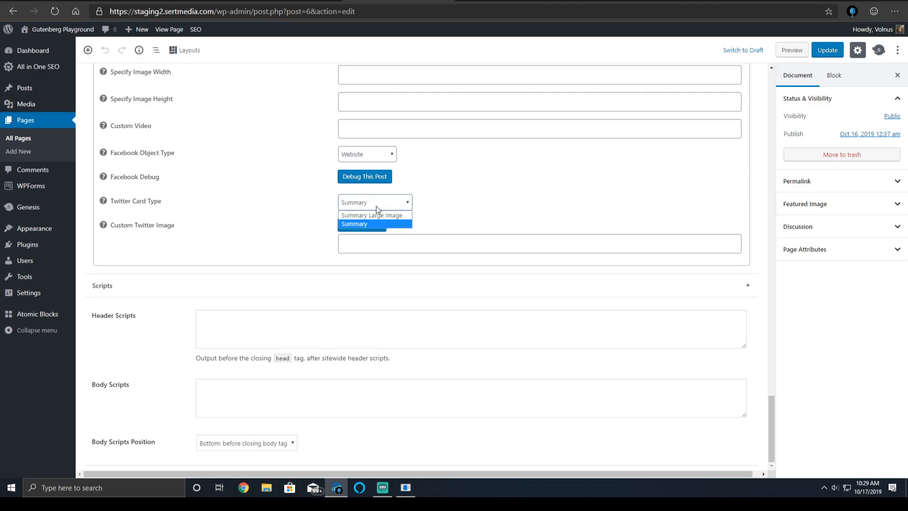
click(360, 222)
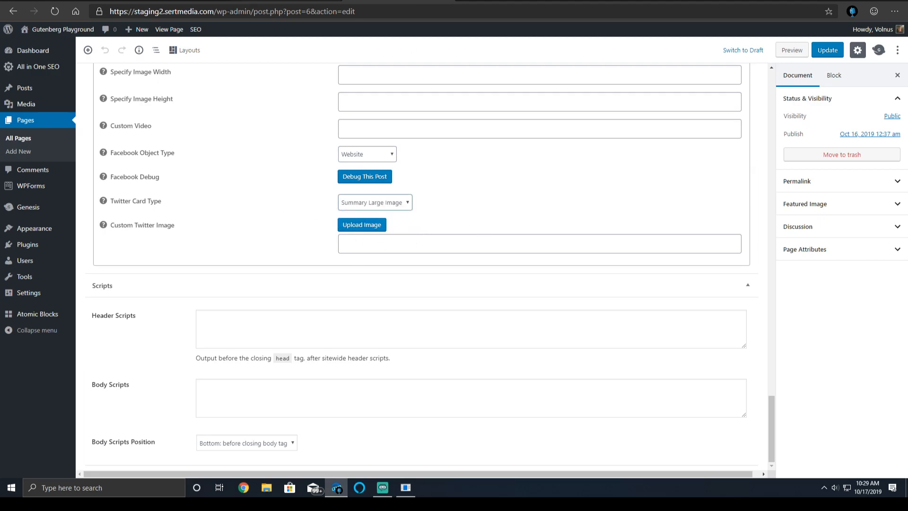
Return to the site-wide Social Meta settings and look over the home page, image and Facebook sections again.
click(285, 0)
click(172, 1)
scroll(381, 223, down, 7)
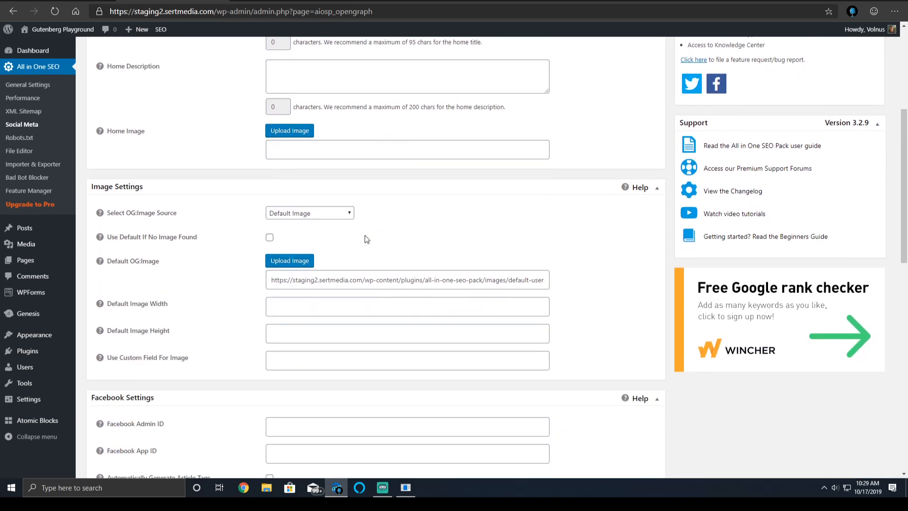
scroll(395, 224, down, 2)
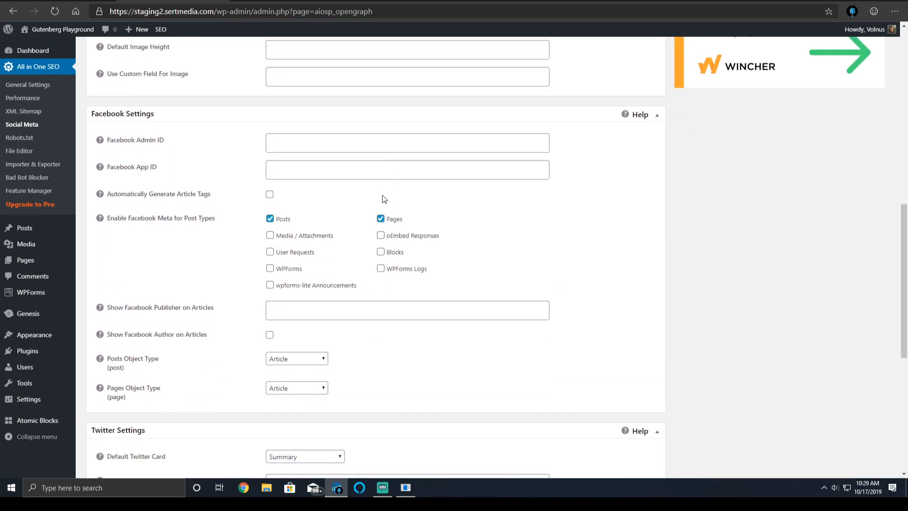
scroll(383, 191, down, 6)
scroll(368, 142, up, 8)
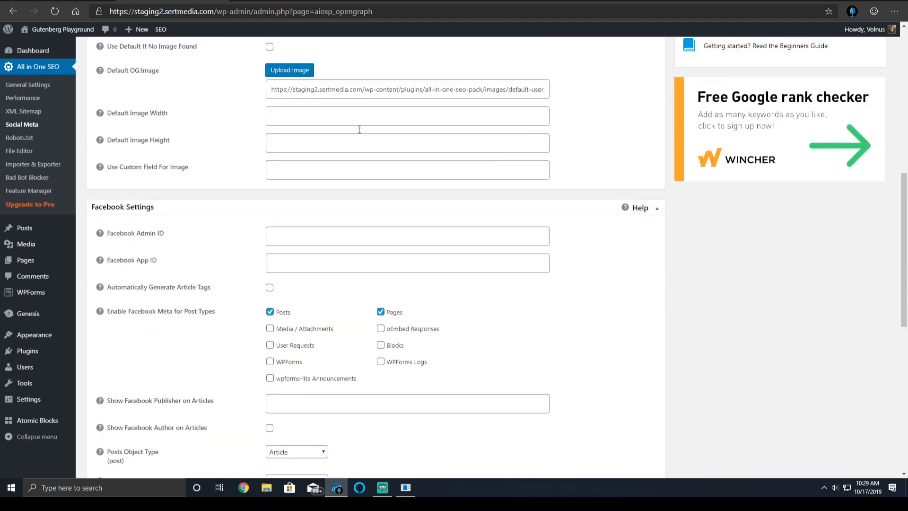
scroll(360, 132, up, 9)
scroll(359, 135, down, 3)
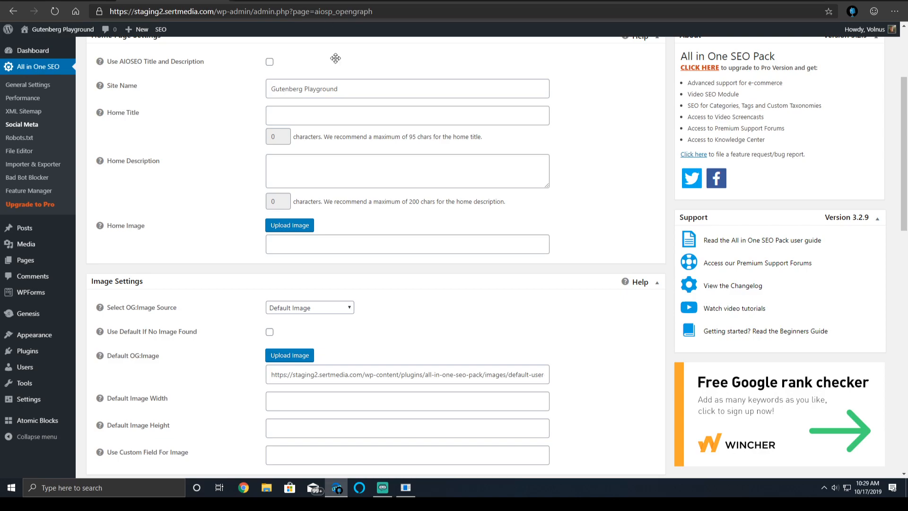
Set the OG:Image source in the Social Meta image settings to Featured Image.
scroll(346, 56, down, 5)
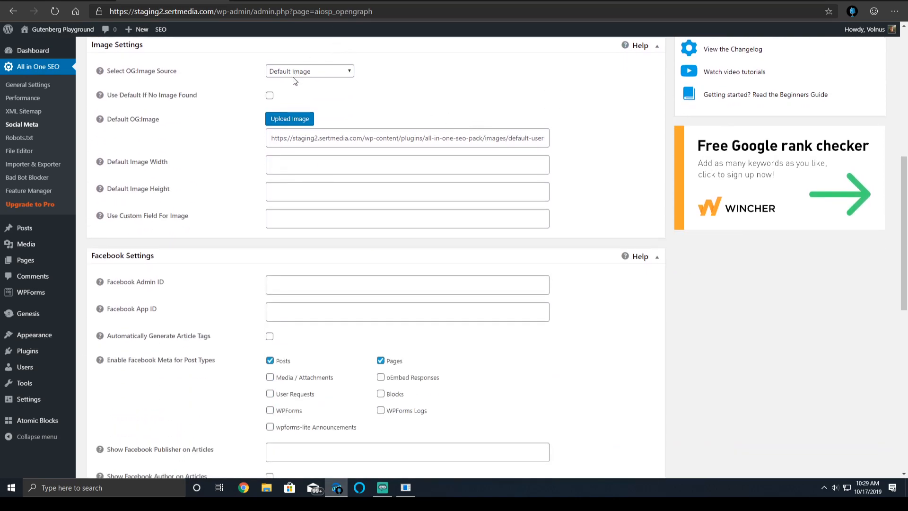
click(294, 72)
click(305, 93)
click(300, 71)
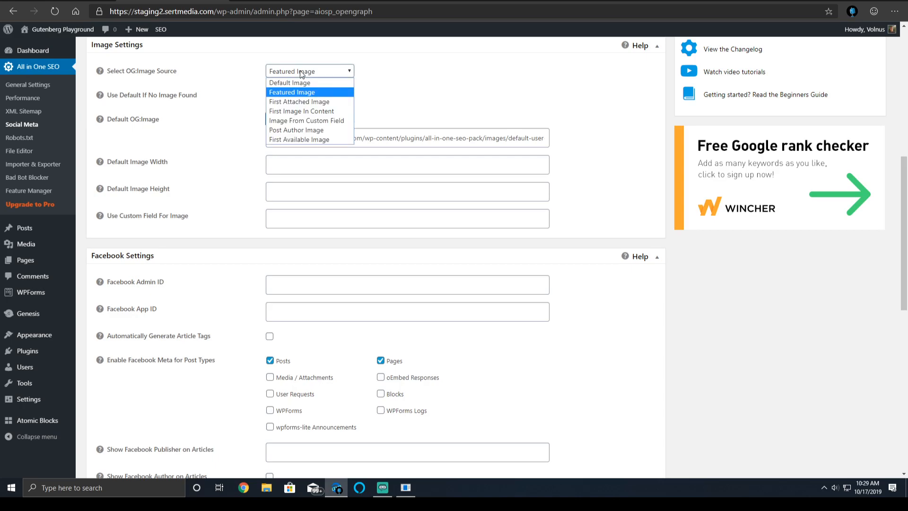
click(406, 87)
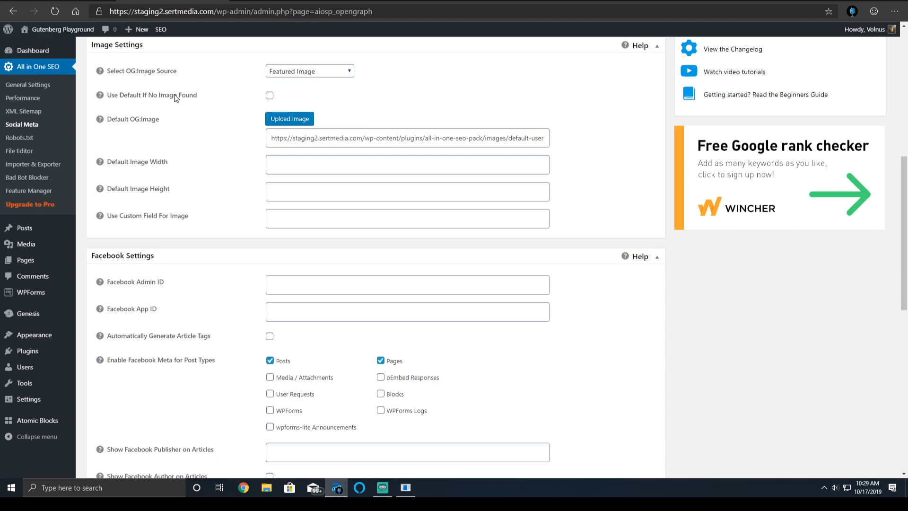
Enable Use Default If No Image Found in the image settings and read the help for the custom image field.
click(270, 96)
double_click(498, 137)
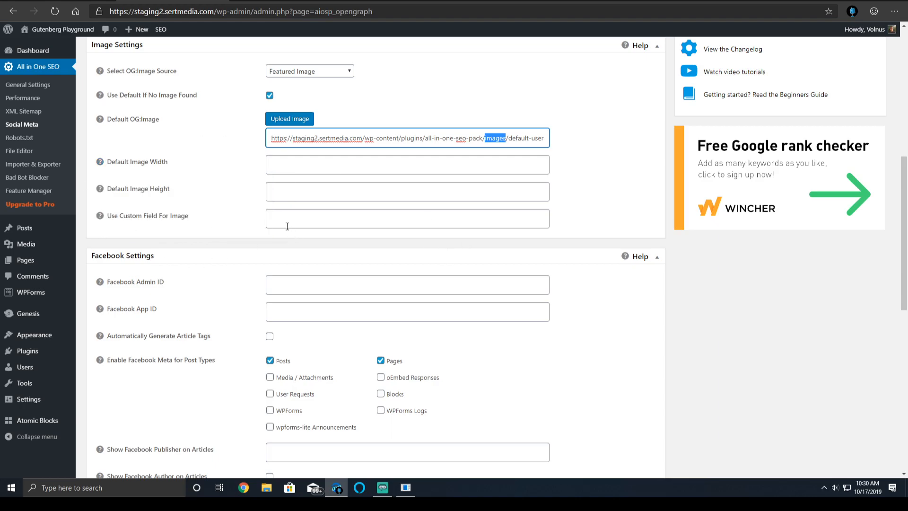
mouse_move(105, 219)
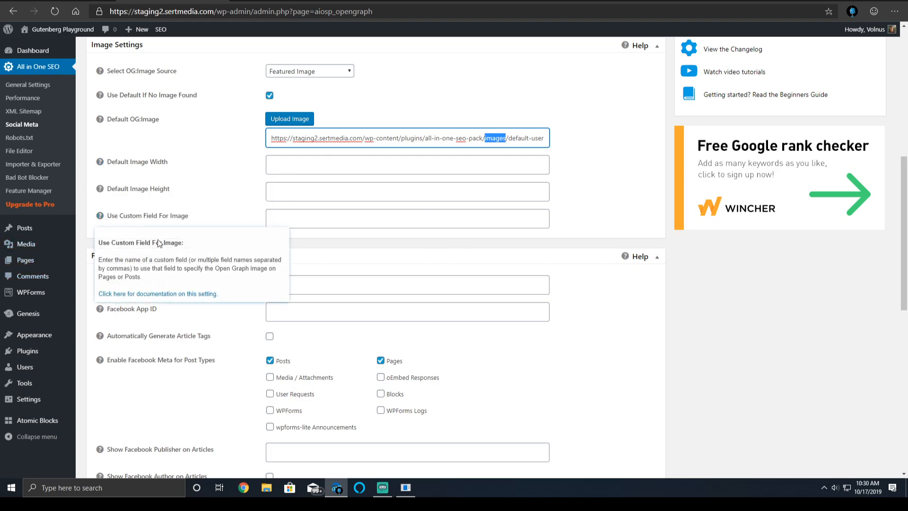
mouse_move(1, 28)
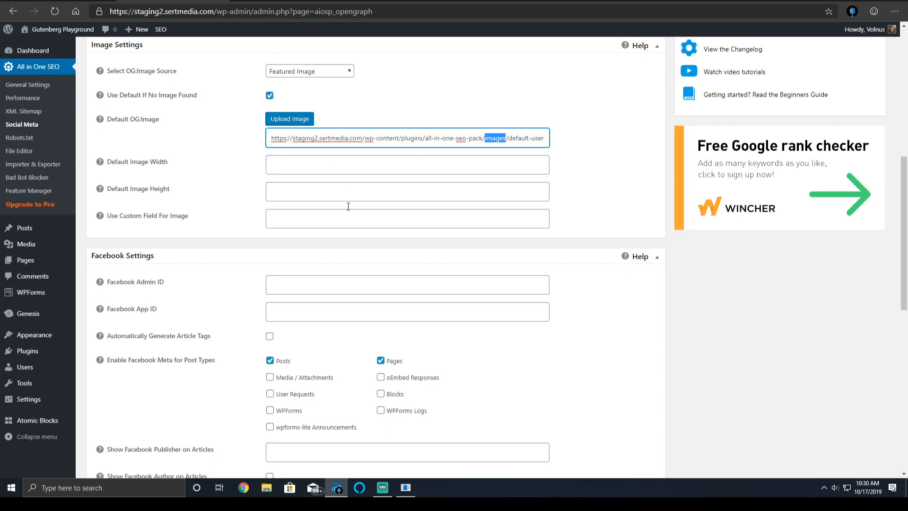
Enable Automatically Generate Article Tags in the Facebook settings and exclude keywords from the article tags.
scroll(291, 265, down, 4)
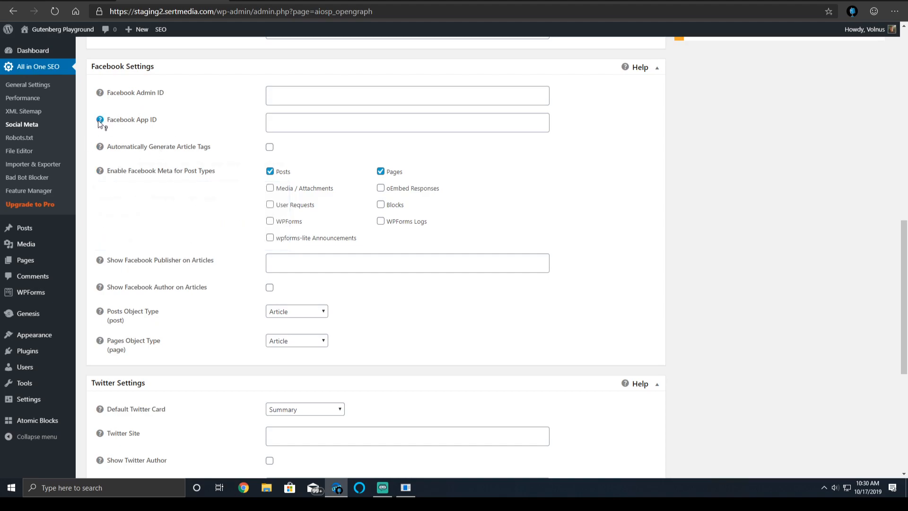
mouse_move(99, 122)
mouse_move(100, 146)
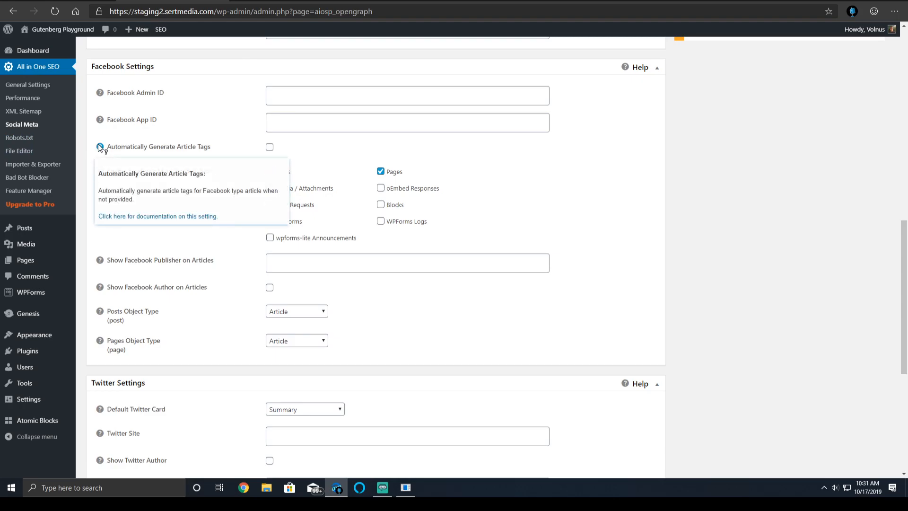
click(269, 149)
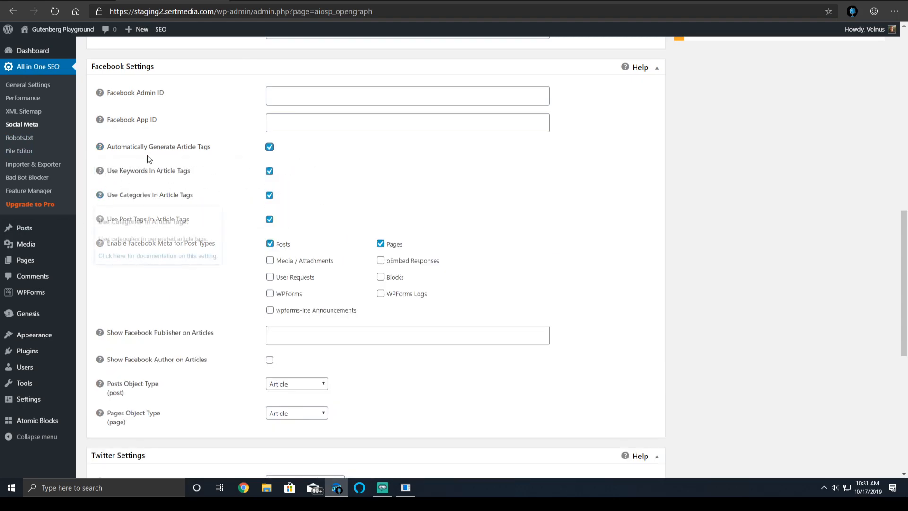
click(269, 171)
Enable Show Facebook Author on Articles and save the Social Meta options.
mouse_move(98, 334)
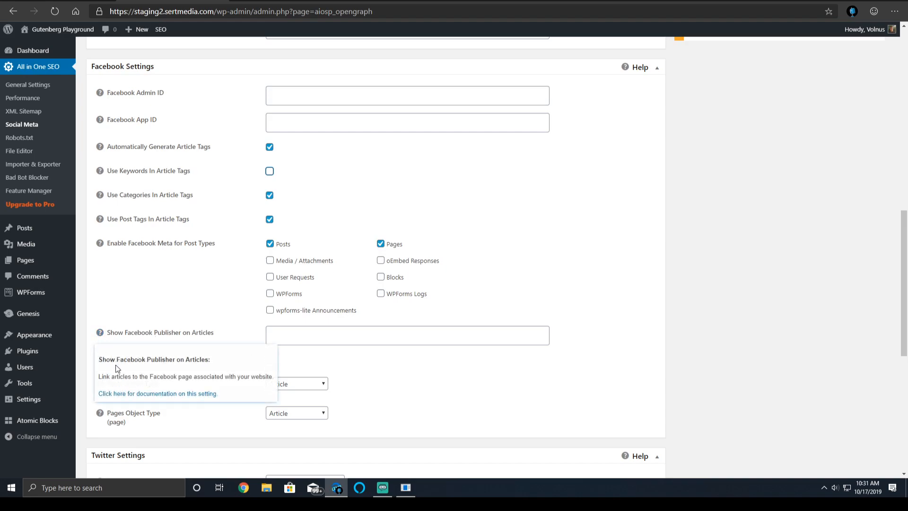
click(310, 336)
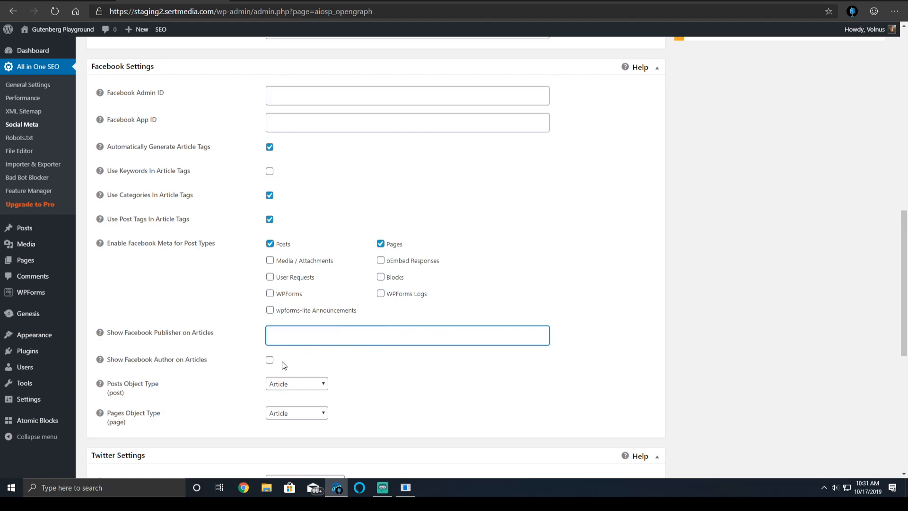
click(269, 359)
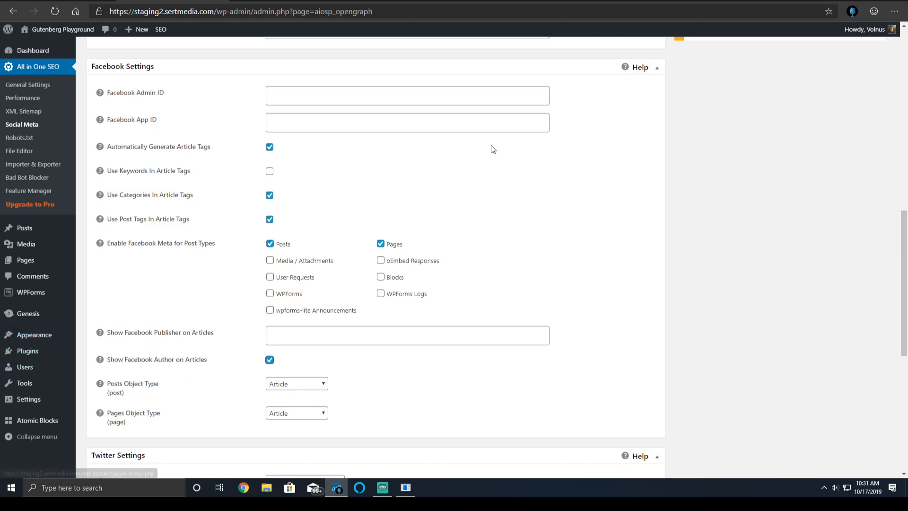
scroll(470, 193, down, 8)
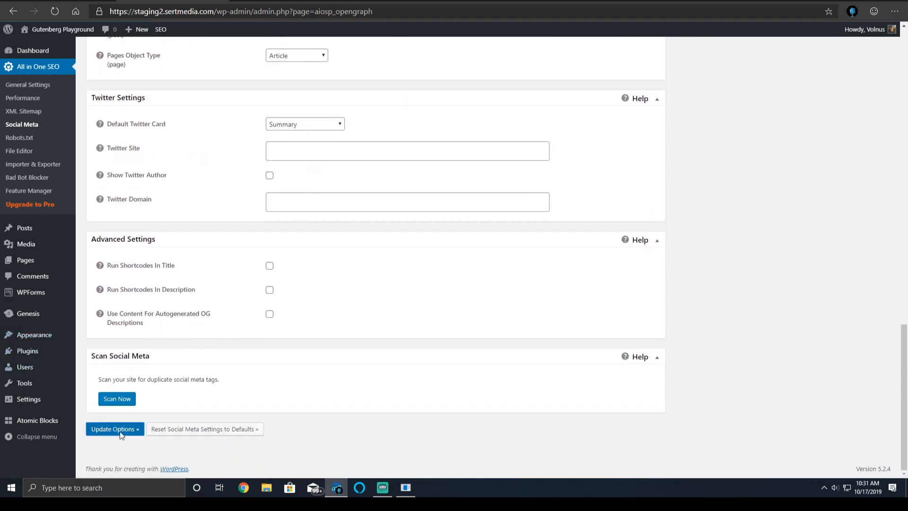
click(121, 435)
Look through the object types available for posts and pages in the Facebook settings without changing them.
scroll(316, 227, down, 4)
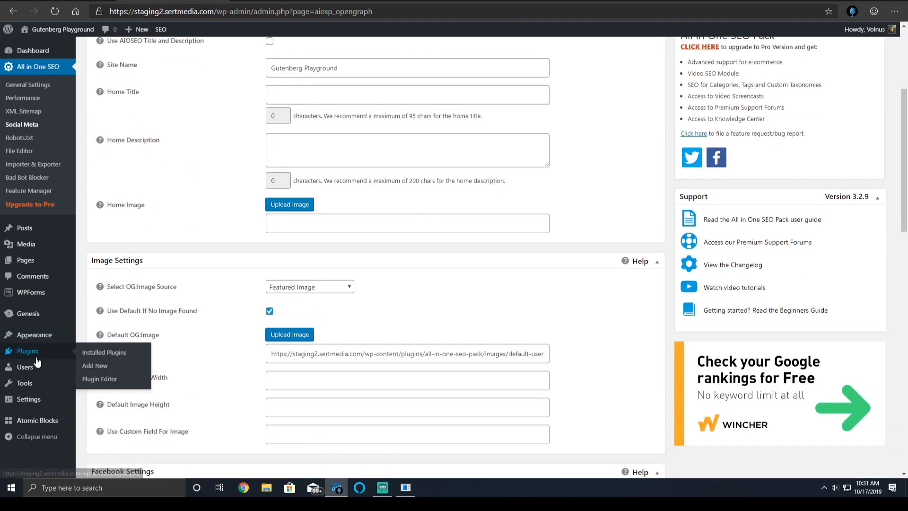
scroll(291, 287, down, 5)
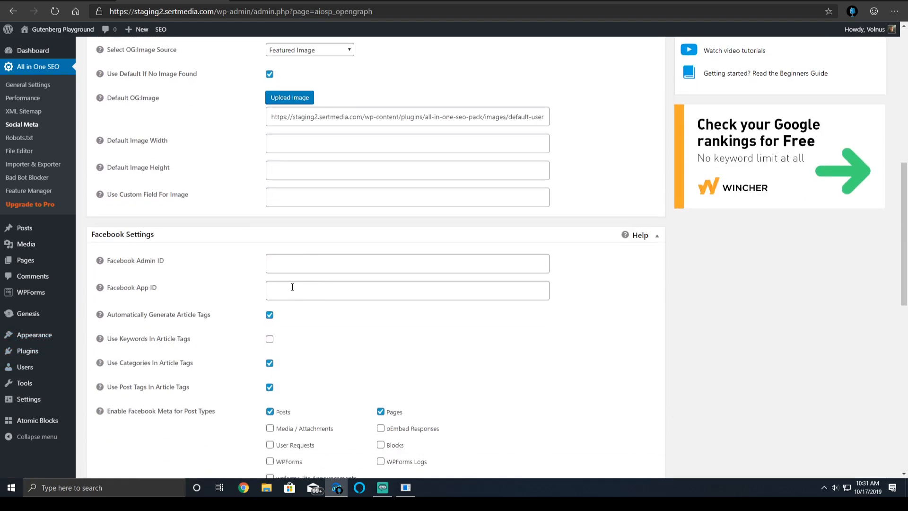
scroll(298, 279, down, 6)
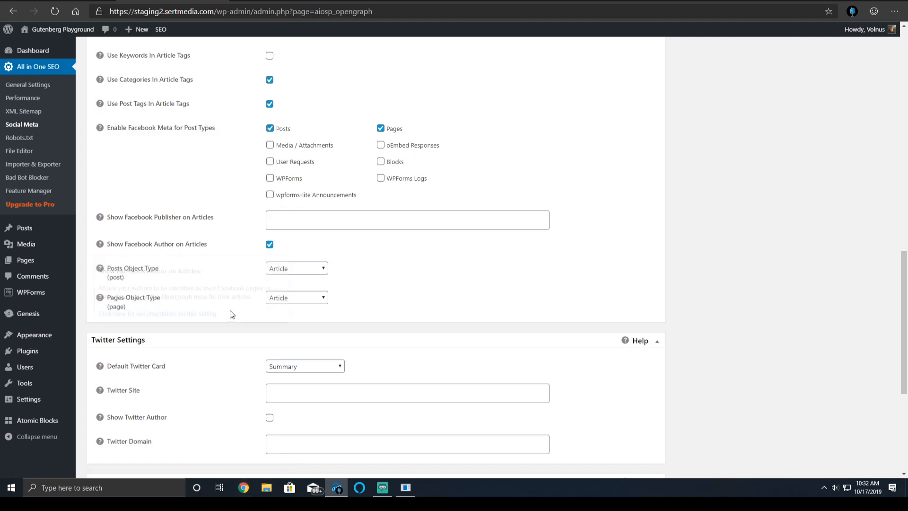
click(296, 269)
click(296, 269)
click(292, 302)
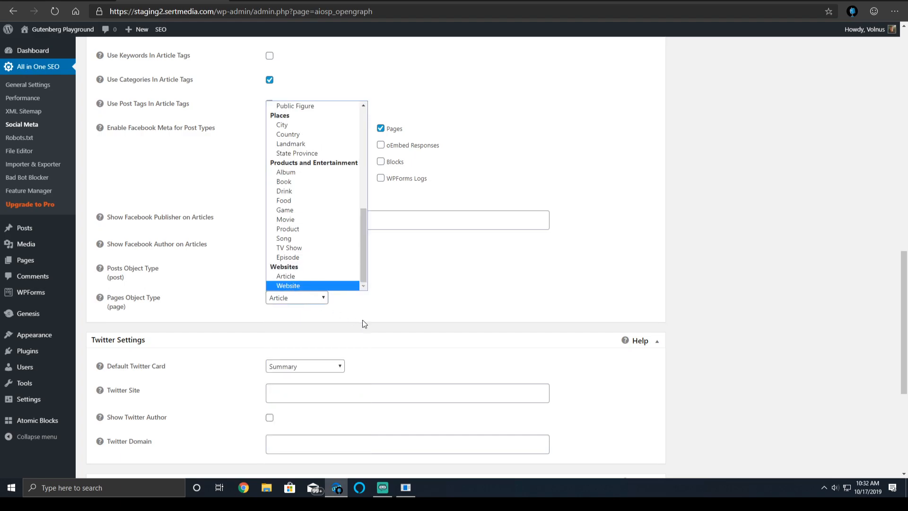
click(414, 312)
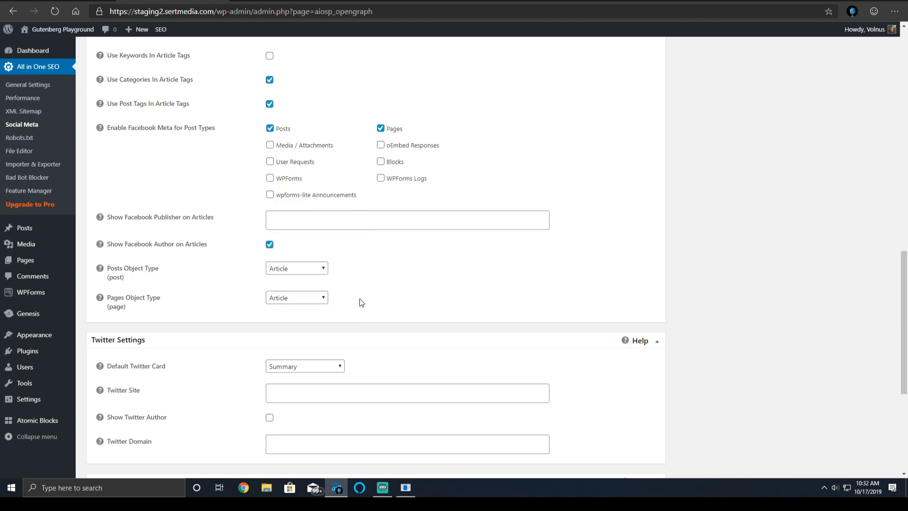
Enable Show Twitter Author in the Twitter settings and check the help for Twitter Site and Show Twitter Author.
scroll(250, 345, down, 1)
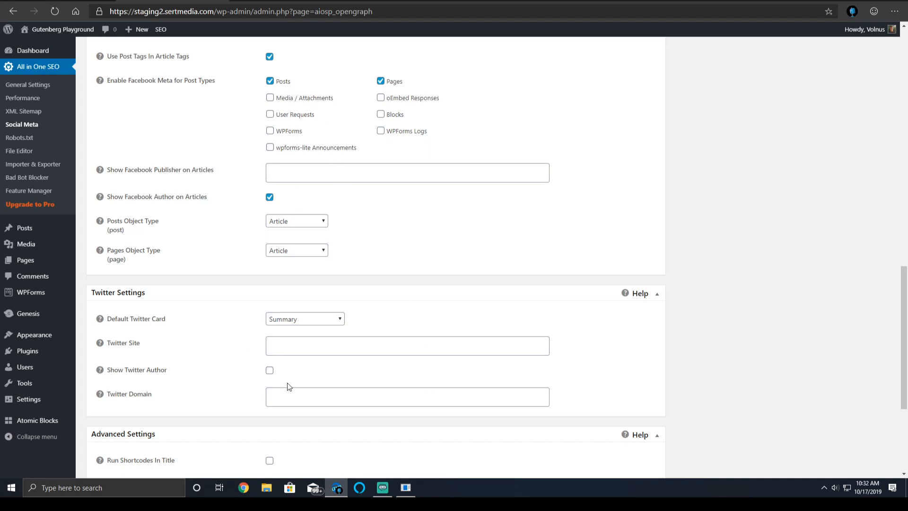
mouse_move(101, 344)
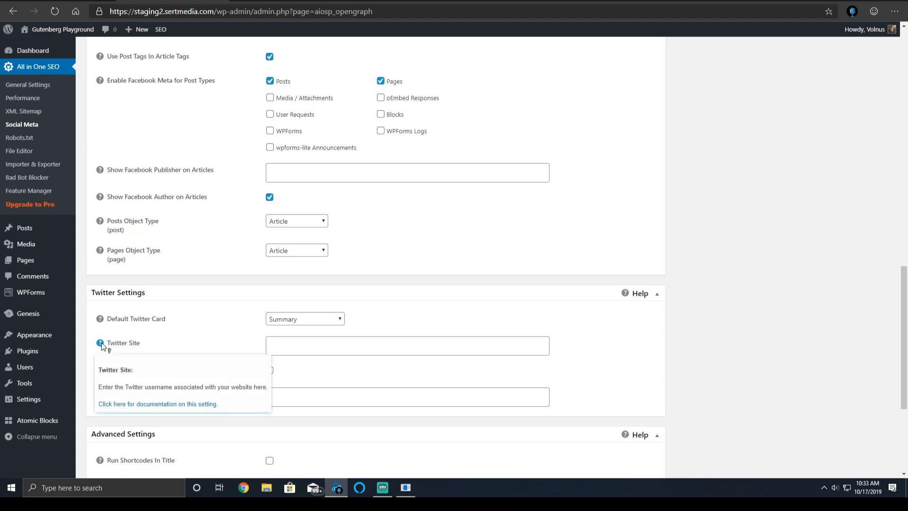
click(352, 345)
click(270, 370)
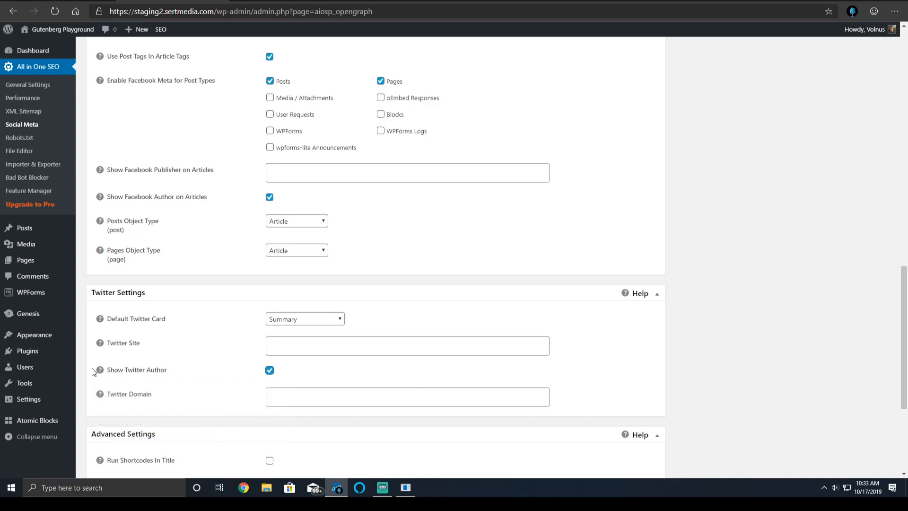
mouse_move(96, 371)
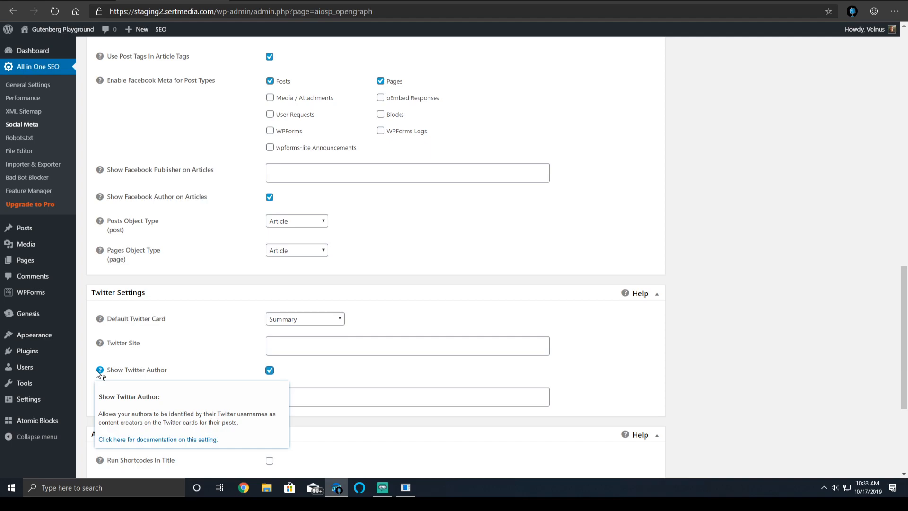
Enable Use Content For Autogenerated OG Descriptions in the advanced settings and save the Social Meta options.
scroll(217, 302, down, 3)
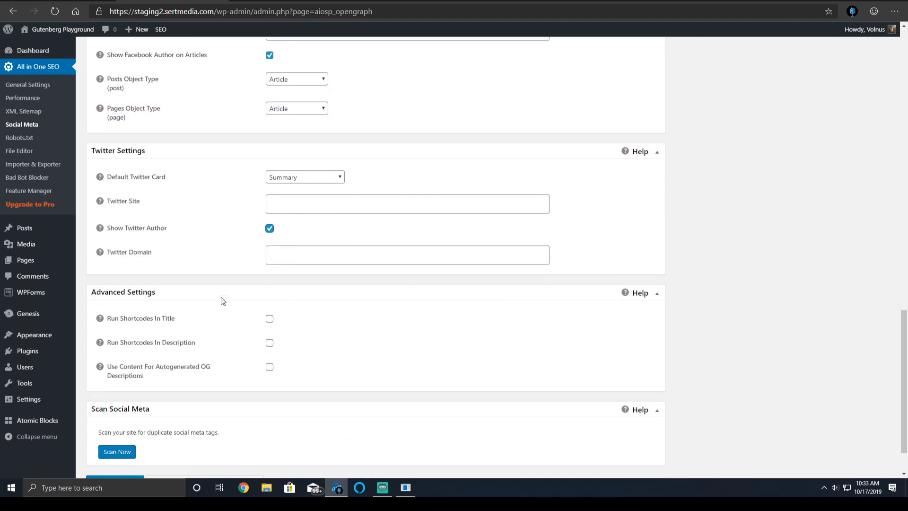
scroll(280, 255, down, 1)
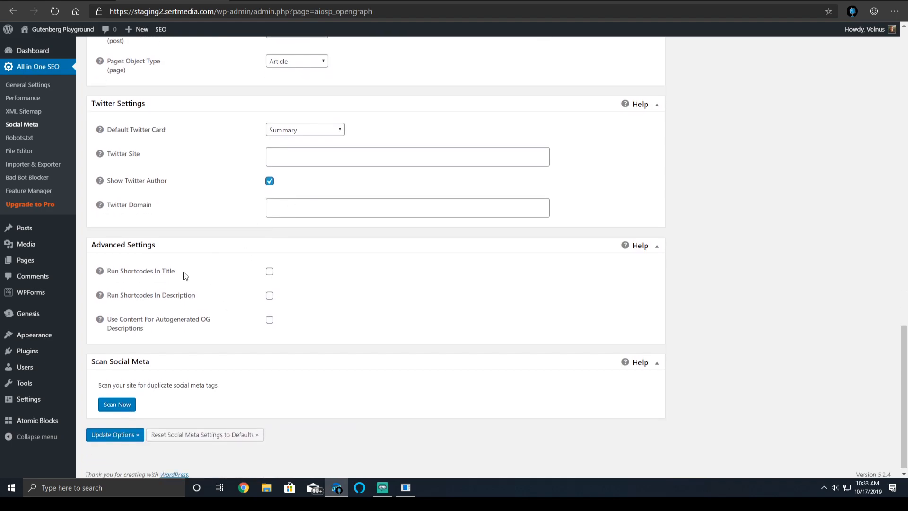
click(268, 320)
click(109, 441)
scroll(114, 433, down, 15)
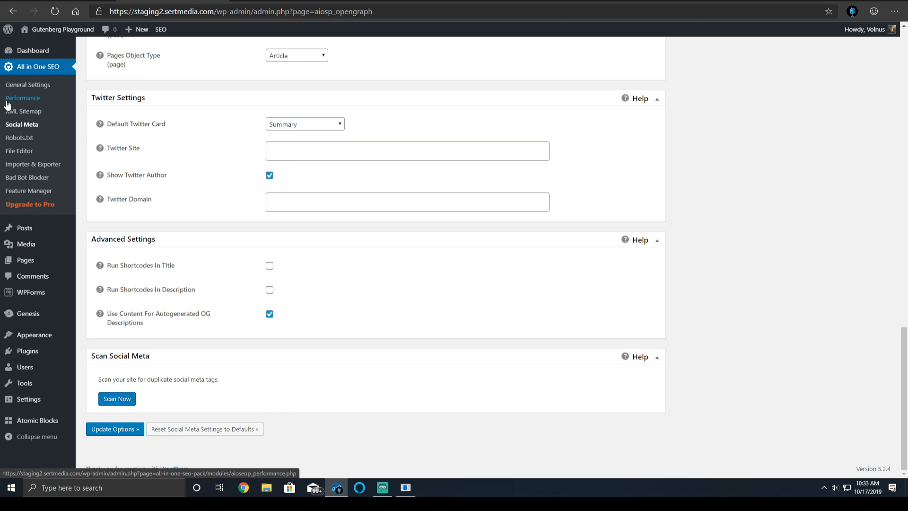
Open the plugin's Robots.txt module and review the rule builder and the current robots.txt contents.
click(19, 138)
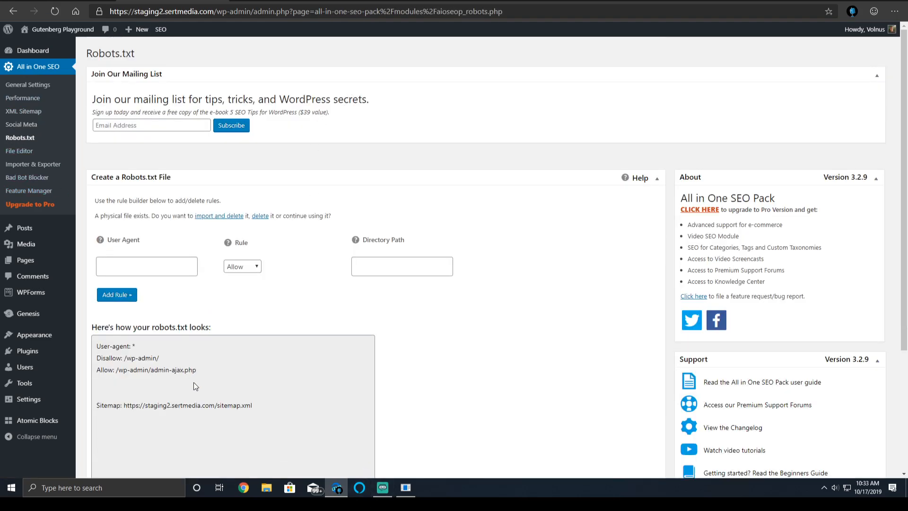
drag(175, 362, 153, 413)
click(153, 412)
scroll(158, 404, down, 2)
scroll(156, 403, down, 2)
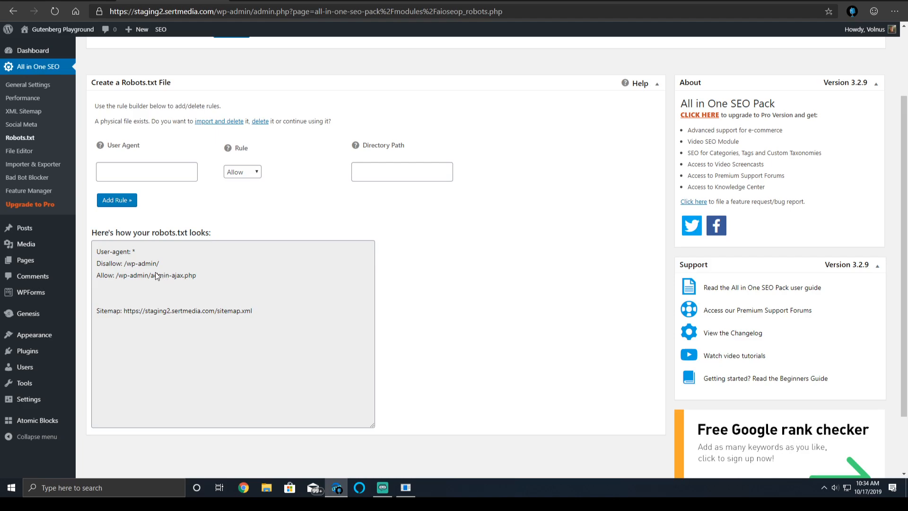
Open the plugin's File Editor and read through the whole .htaccess file.
click(27, 152)
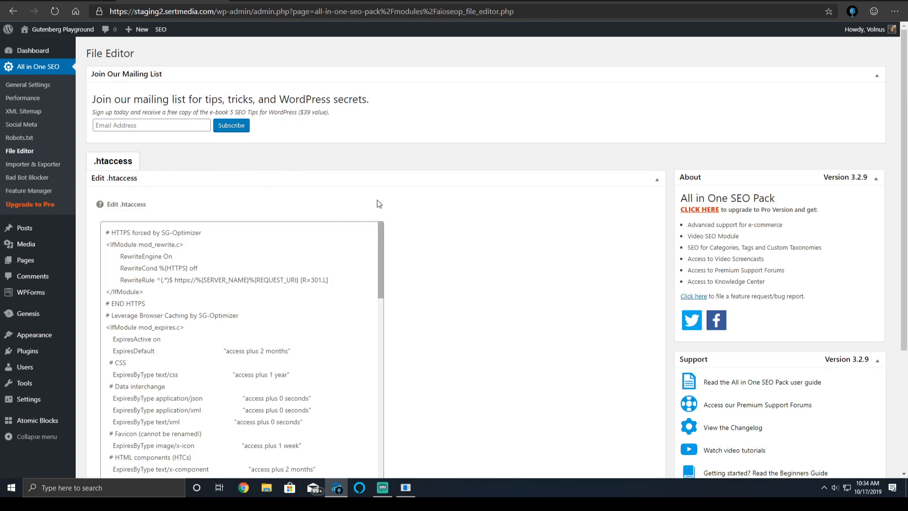
scroll(392, 237, down, 4)
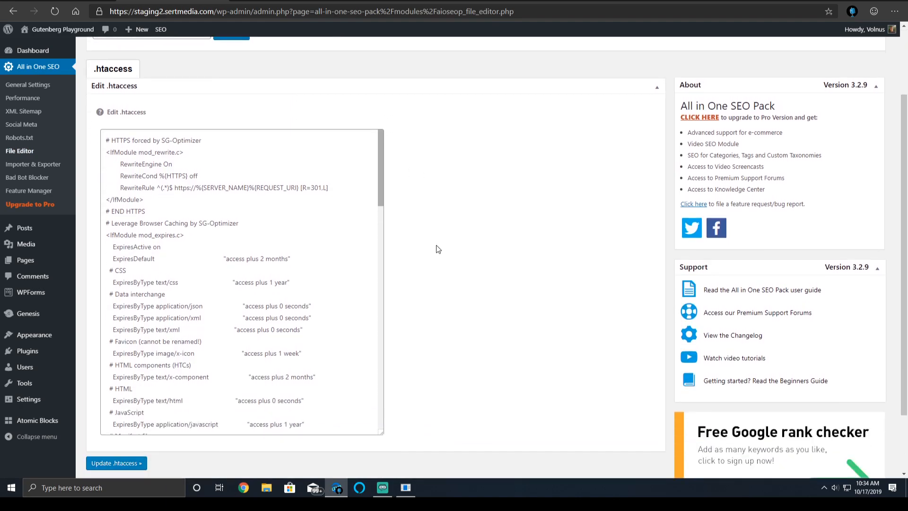
scroll(218, 235, up, 4)
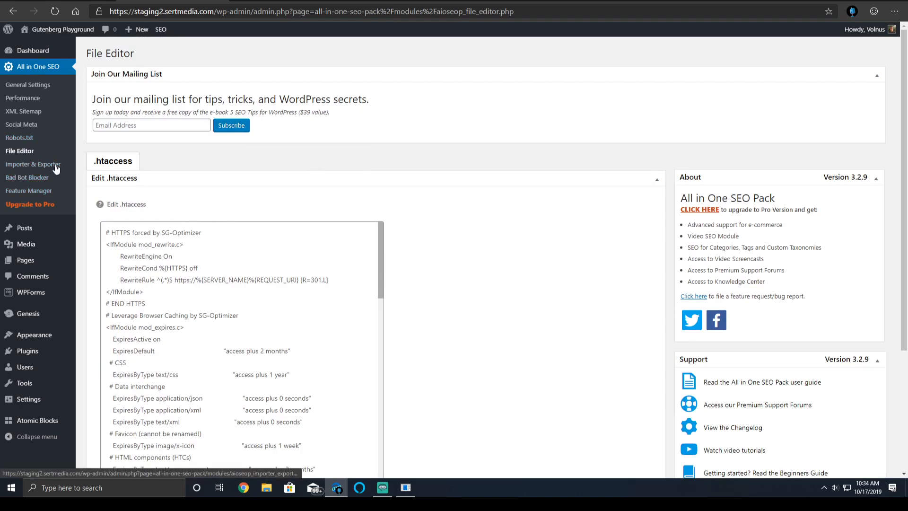
scroll(407, 290, down, 4)
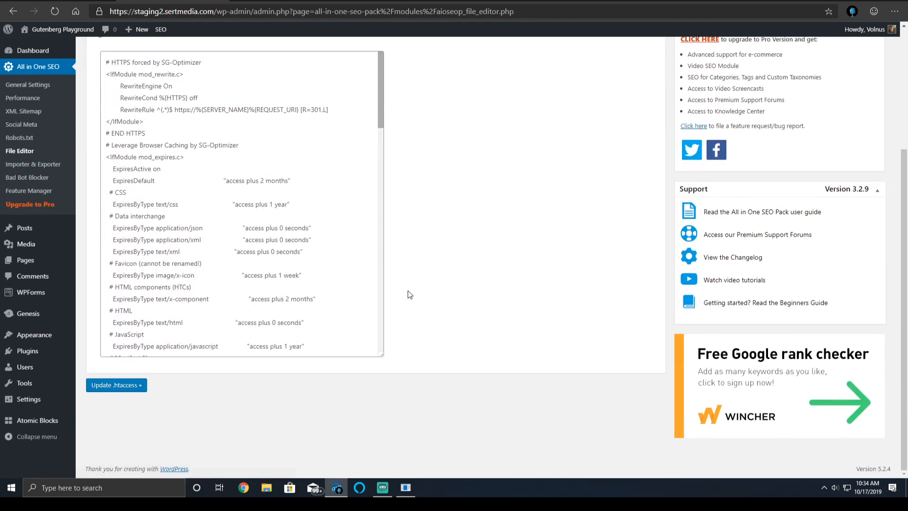
scroll(396, 209, up, 4)
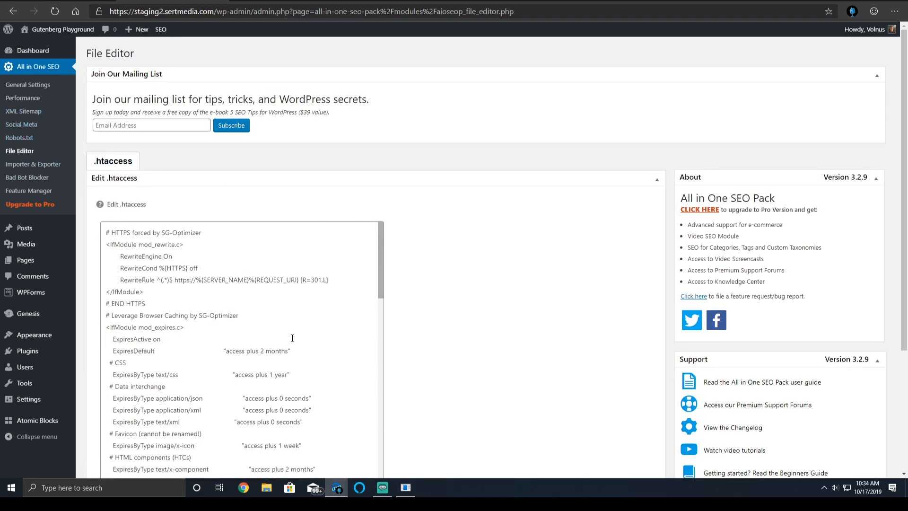
scroll(349, 300, down, 3)
scroll(428, 277, down, 3)
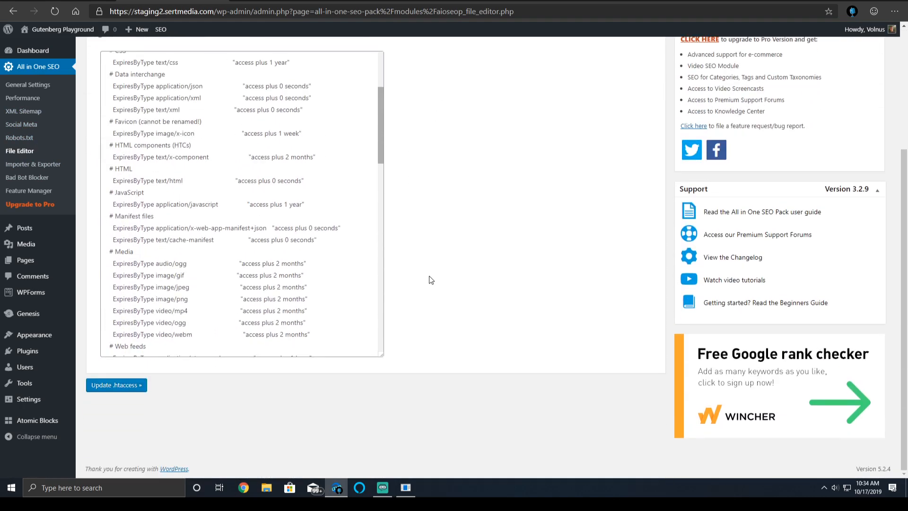
scroll(364, 232, down, 15)
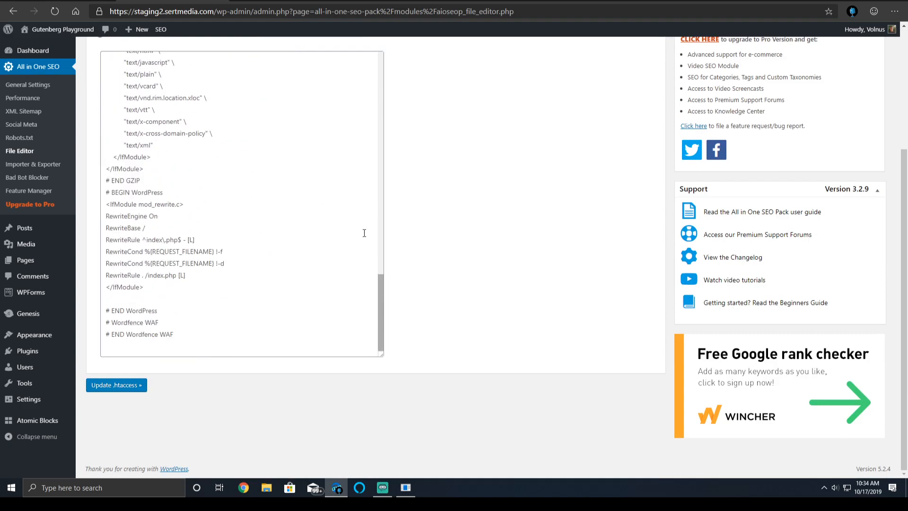
click(372, 299)
scroll(372, 299, up, 20)
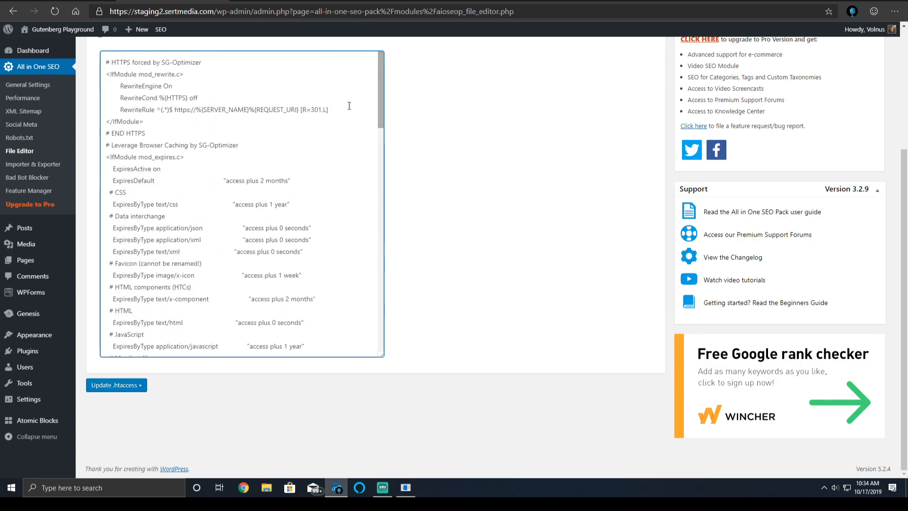
scroll(328, 107, up, 3)
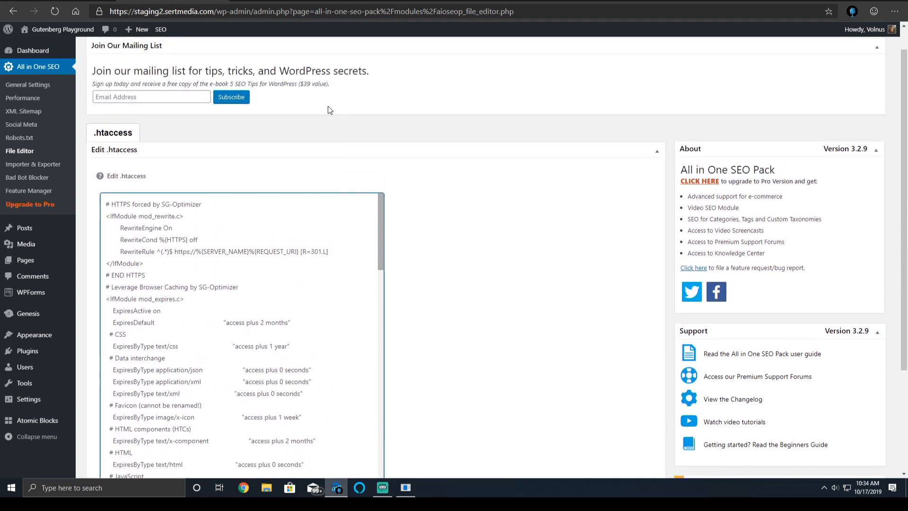
In Importer & Exporter, select General Settings, Post Data and all remaining post types for export.
click(34, 163)
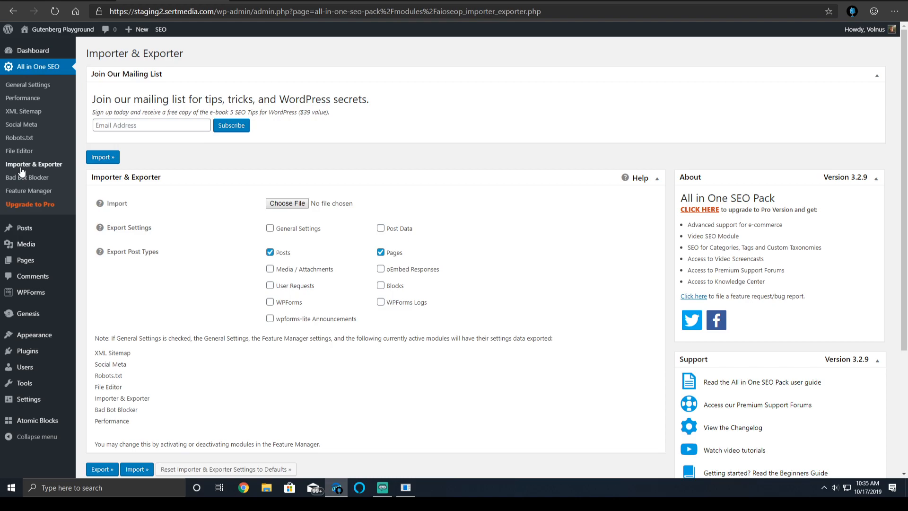
click(296, 235)
click(397, 231)
click(390, 304)
click(393, 287)
click(397, 270)
click(301, 321)
click(293, 302)
click(300, 286)
click(307, 273)
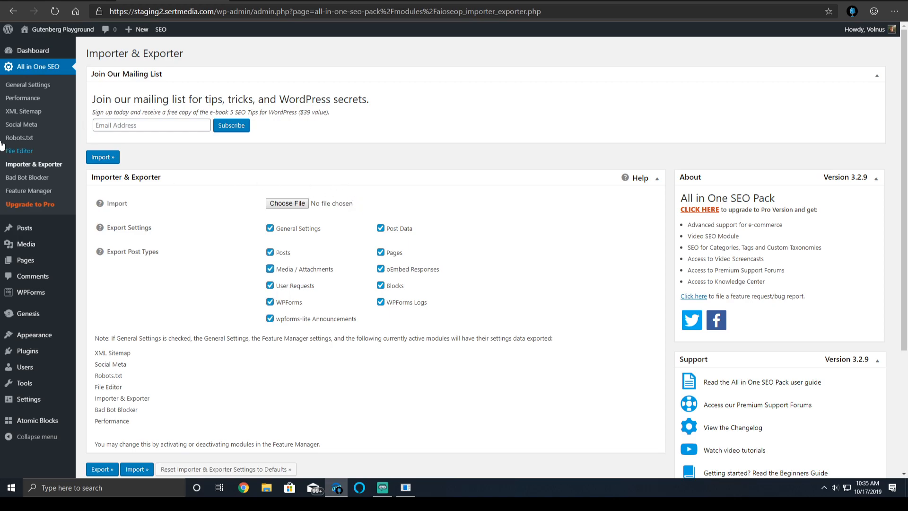
In the plugin's Bad Bot Blocker, enable Block Bad Bots using HTTP, Block Referral Spam using HTTP and Use Custom Blocklists.
click(28, 178)
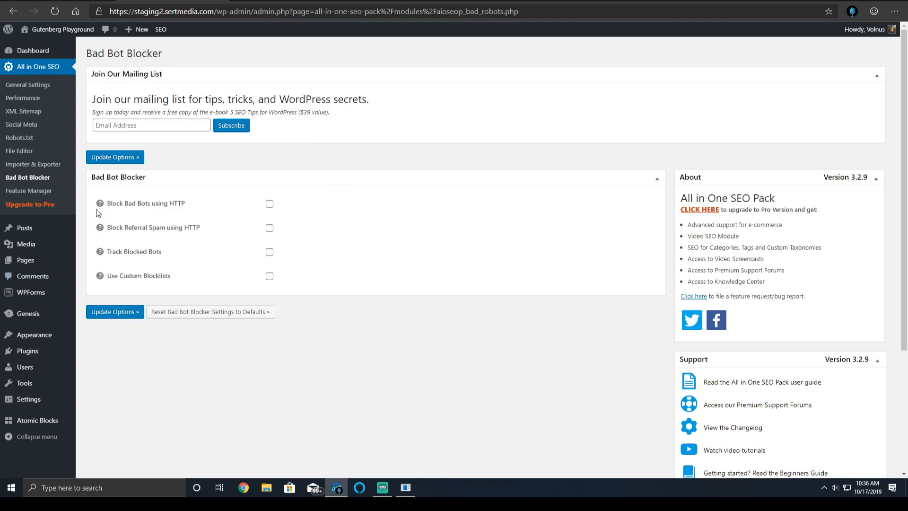
mouse_move(103, 207)
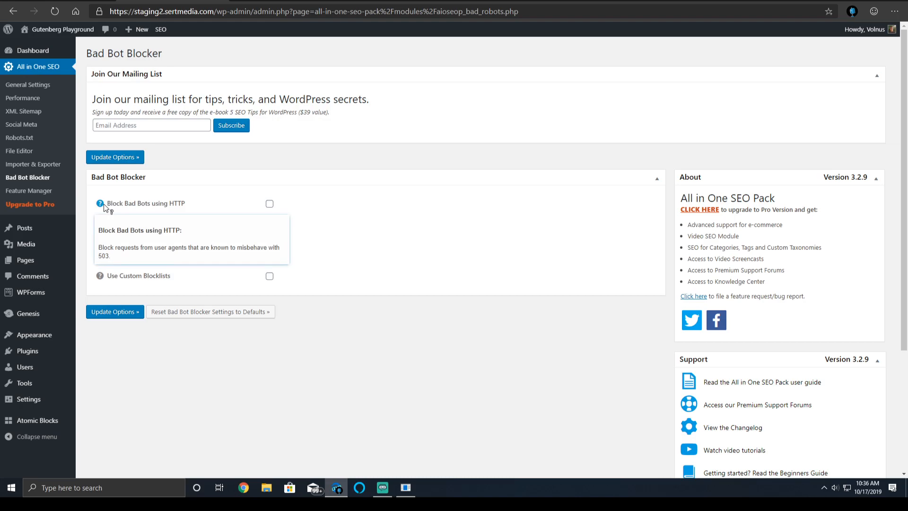
click(270, 206)
click(269, 207)
click(270, 207)
click(269, 206)
click(269, 207)
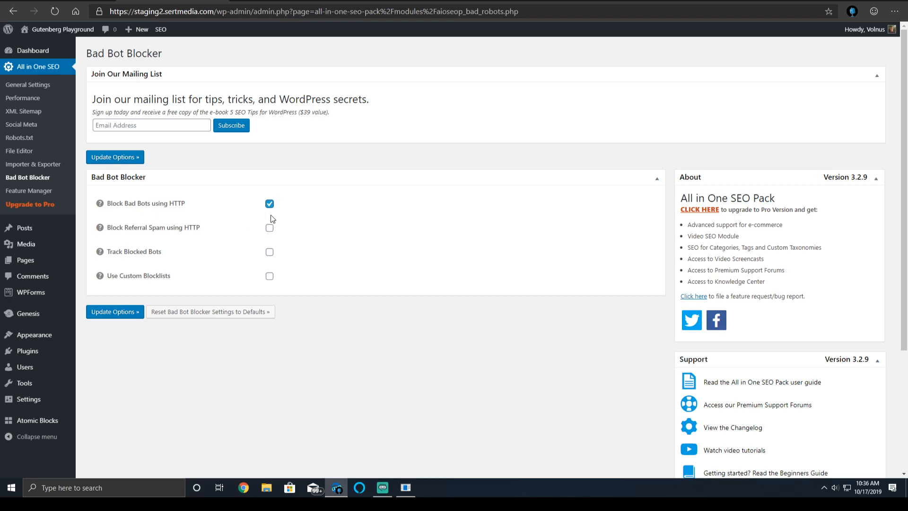
click(269, 228)
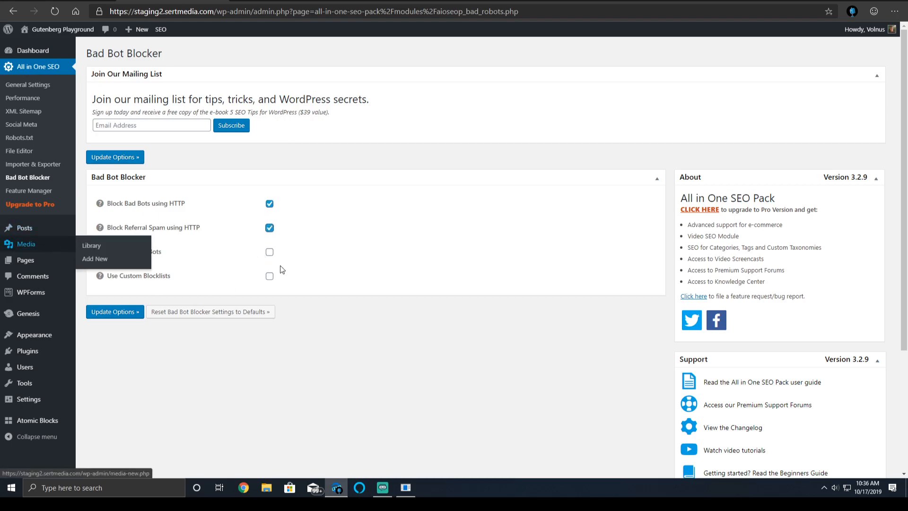
mouse_move(101, 253)
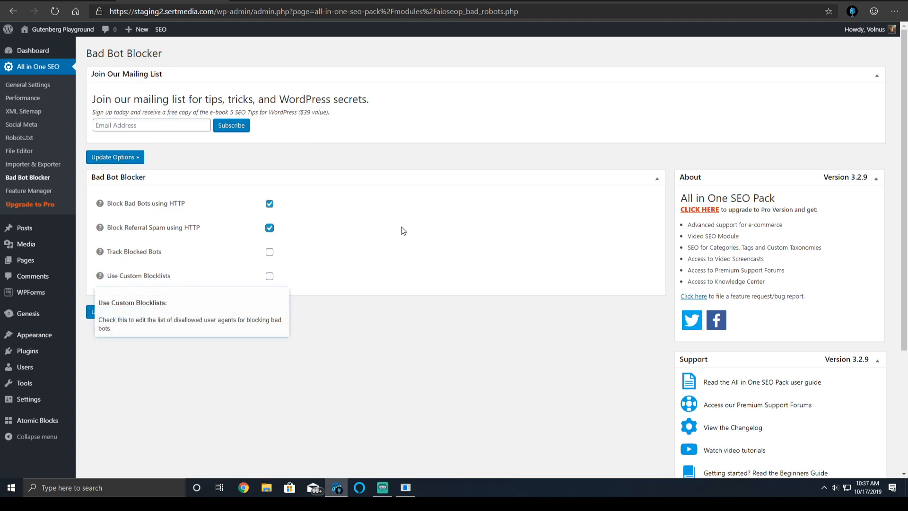
click(269, 276)
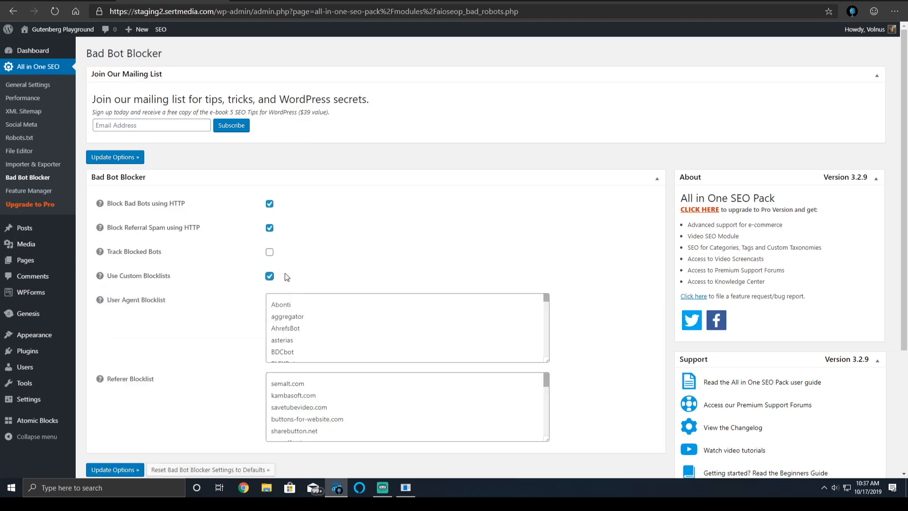
Read through the entries of the User Agent Blocklist and the Referer Blocklist in Bad Bot Blocker.
scroll(347, 305, down, 5)
scroll(347, 305, down, 15)
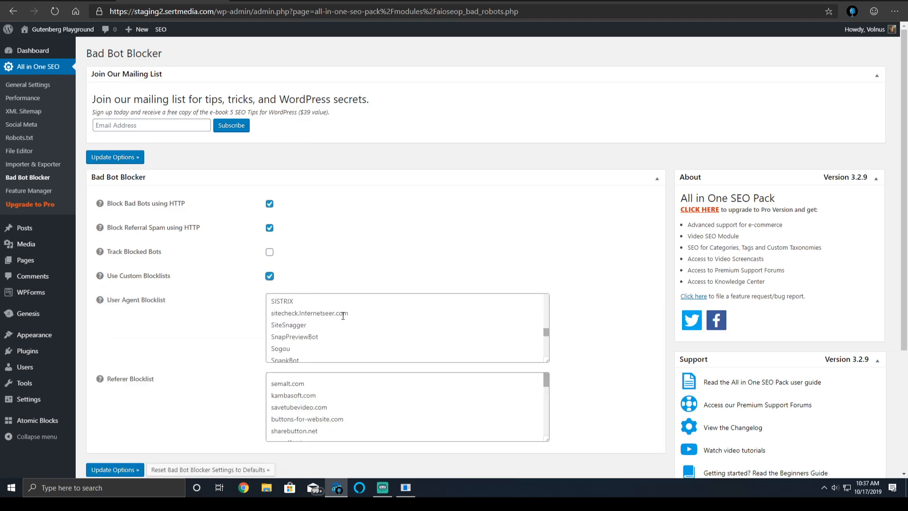
scroll(349, 330, down, 5)
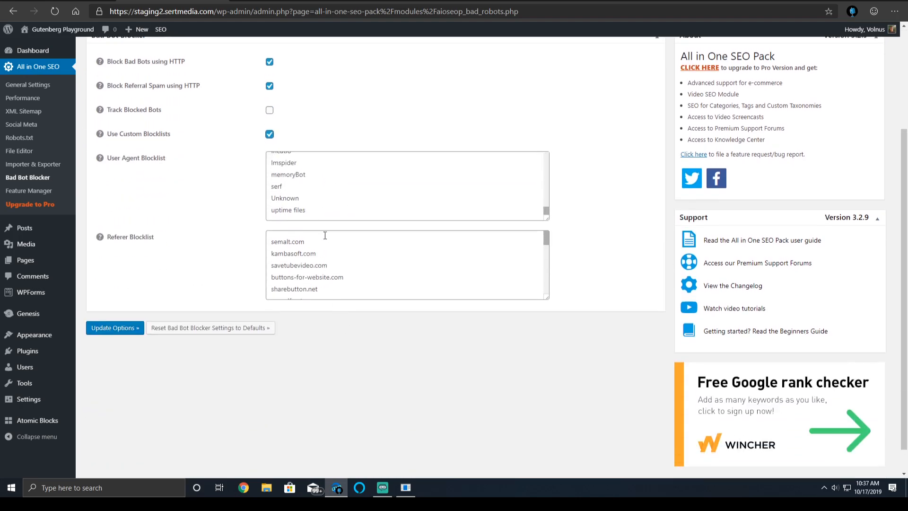
scroll(350, 200, up, 10)
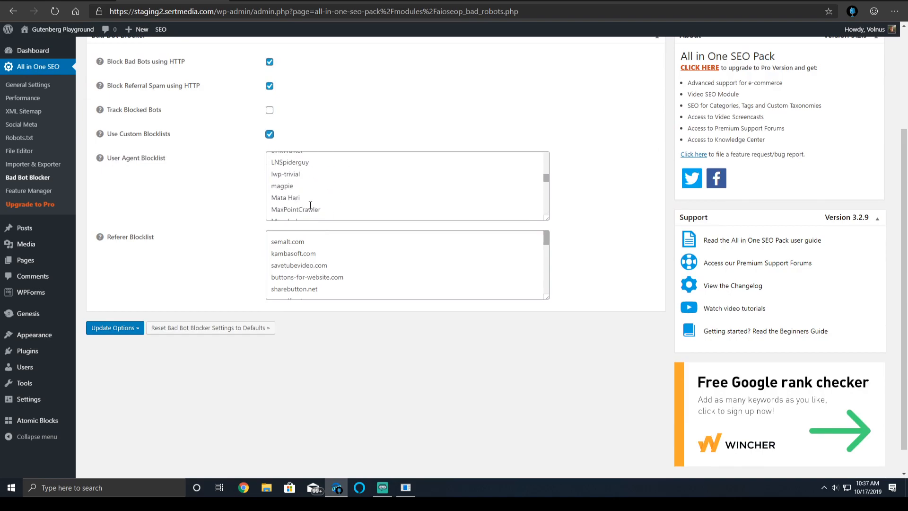
scroll(302, 234, up, 3)
scroll(328, 318, up, 2)
scroll(264, 331, down, 3)
scroll(348, 211, down, 3)
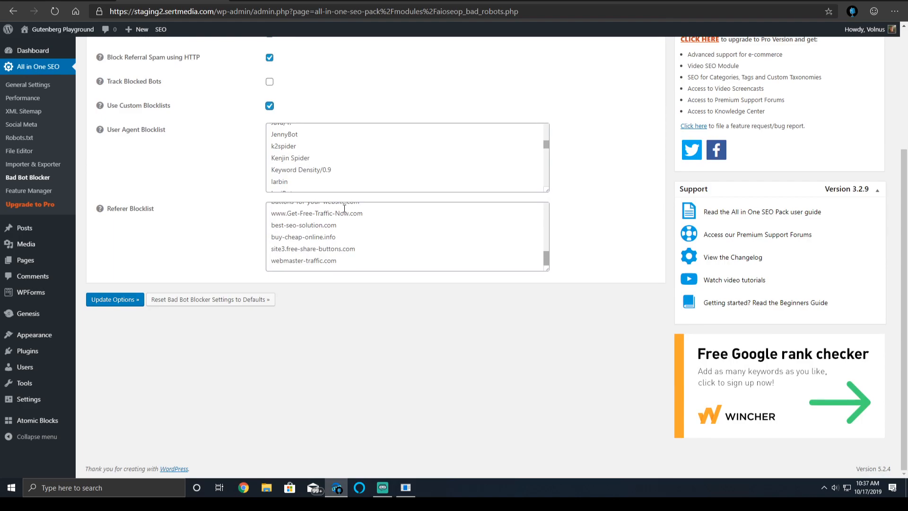
scroll(343, 208, up, 10)
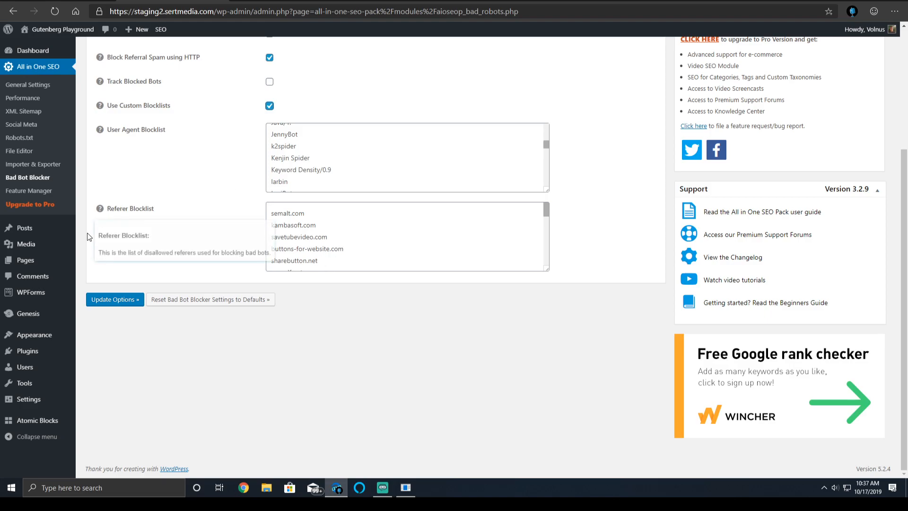
Go back to the plugin's General Settings and skim the whole options page, from Canonical URLs down to Keyword Settings.
click(40, 193)
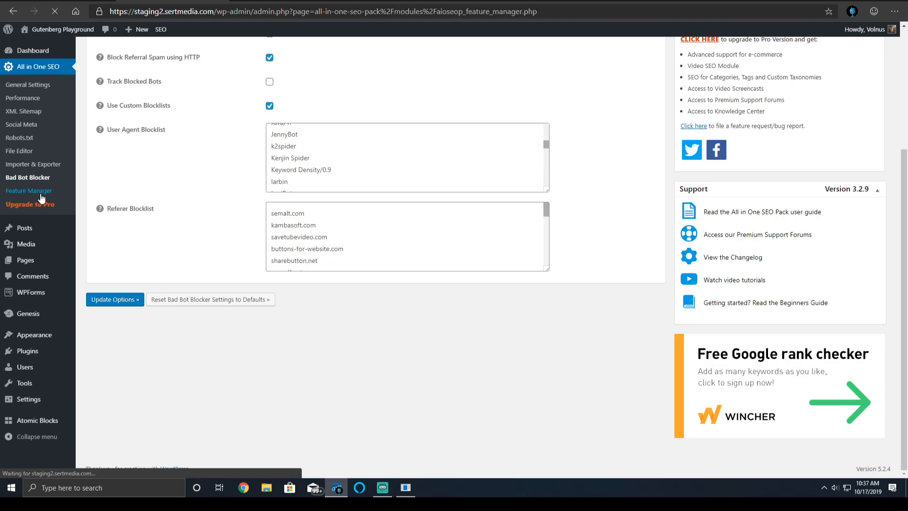
click(36, 85)
scroll(316, 170, down, 20)
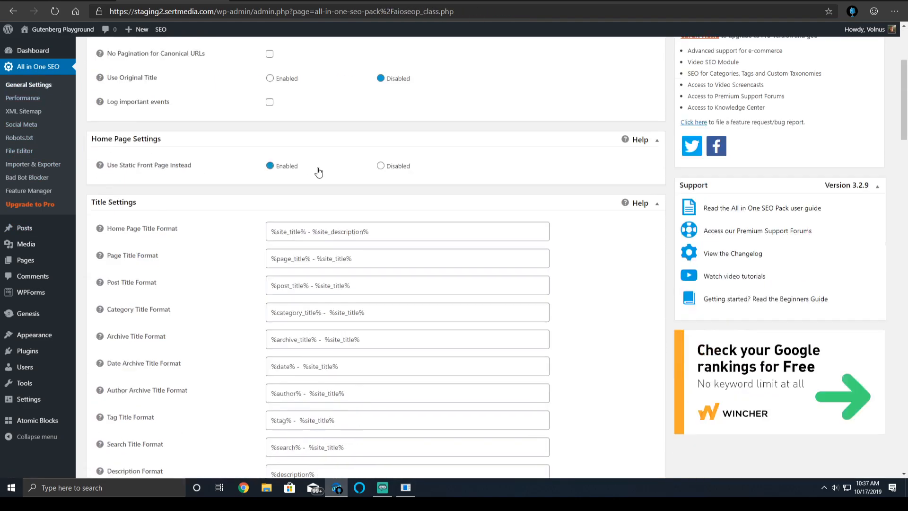
scroll(194, 140, down, 15)
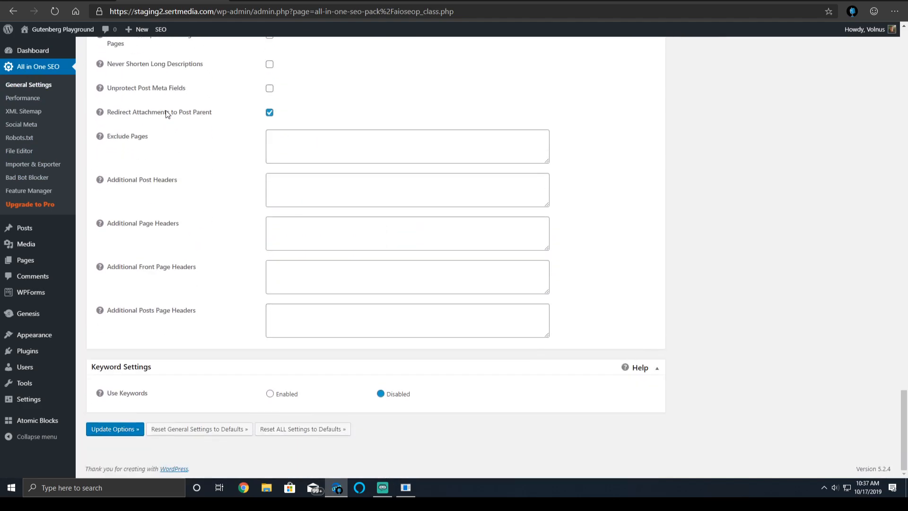
scroll(178, 379, up, 20)
scroll(204, 251, up, 15)
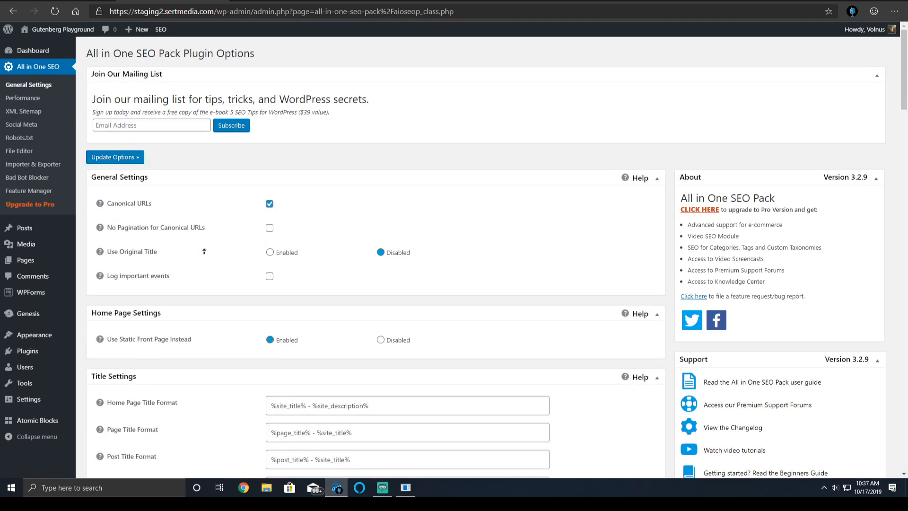